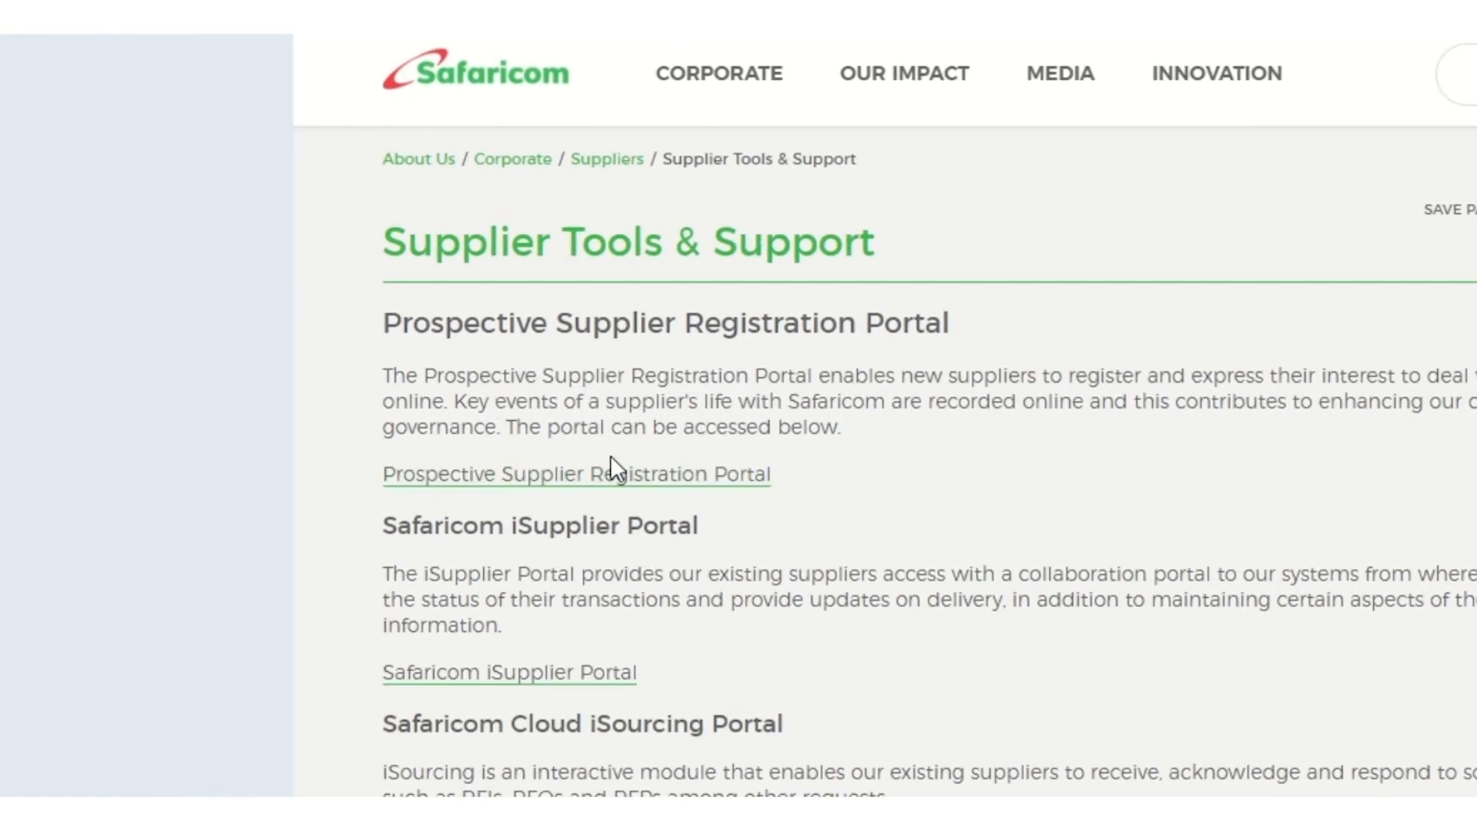
# Scroll down the Supplier Tools & Support page to the Become a Supplier banner
pyautogui.scroll(-10, 1165, 441)
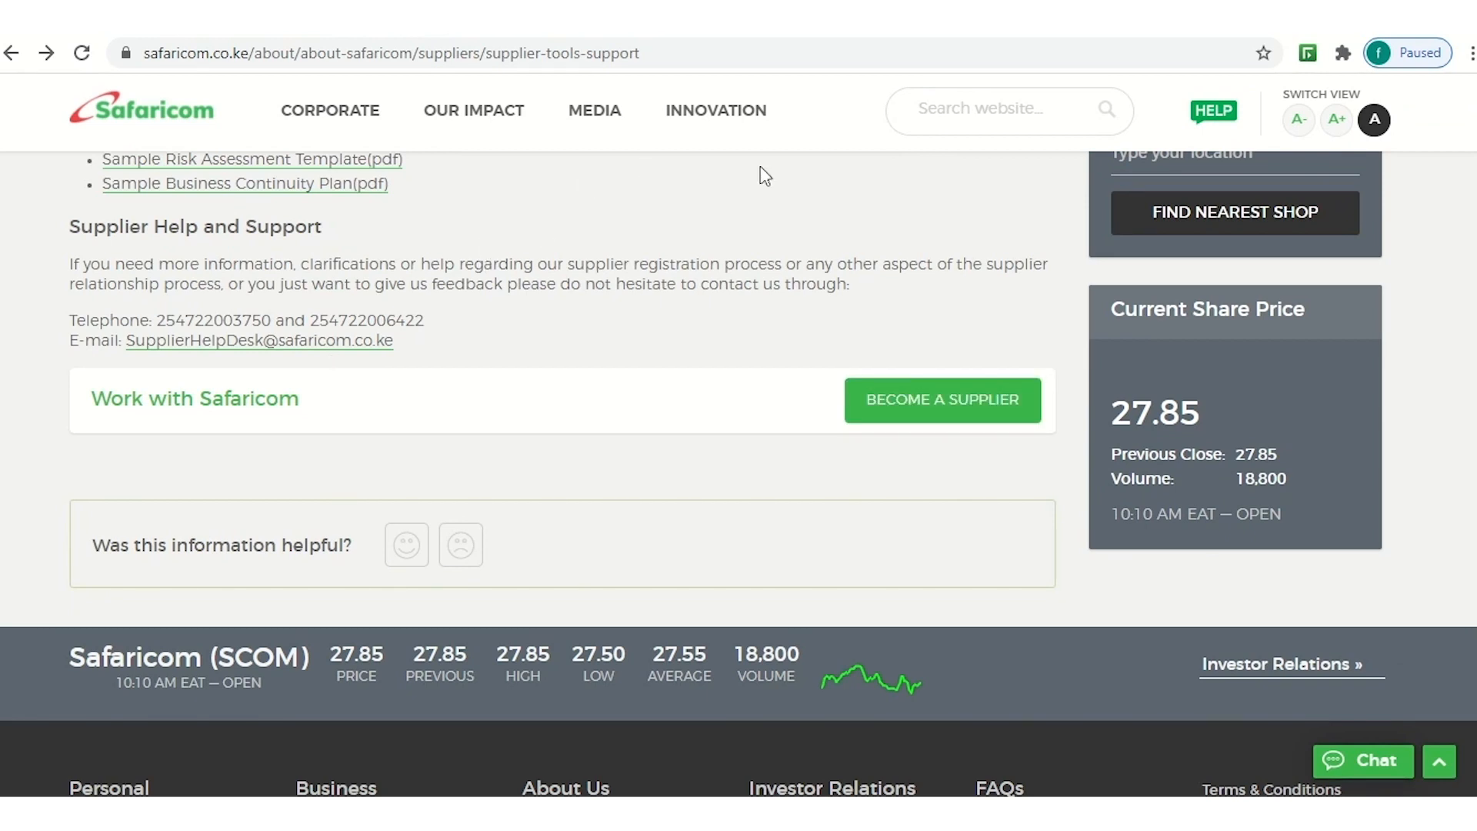
# Open the registration form, pick ABC LIMITED as Company Name, then open the Tax Country search
pyautogui.click(909, 401)
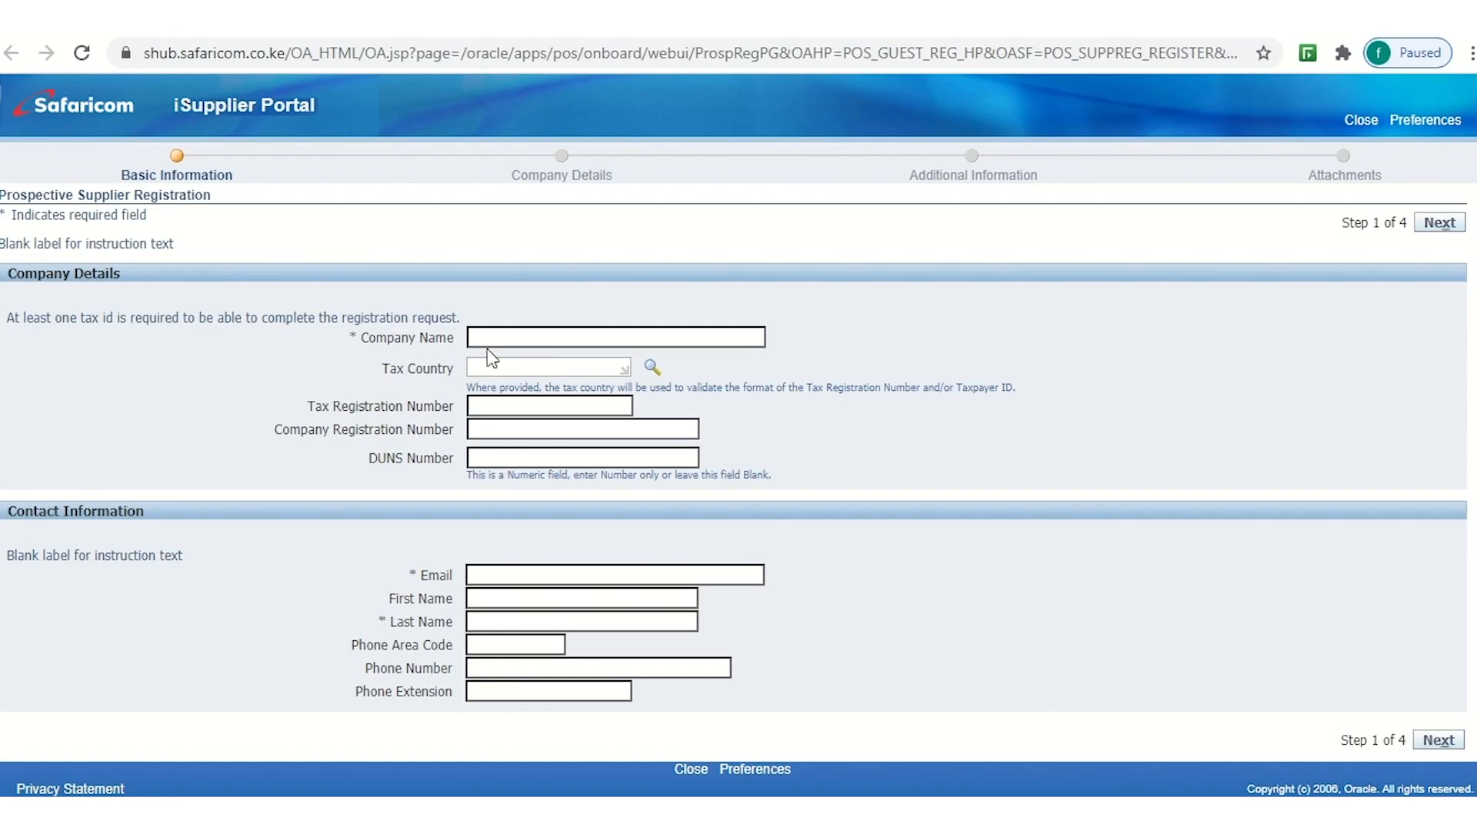
pyautogui.click(485, 340)
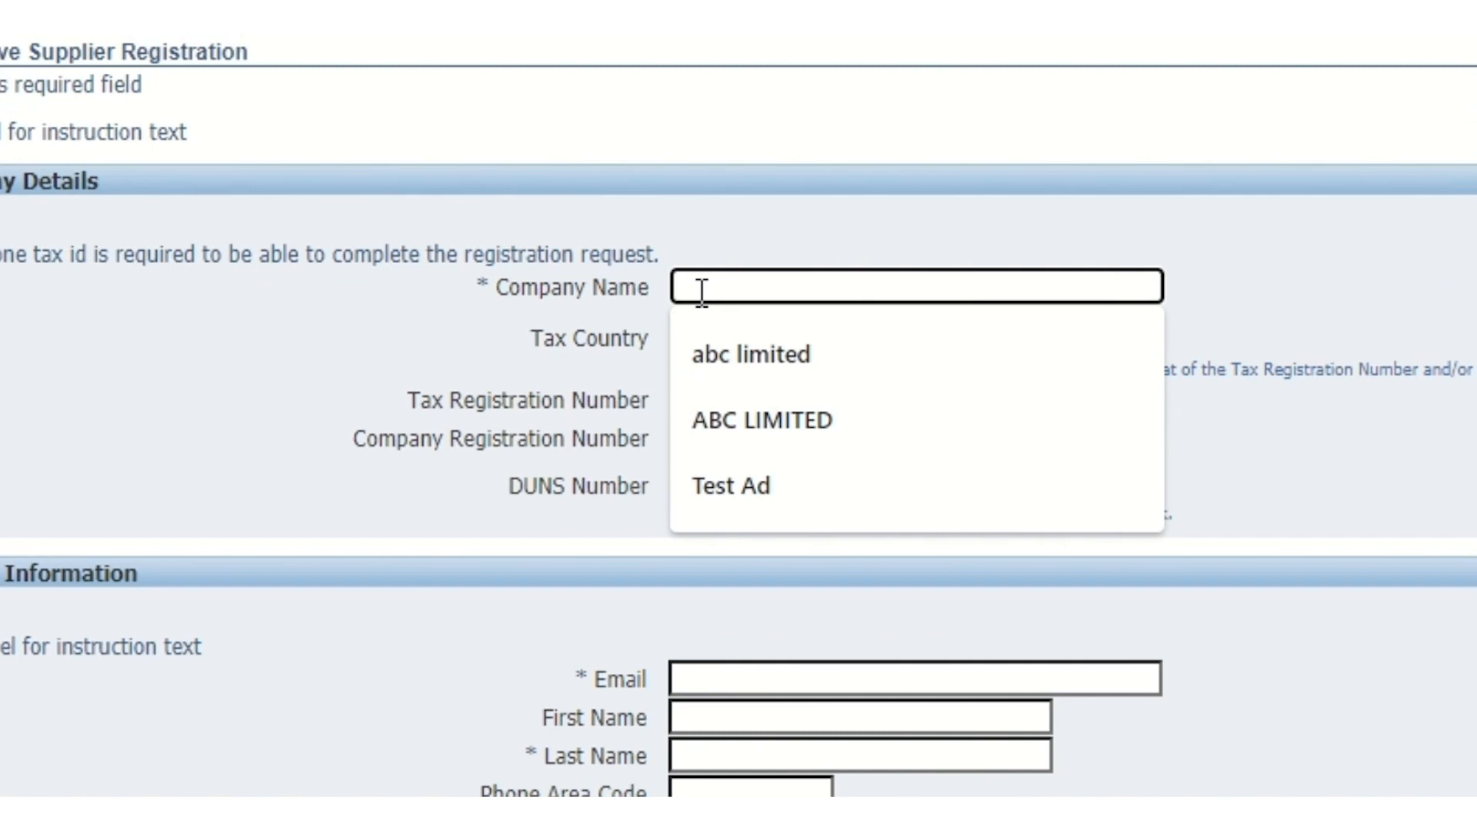
pyautogui.click(731, 422)
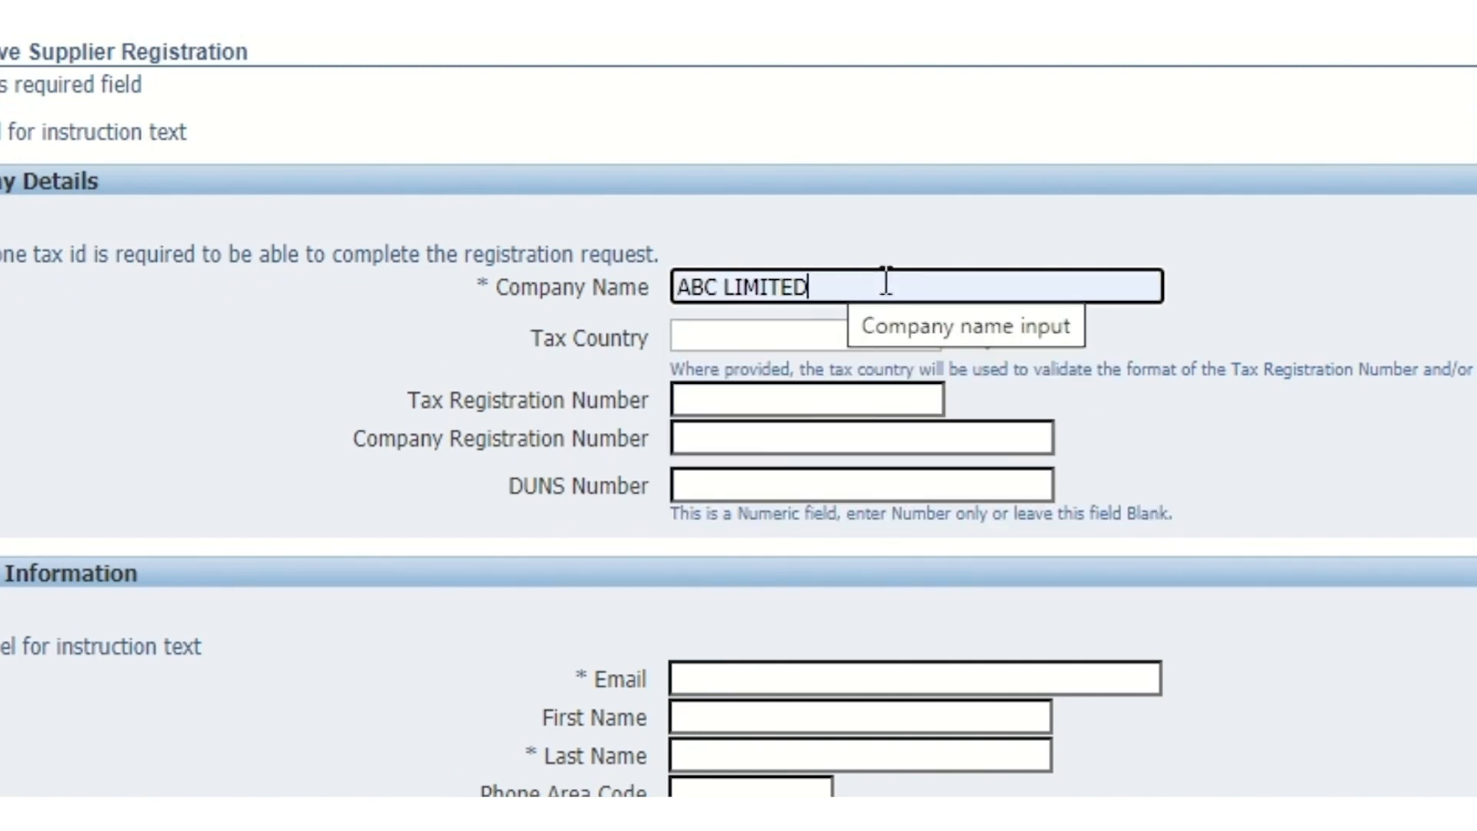
pyautogui.press('Tab')
pyautogui.click(976, 335)
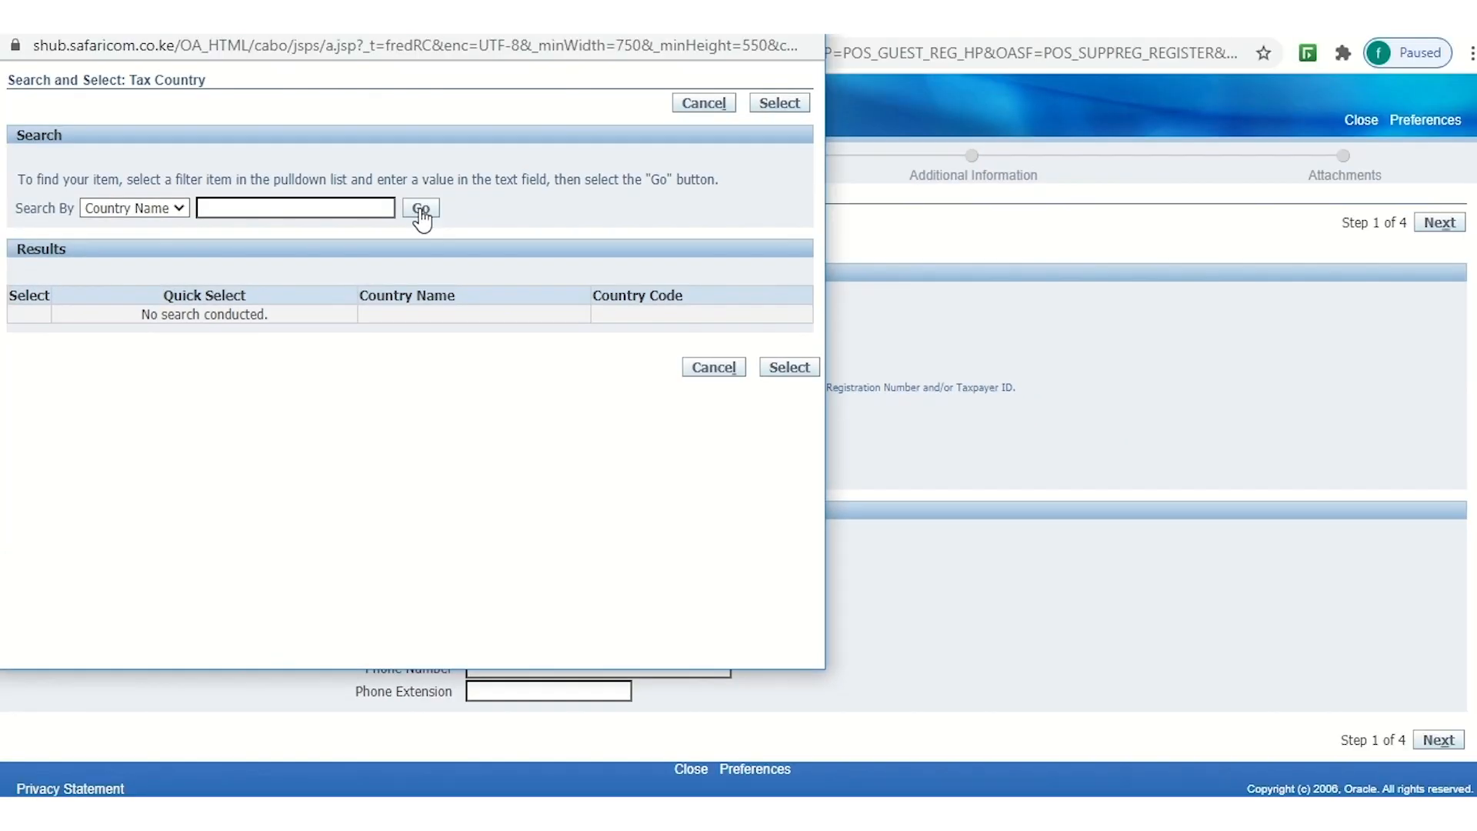
# Search the country list for 'kenya' and select Kenya as the tax country
pyautogui.click(518, 136)
pyautogui.click(216, 206)
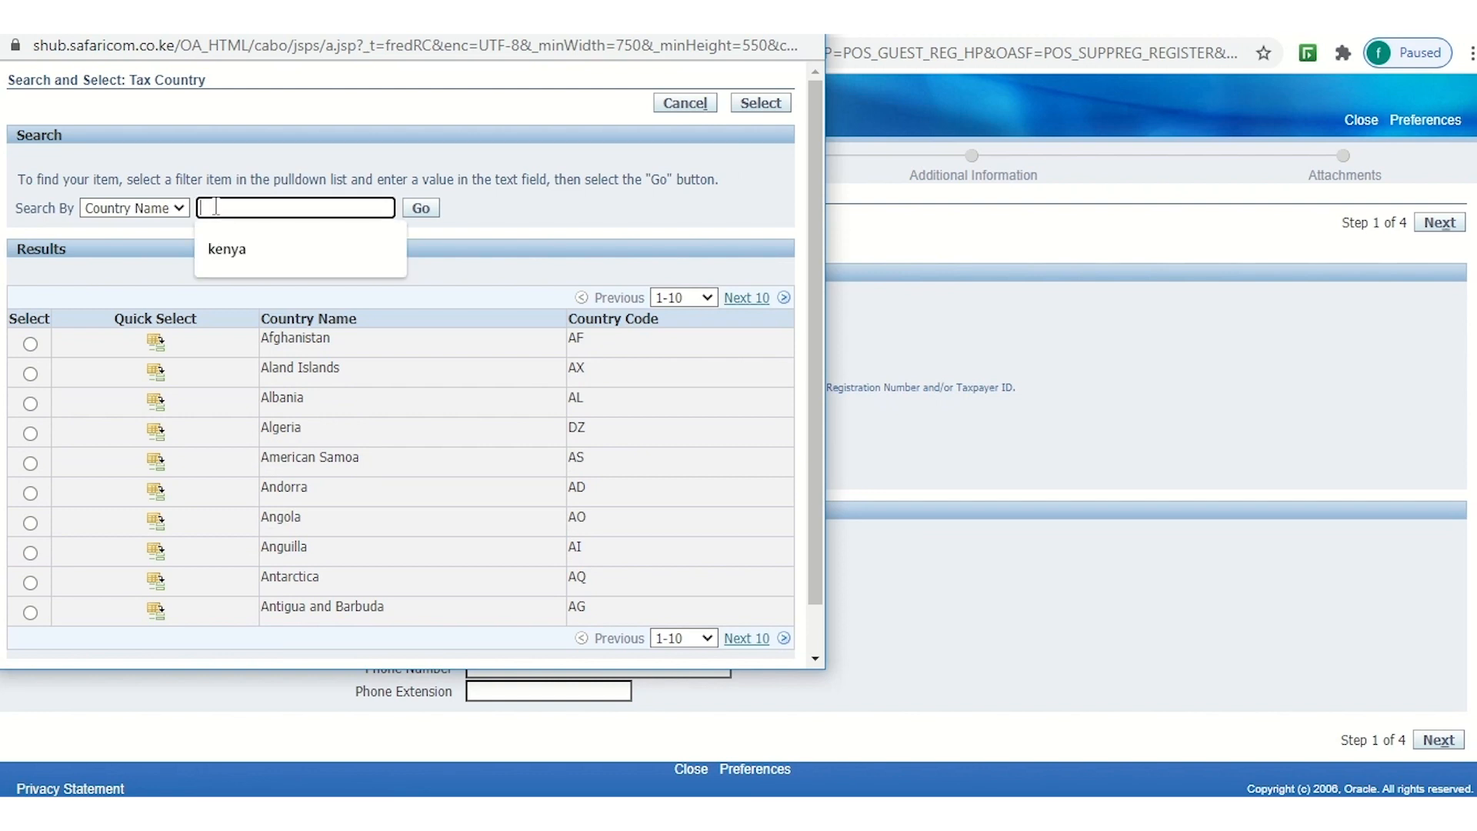
pyautogui.write('kenya')
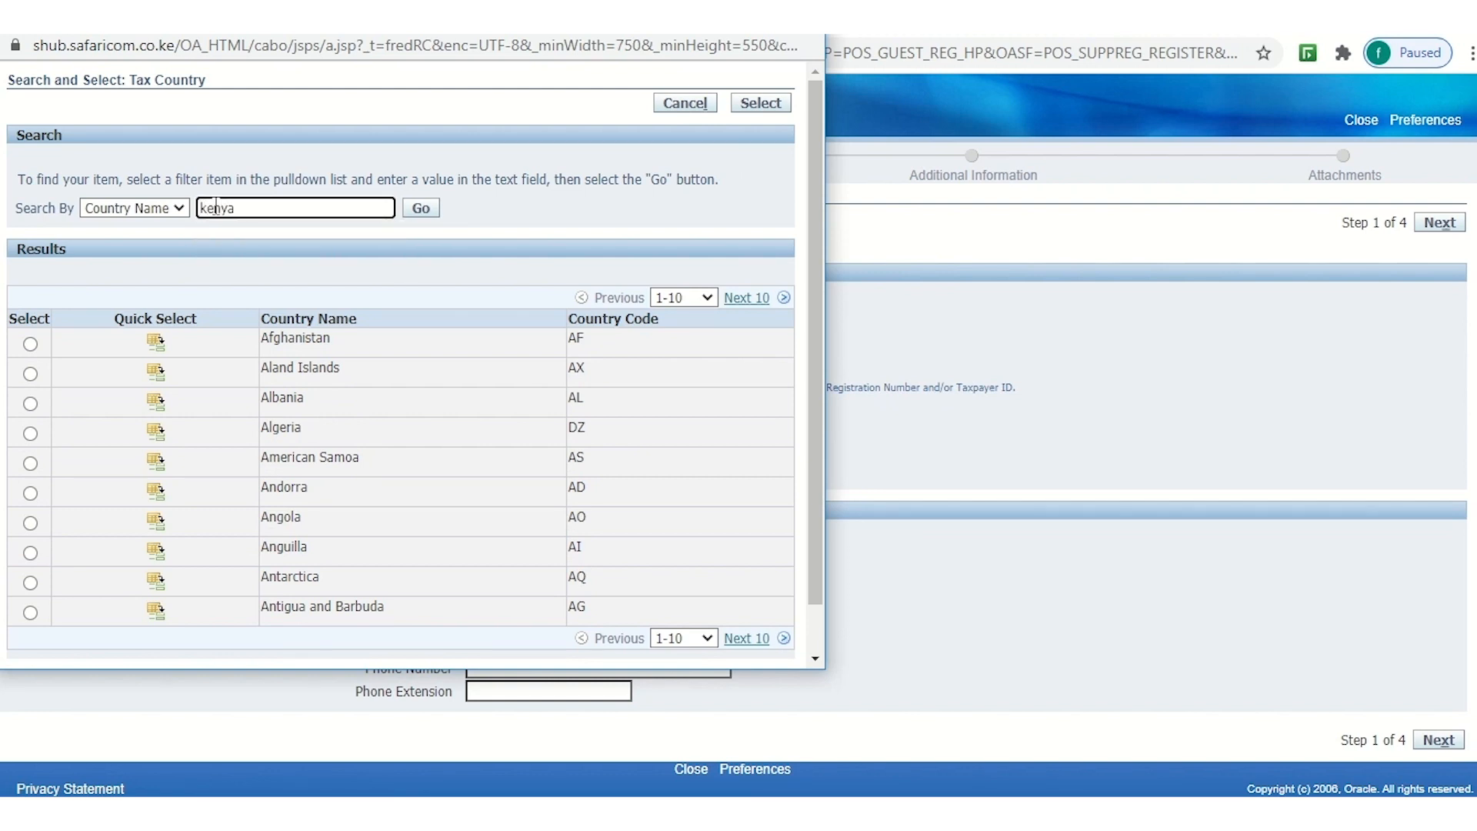
pyautogui.click(428, 202)
pyautogui.click(423, 209)
pyautogui.click(30, 320)
pyautogui.click(806, 382)
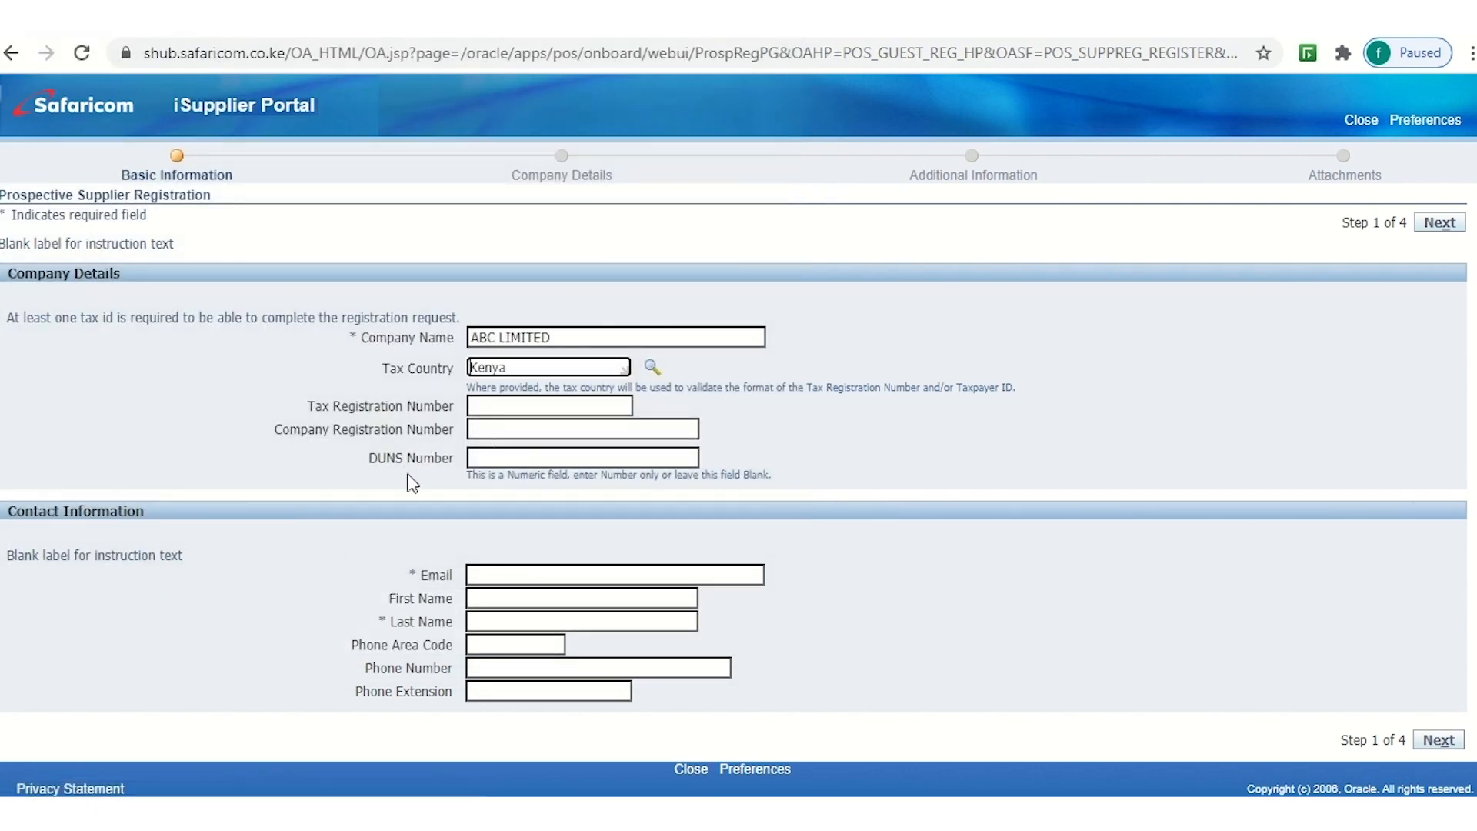
# Enter Tax Registration Number 2345 and Company Registration Number CPR/2198
pyautogui.click(495, 408)
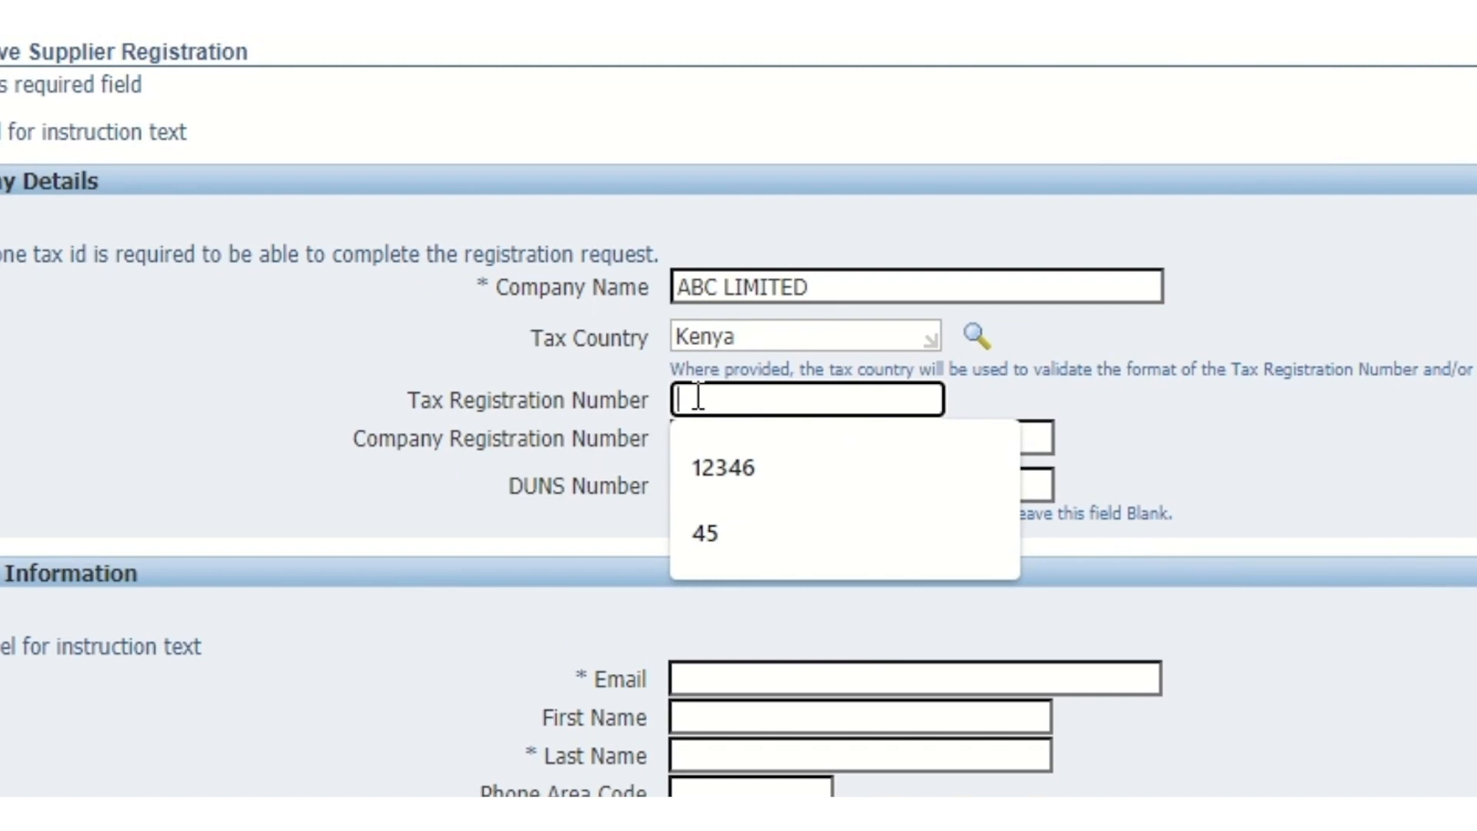
pyautogui.write('2345')
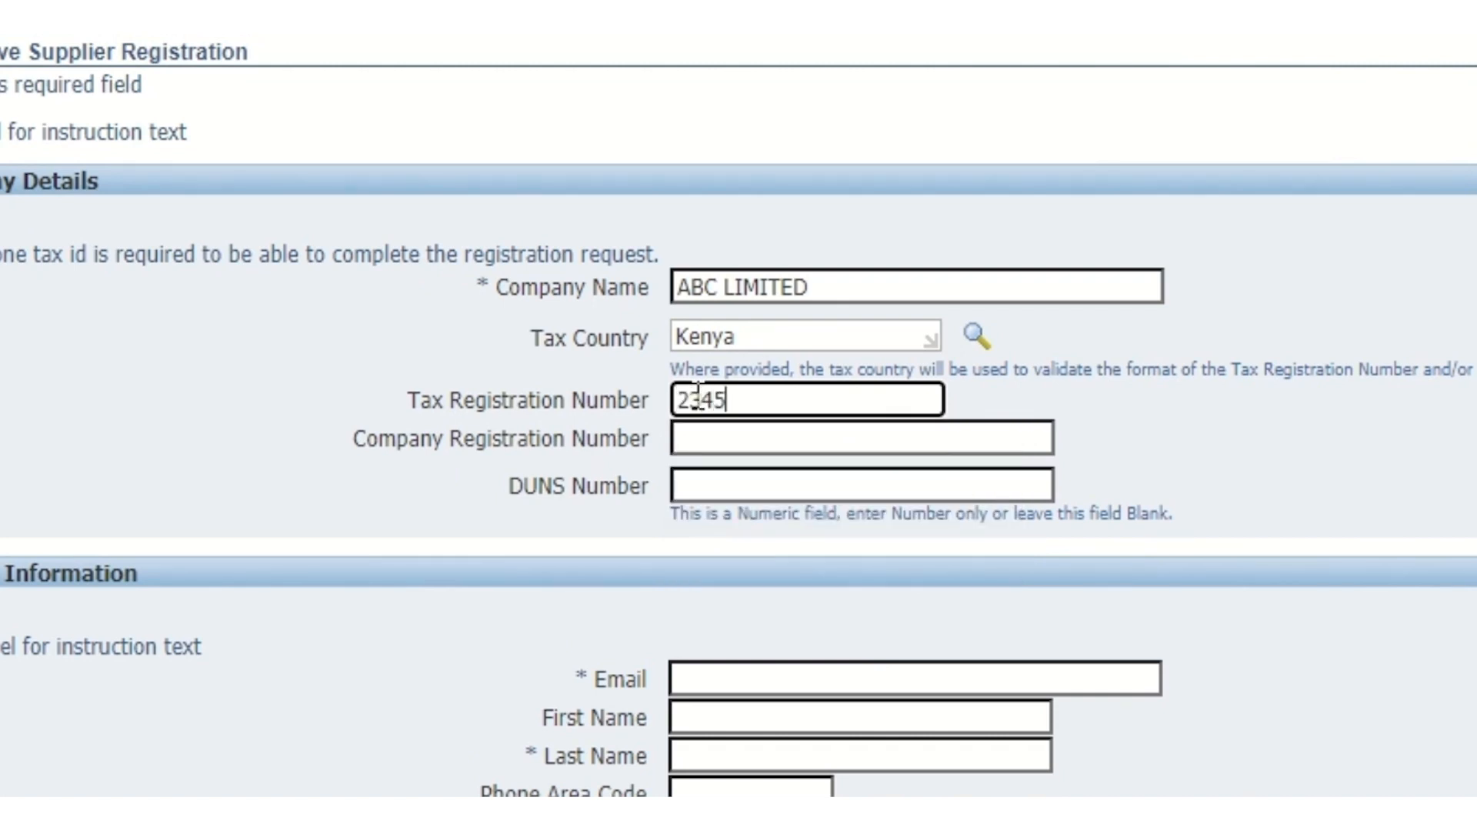
pyautogui.click(524, 442)
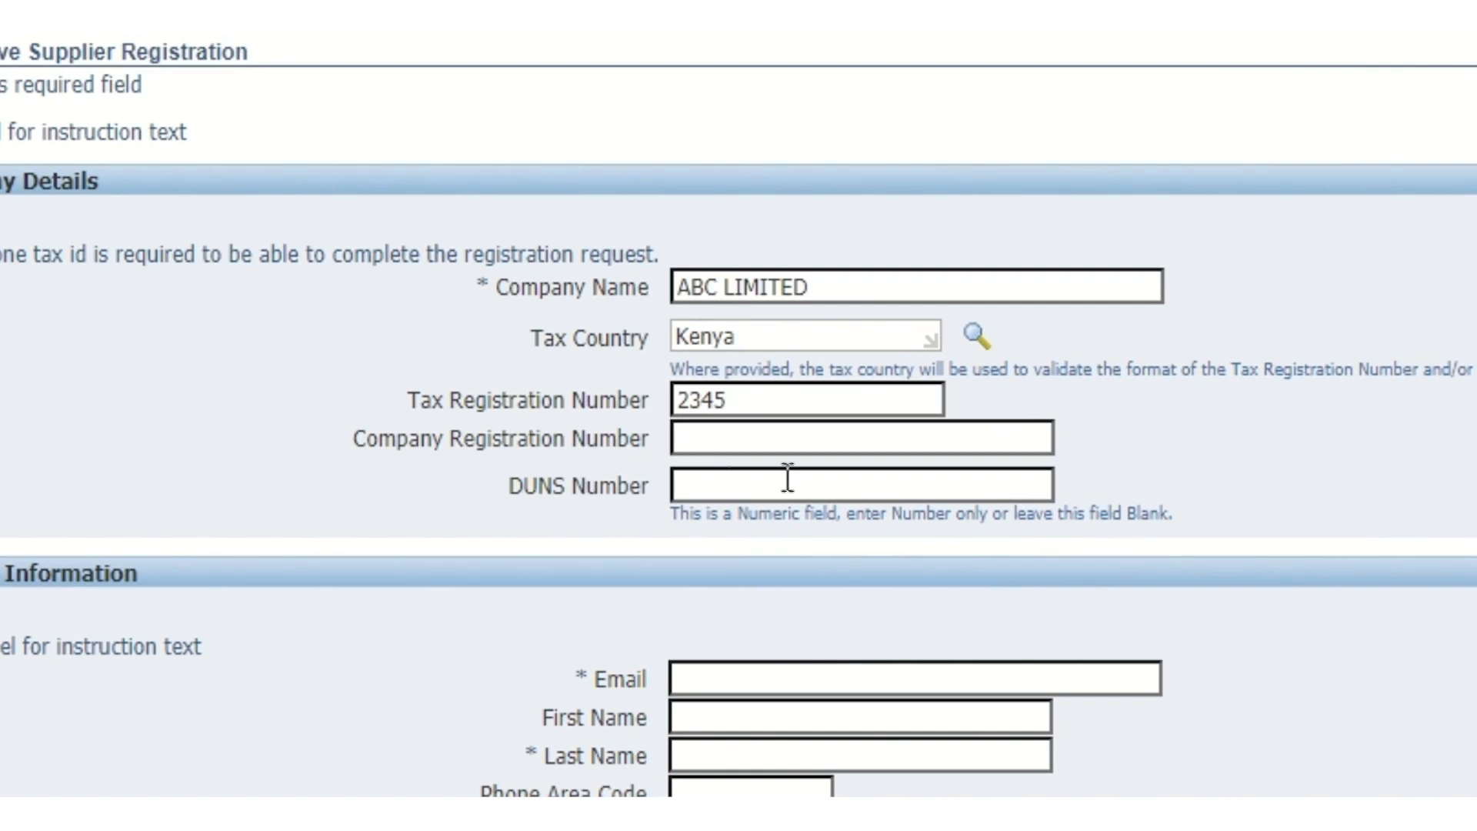
pyautogui.click(690, 442)
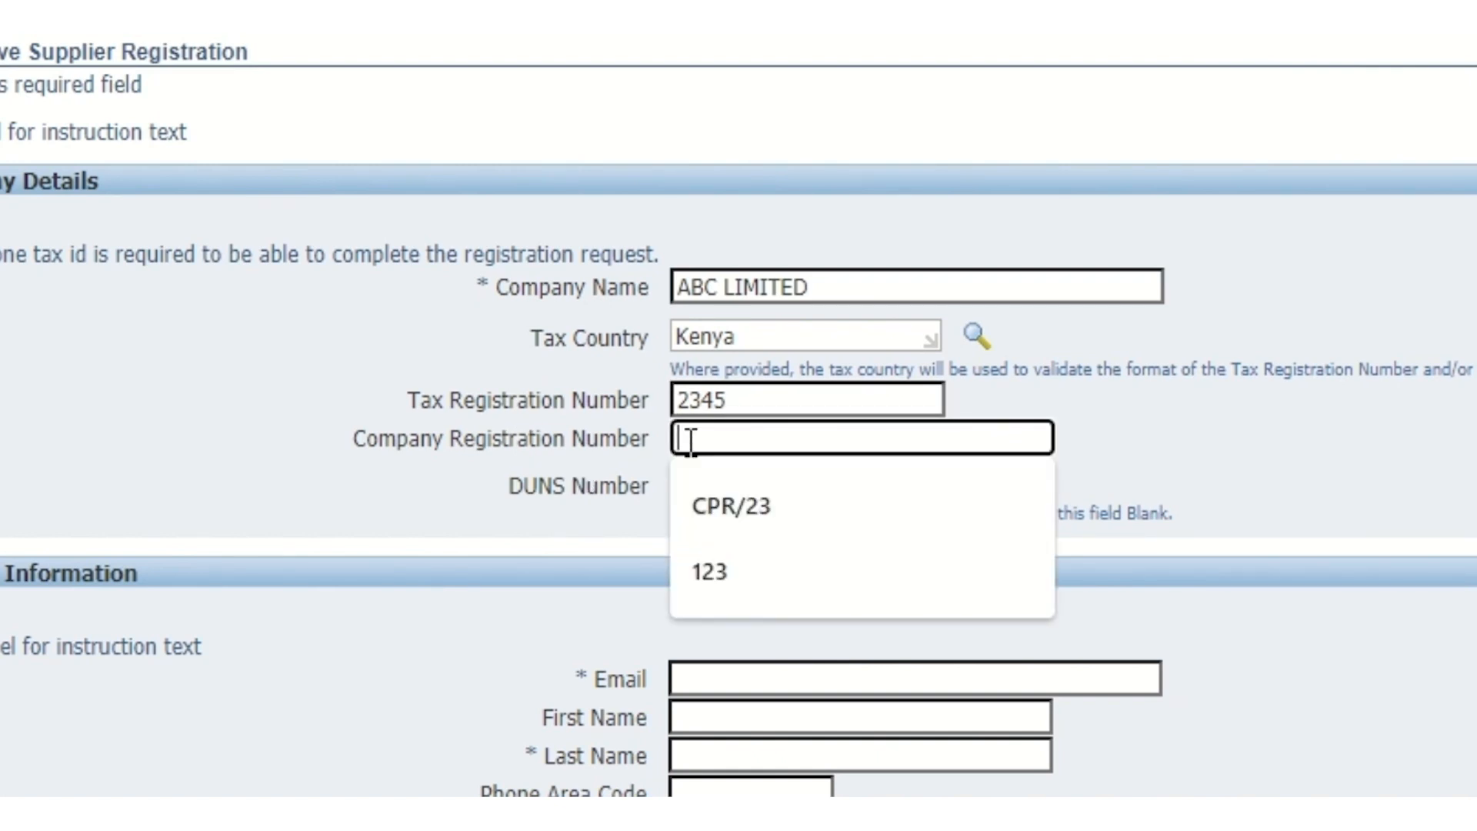
pyautogui.write('CPR')
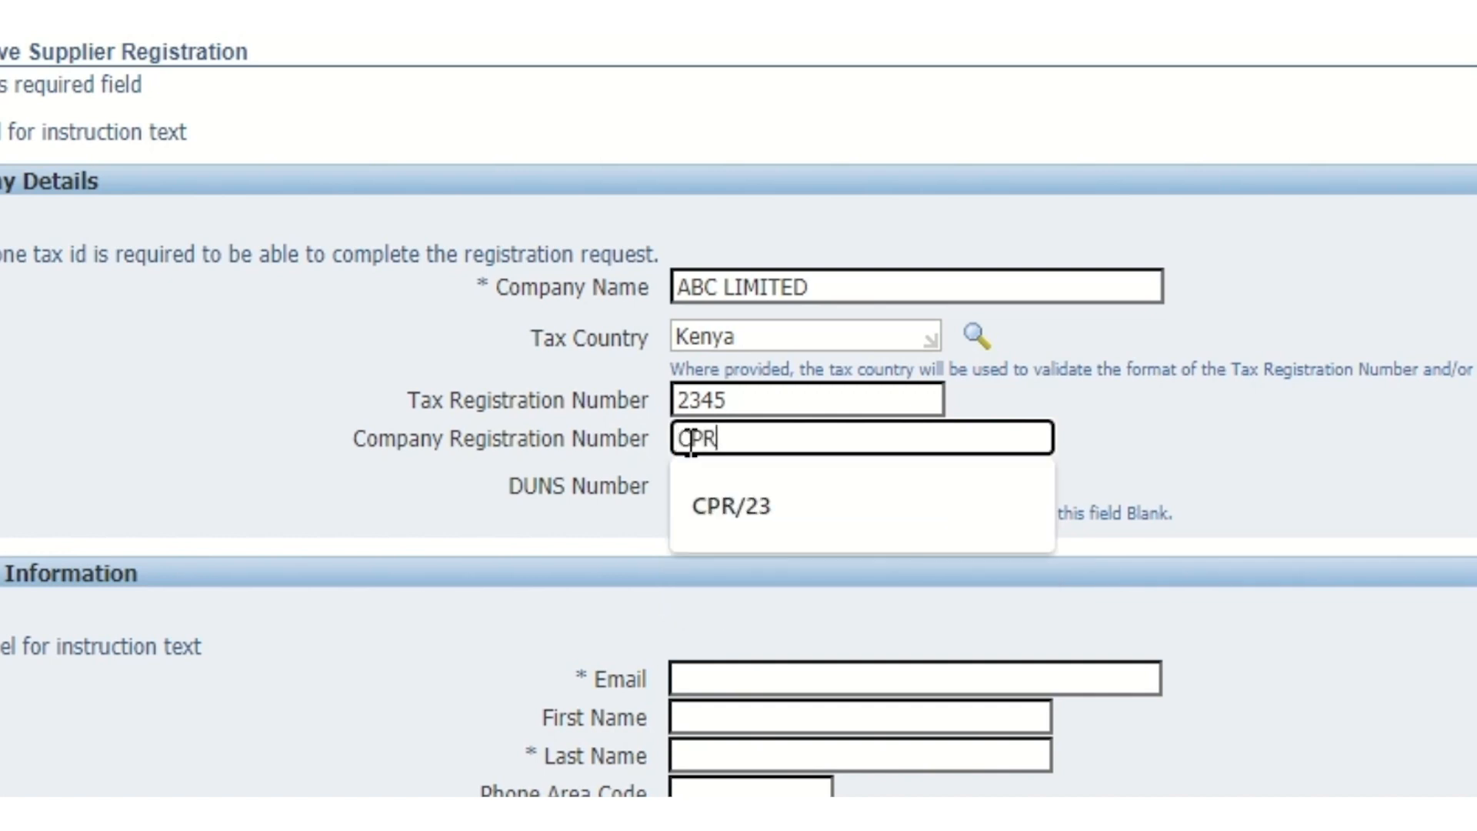
pyautogui.write('/2198')
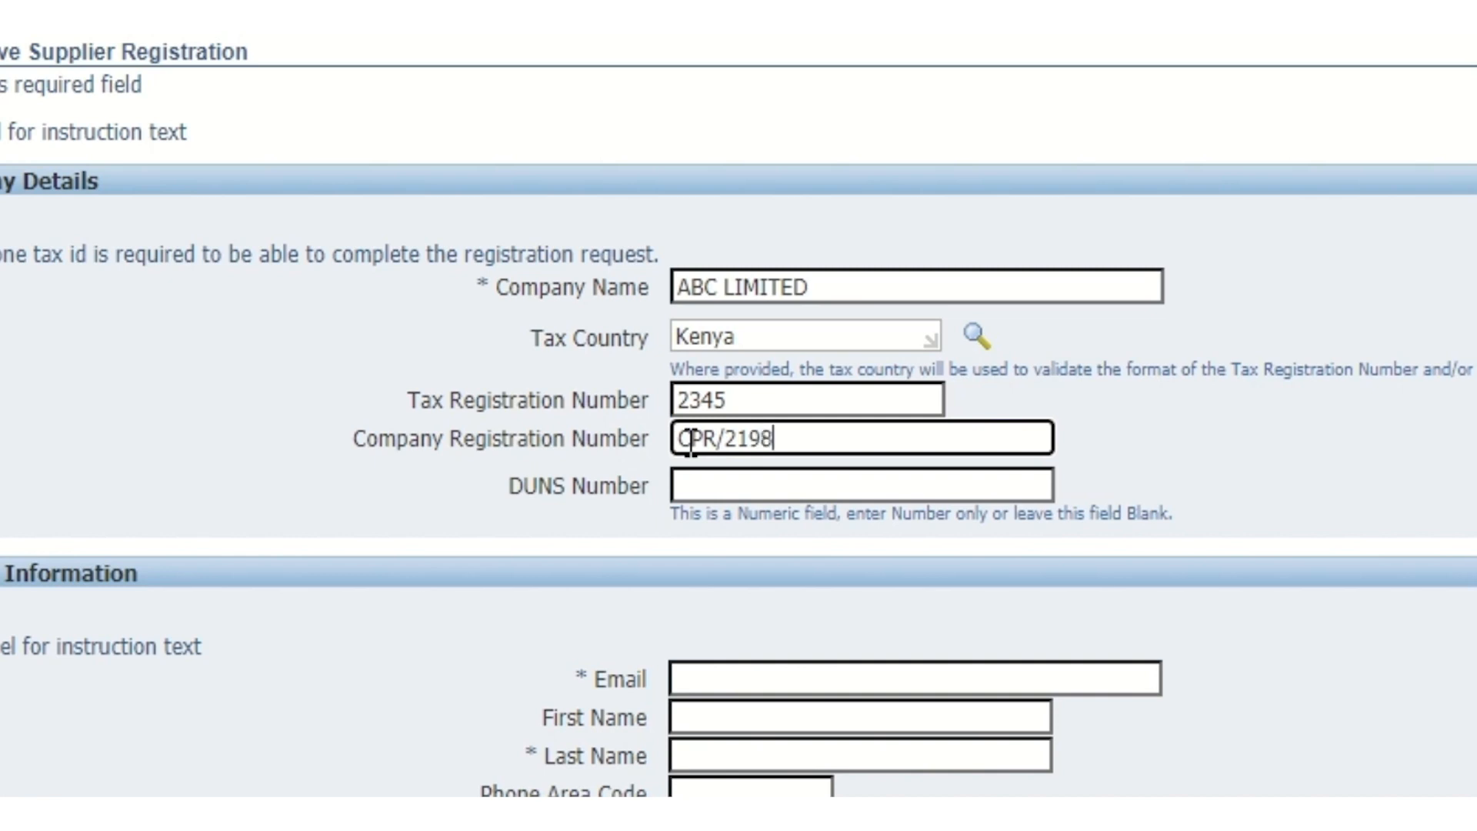
pyautogui.click(702, 489)
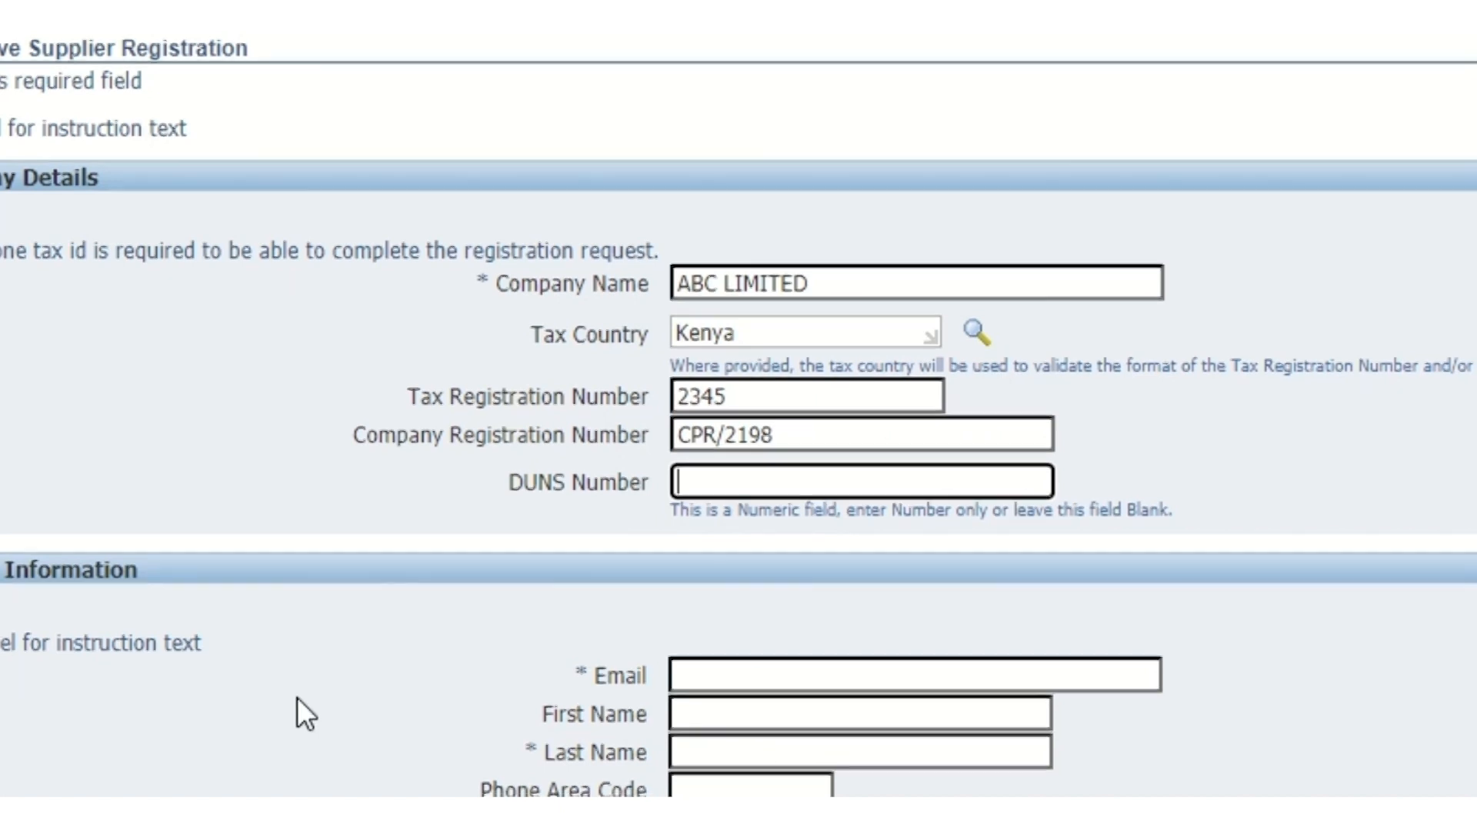
pyautogui.scroll(-3, 297, 709)
# Enter the contact's e-mail address, correcting an initial typo
pyautogui.click(682, 534)
pyautogui.scroll(-5, 683, 533)
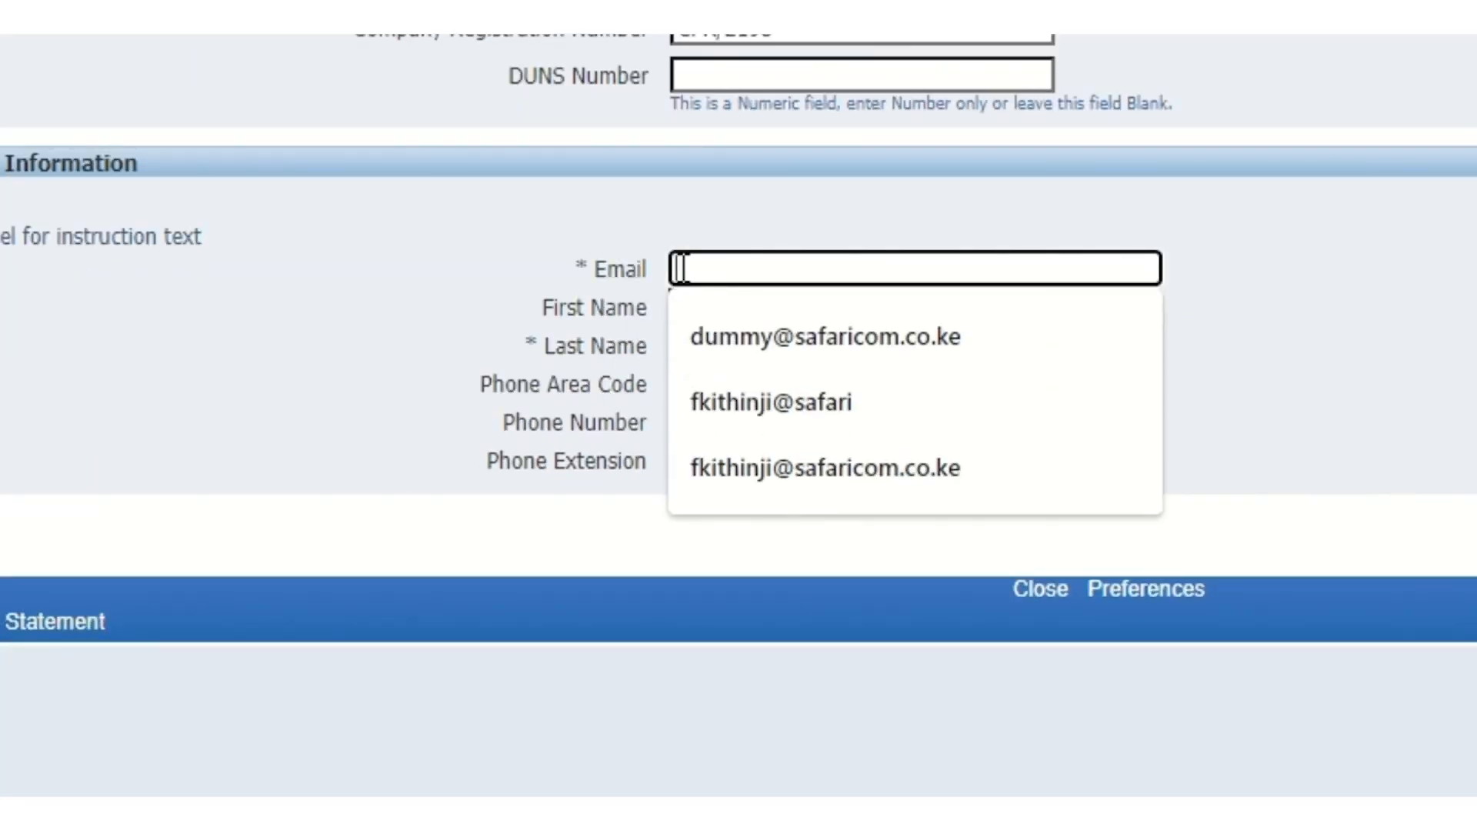
pyautogui.write('viKO')
pyautogui.press('BackSpace')
pyautogui.press('BackSpace')
pyautogui.press('BackSpace')
pyautogui.press('BackSpace')
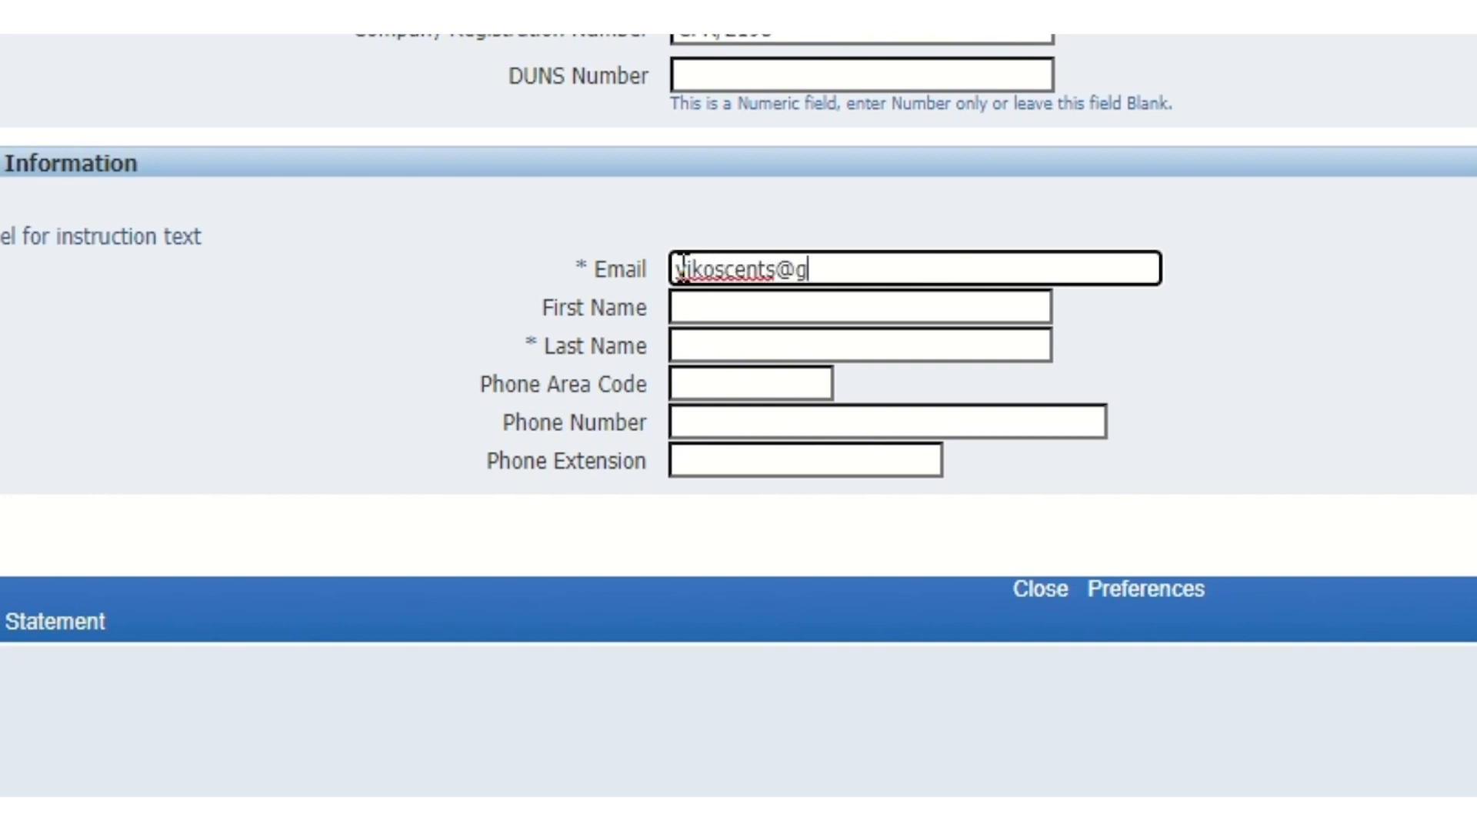
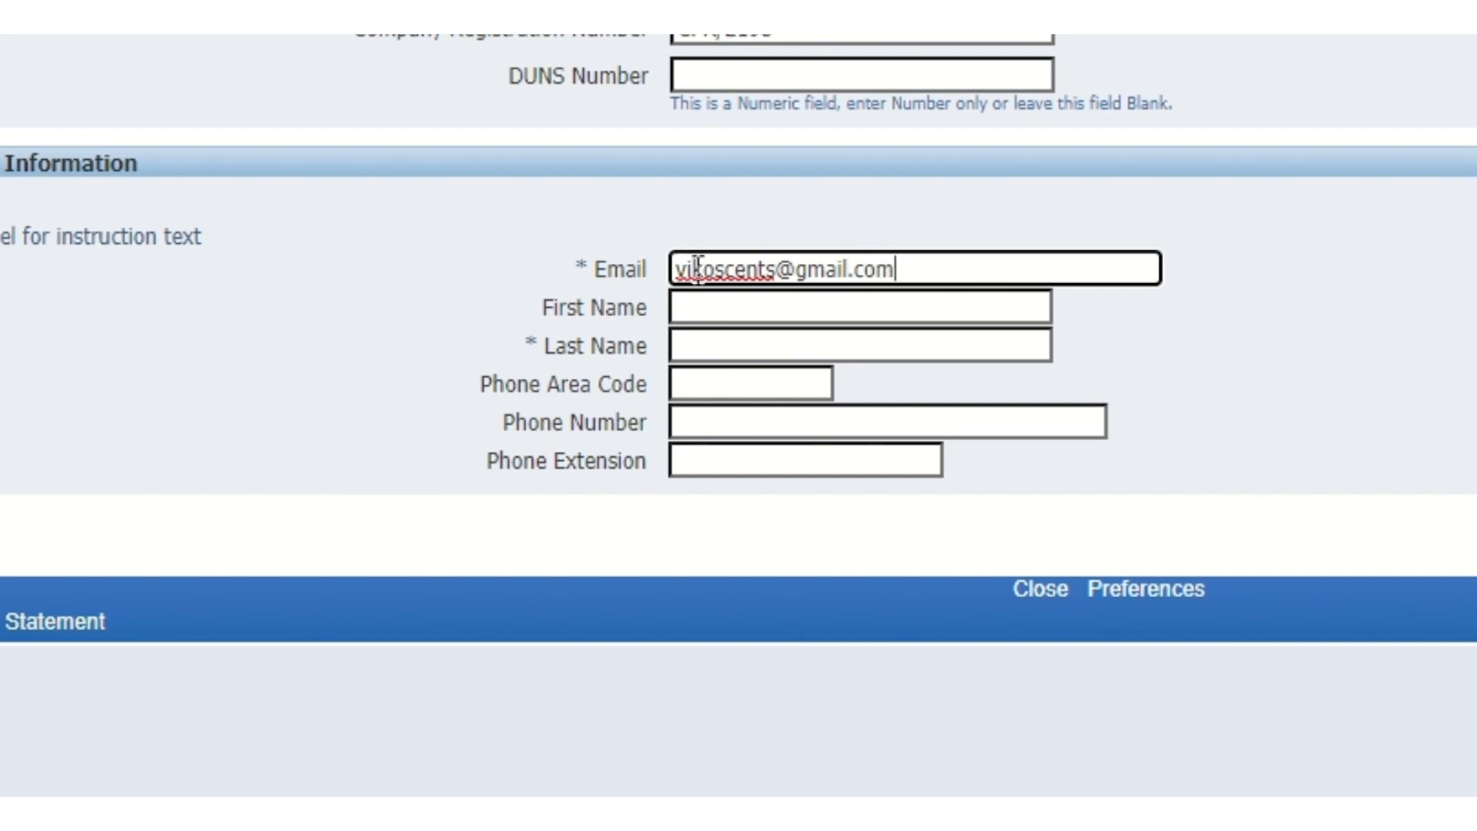
# Fill in the contact's first name and last name
pyautogui.click(688, 310)
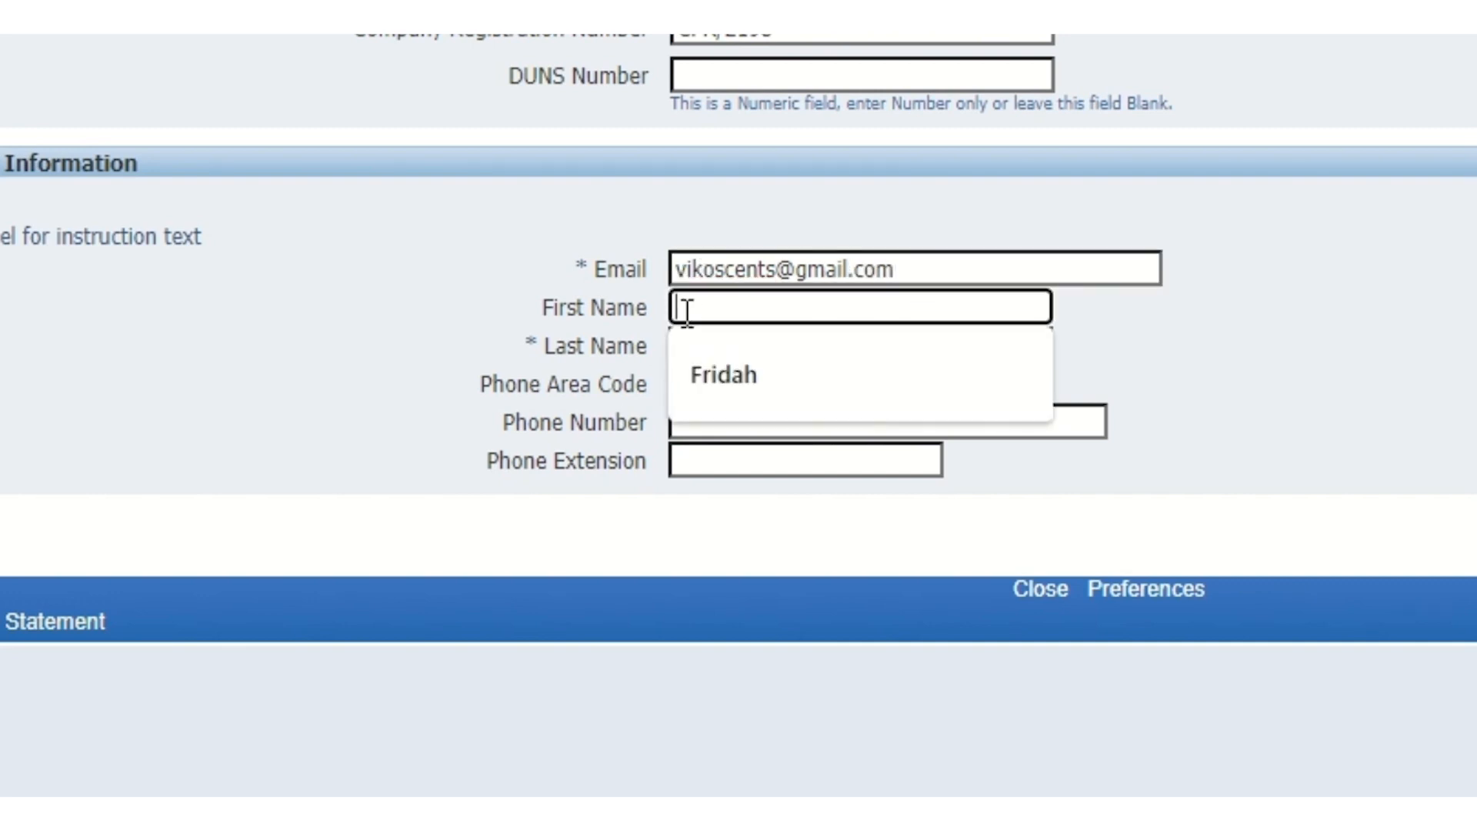
pyautogui.click(685, 346)
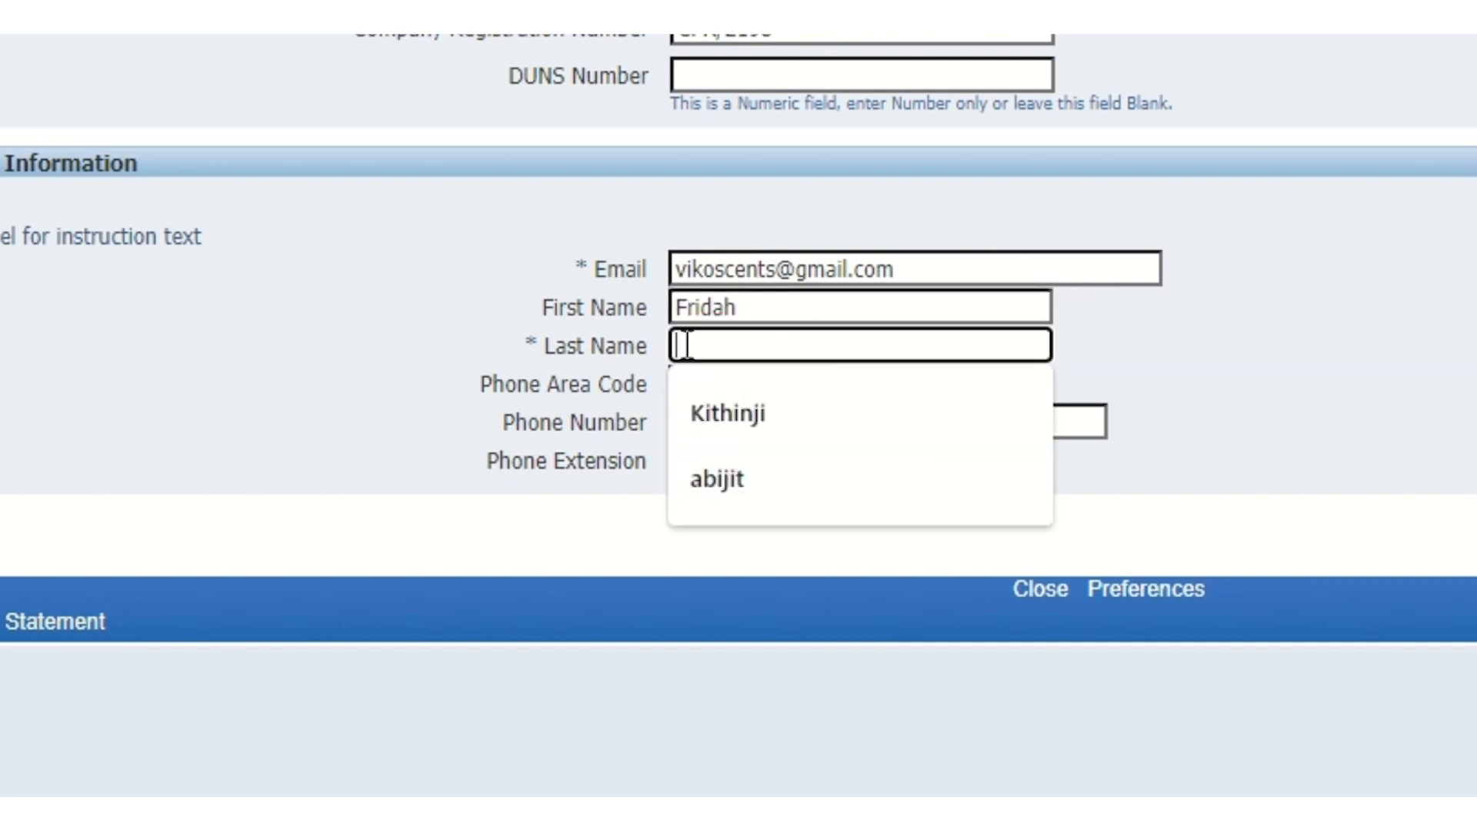
pyautogui.write('Mu')
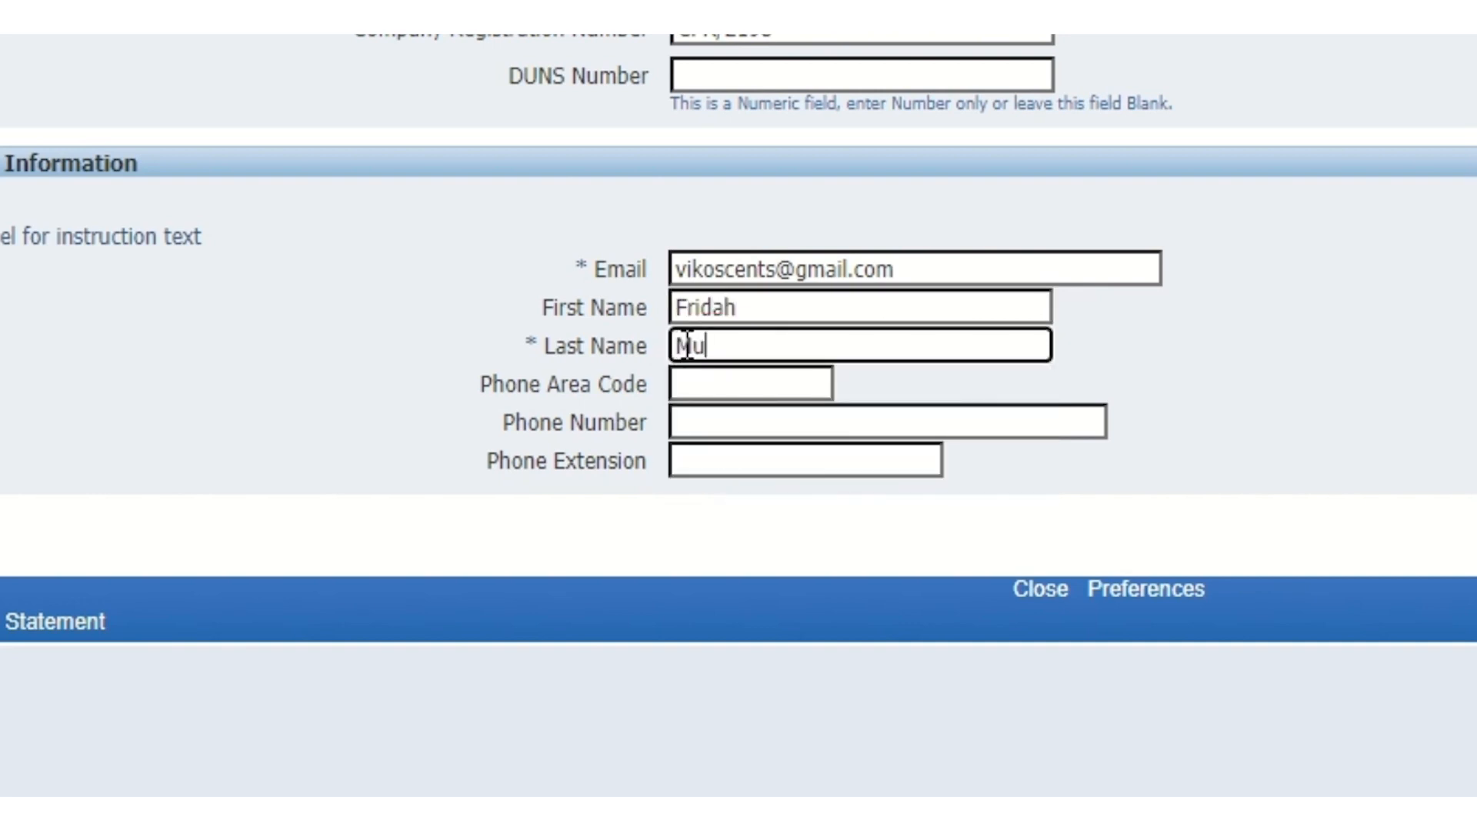
pyautogui.press('BackSpace')
pyautogui.press('BackSpace')
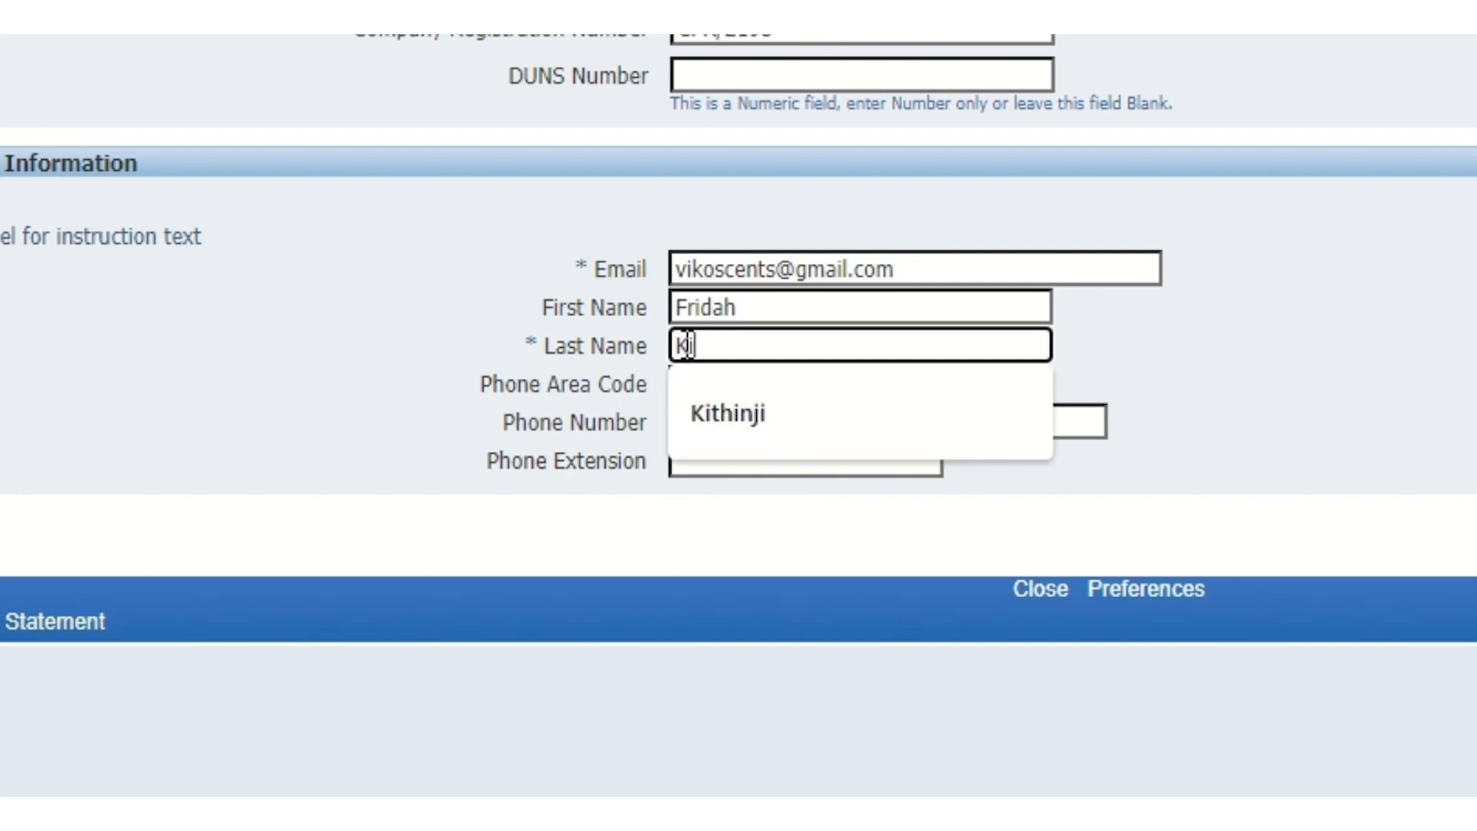
# Set the phone area code to +254 and enter the contact's phone number
pyautogui.click(693, 384)
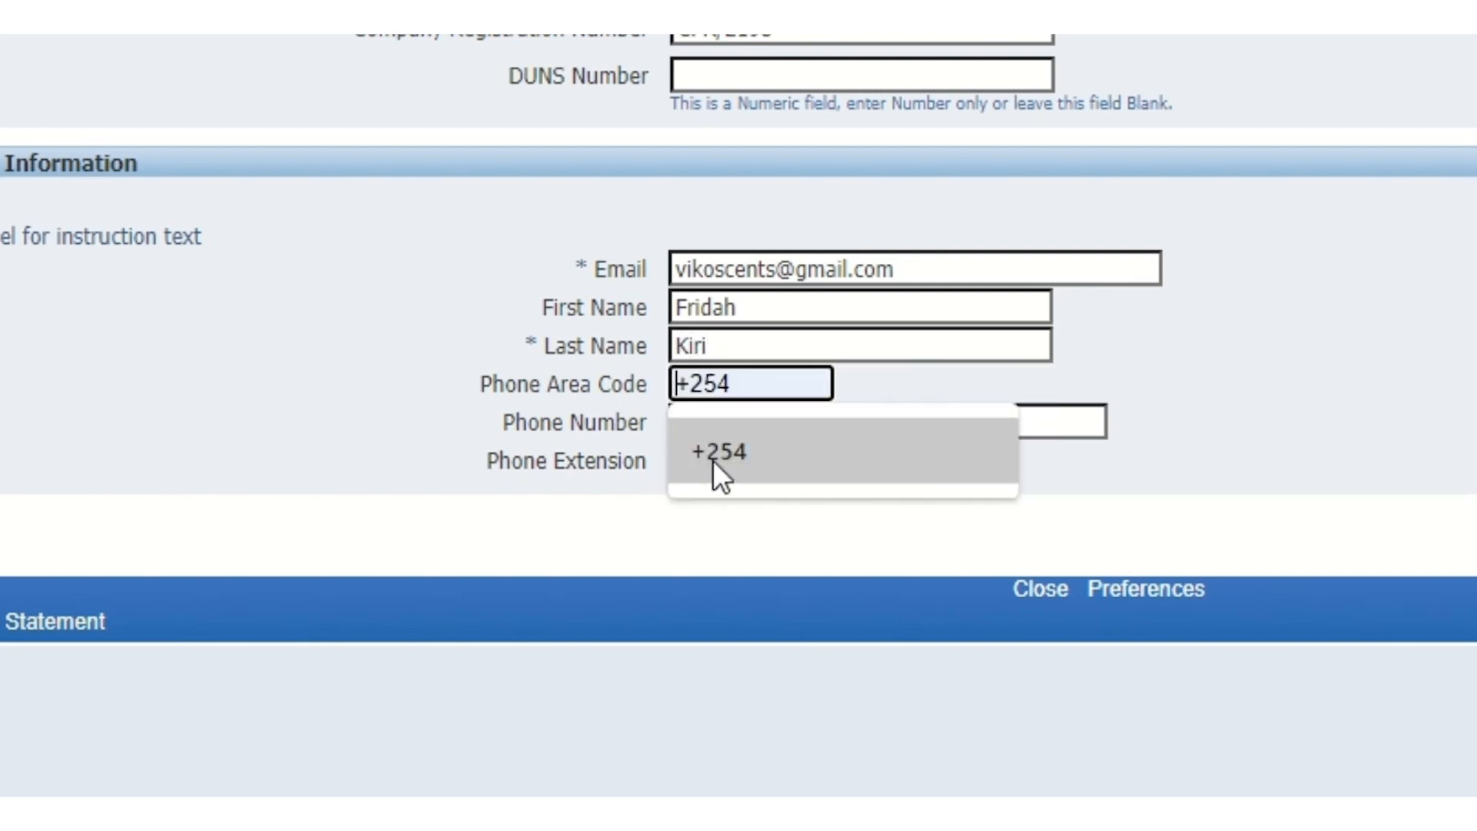
pyautogui.click(713, 460)
pyautogui.click(694, 421)
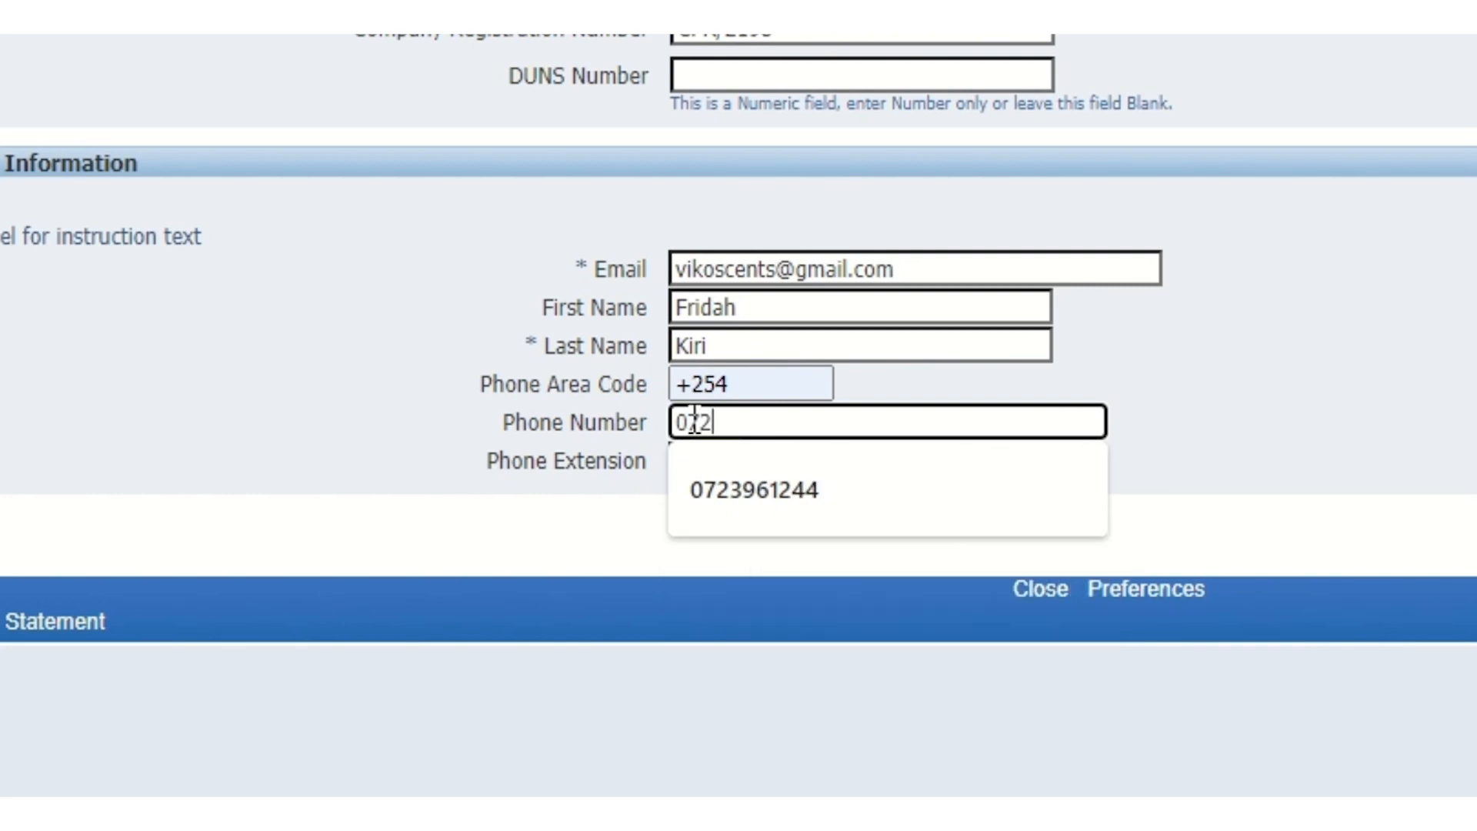
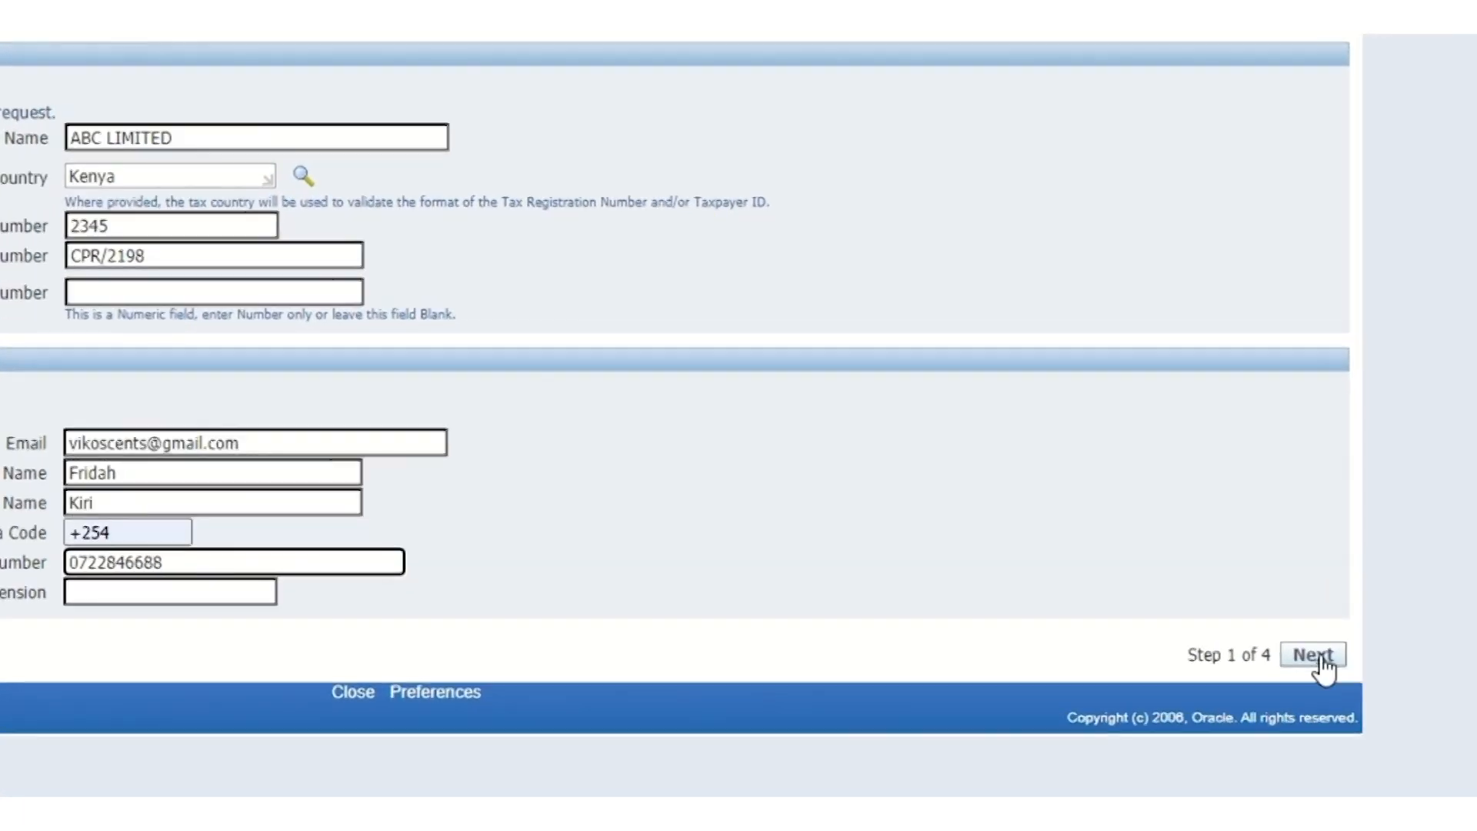
# Advance to Company Details (step 2 of 4) and start a new address-book entry
pyautogui.click(1317, 656)
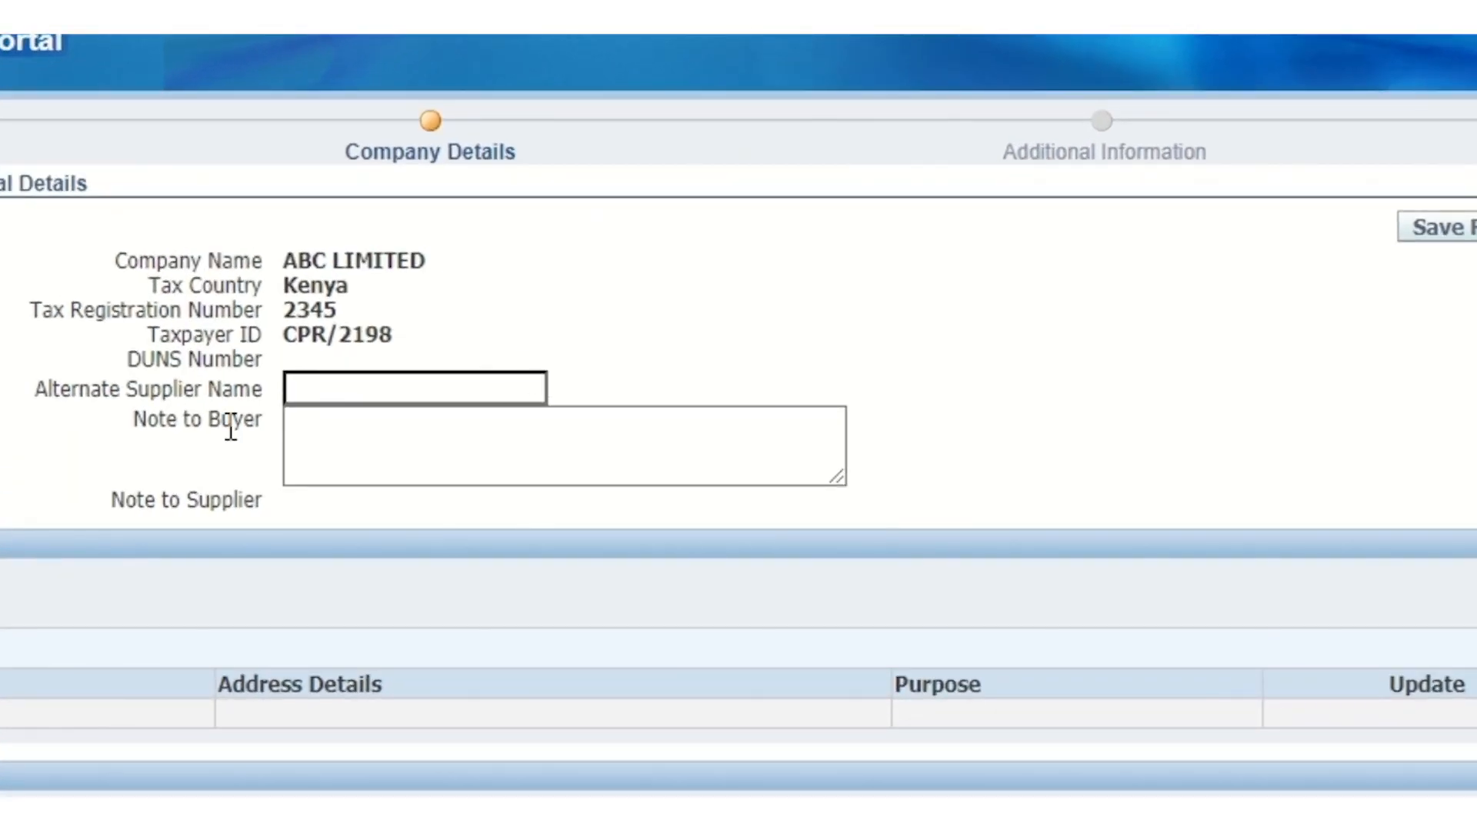
pyautogui.click(304, 387)
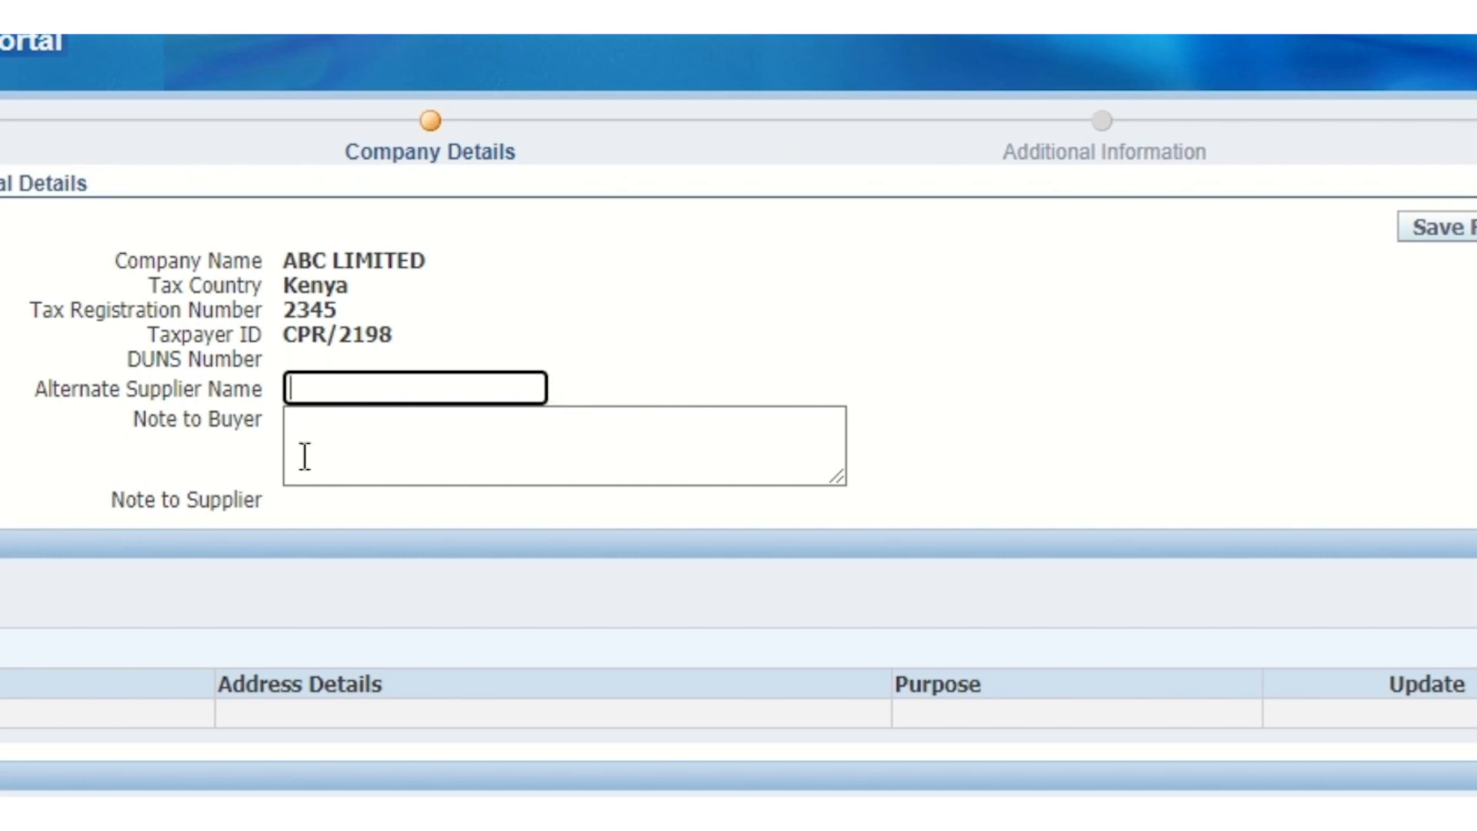
pyautogui.click(346, 426)
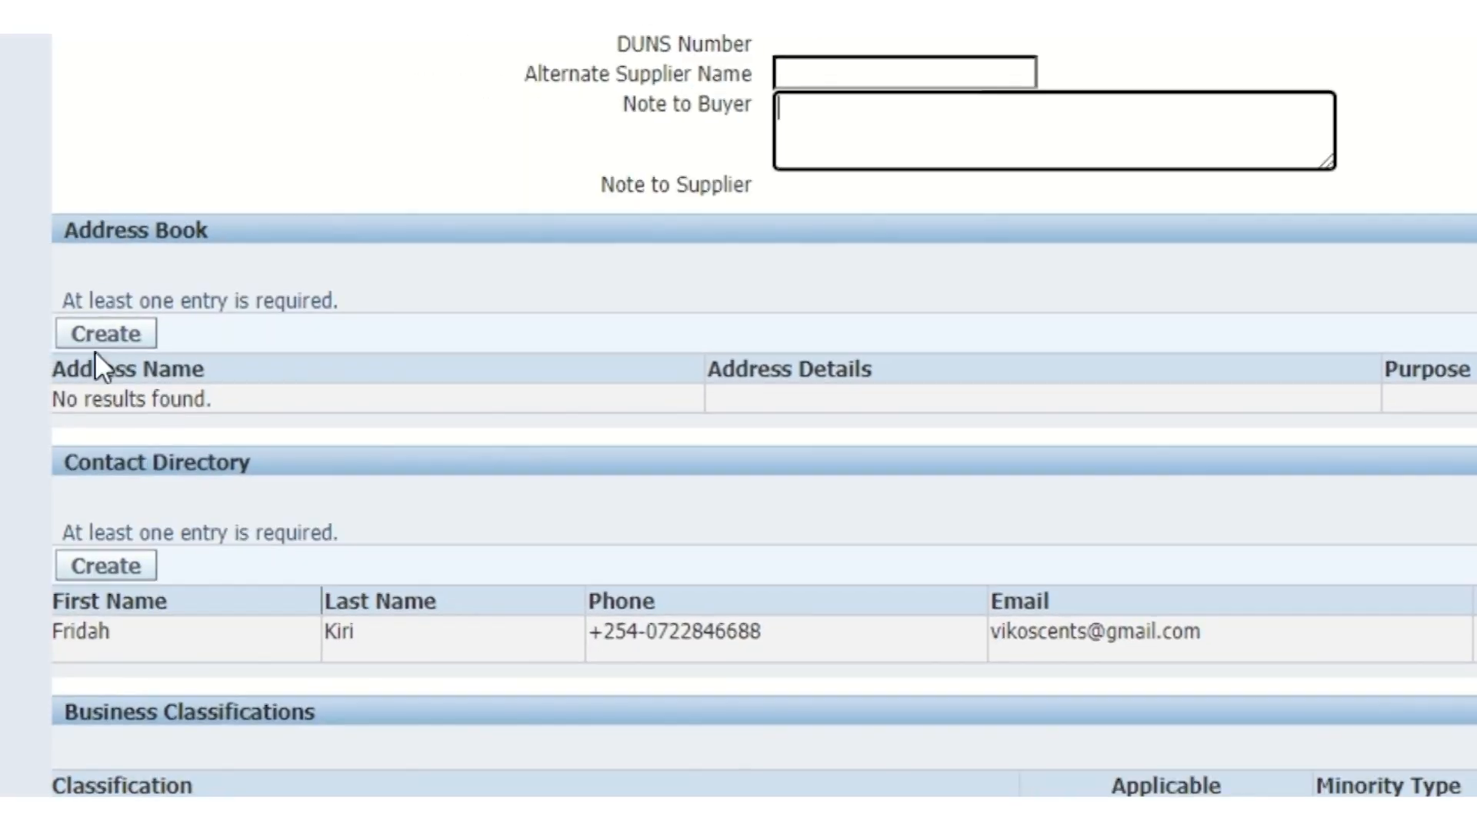
pyautogui.click(85, 336)
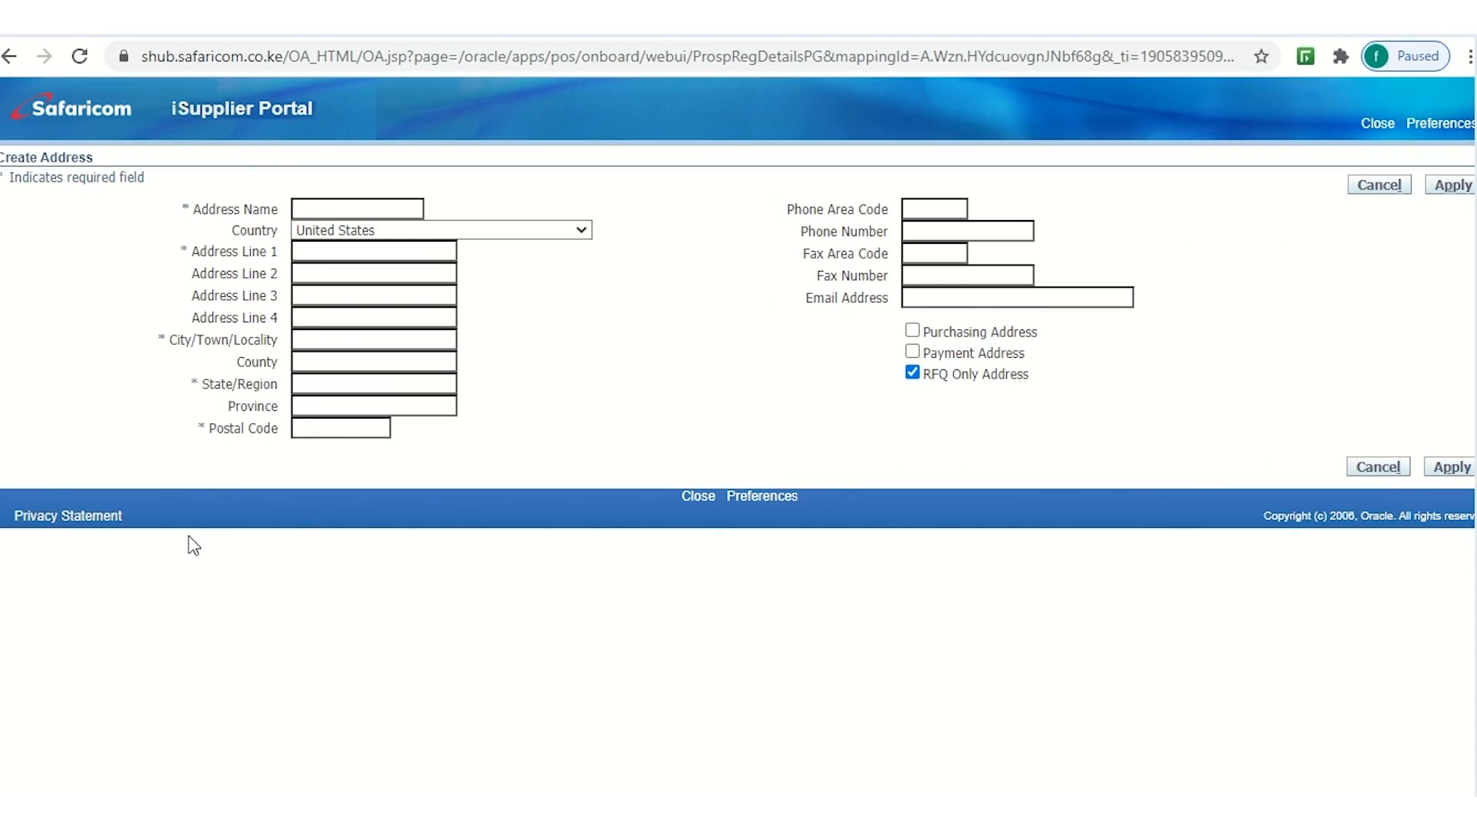
# Name the address Nairobi, set its country to Kenya and enter both address lines
pyautogui.click(315, 207)
pyautogui.write('Nairobi')
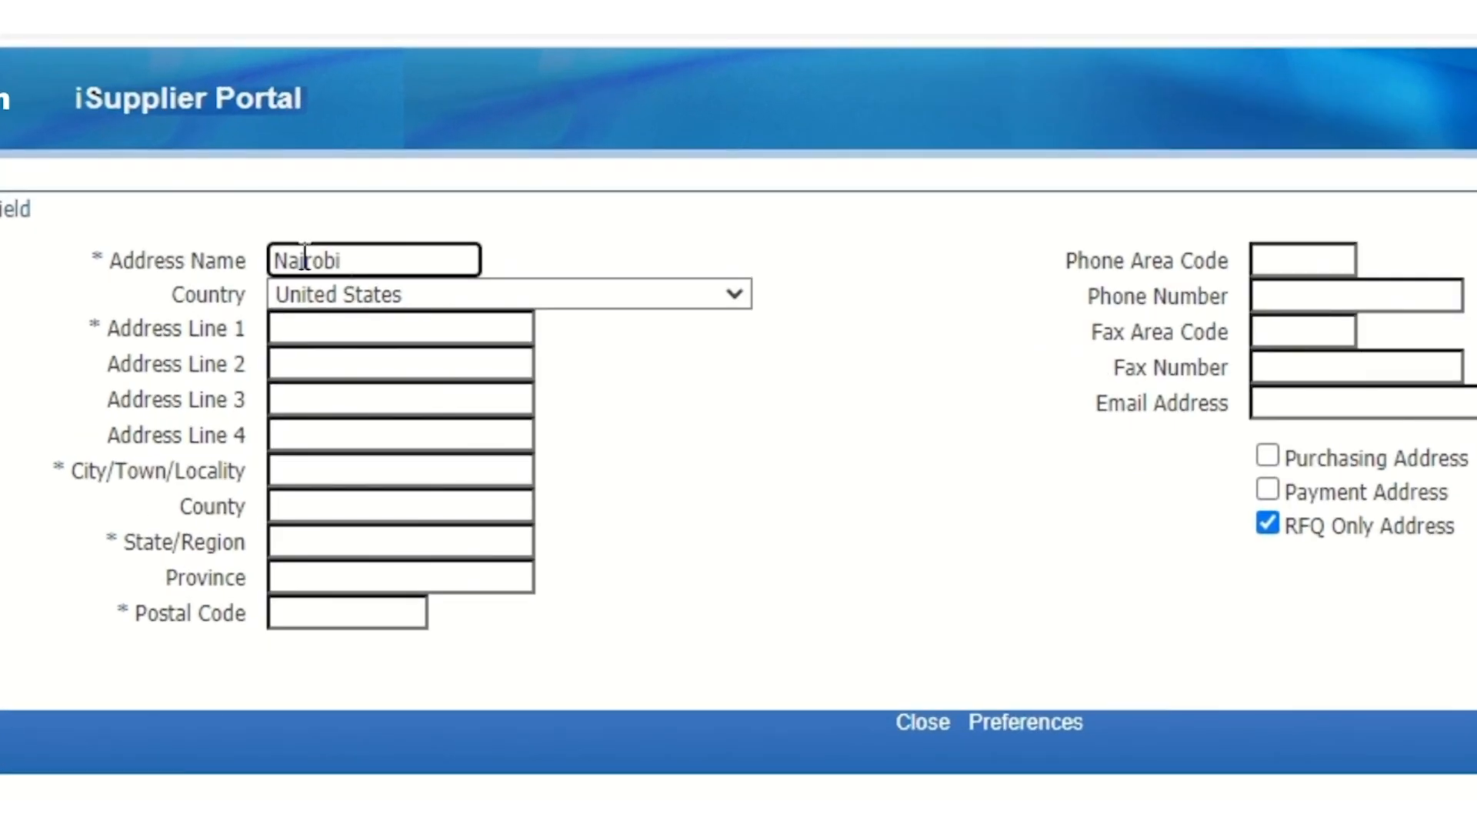
pyautogui.click(423, 292)
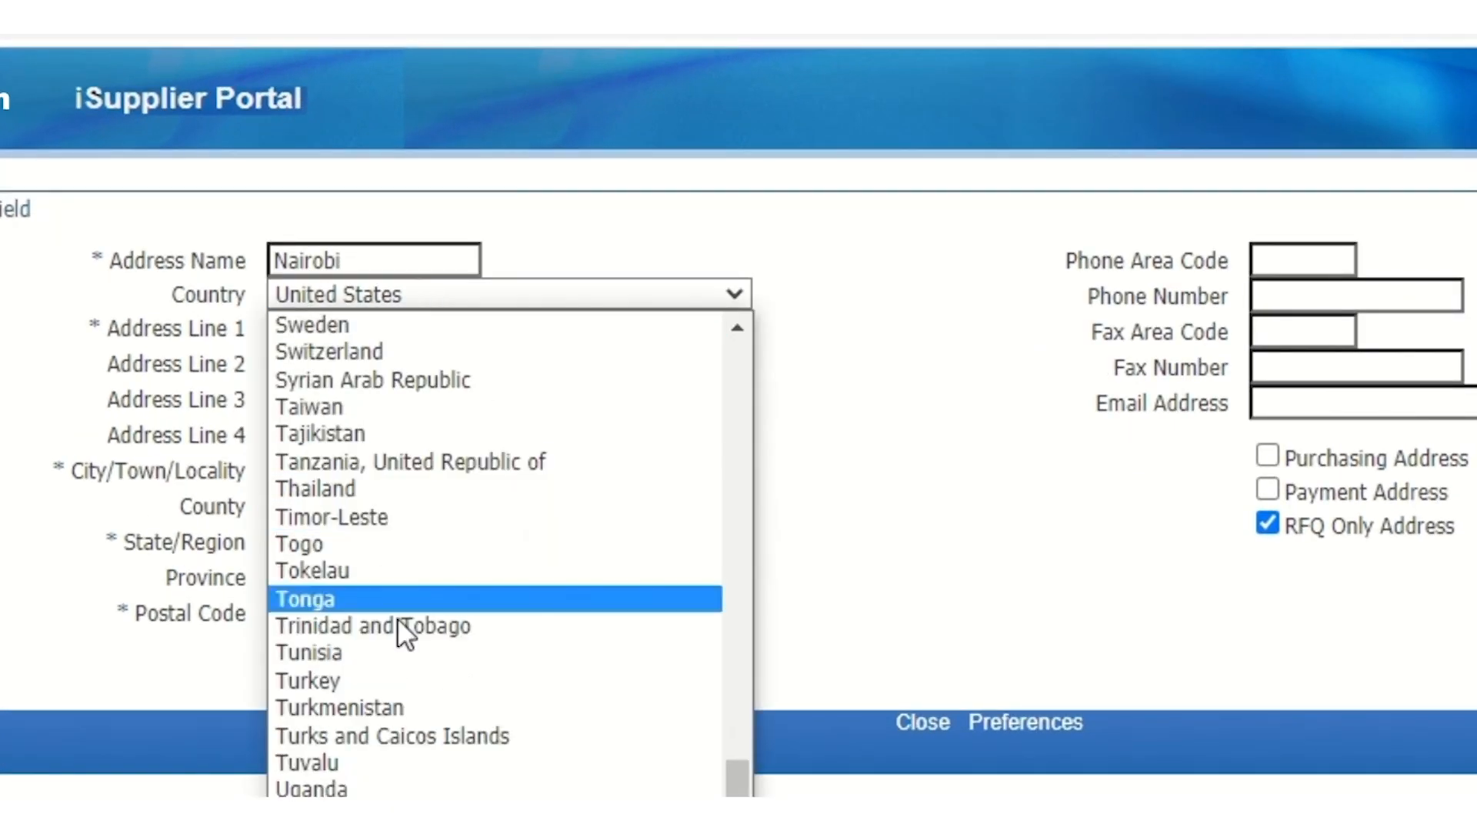
pyautogui.moveTo(739, 764); pyautogui.dragTo(696, 563)
pyautogui.click(319, 367)
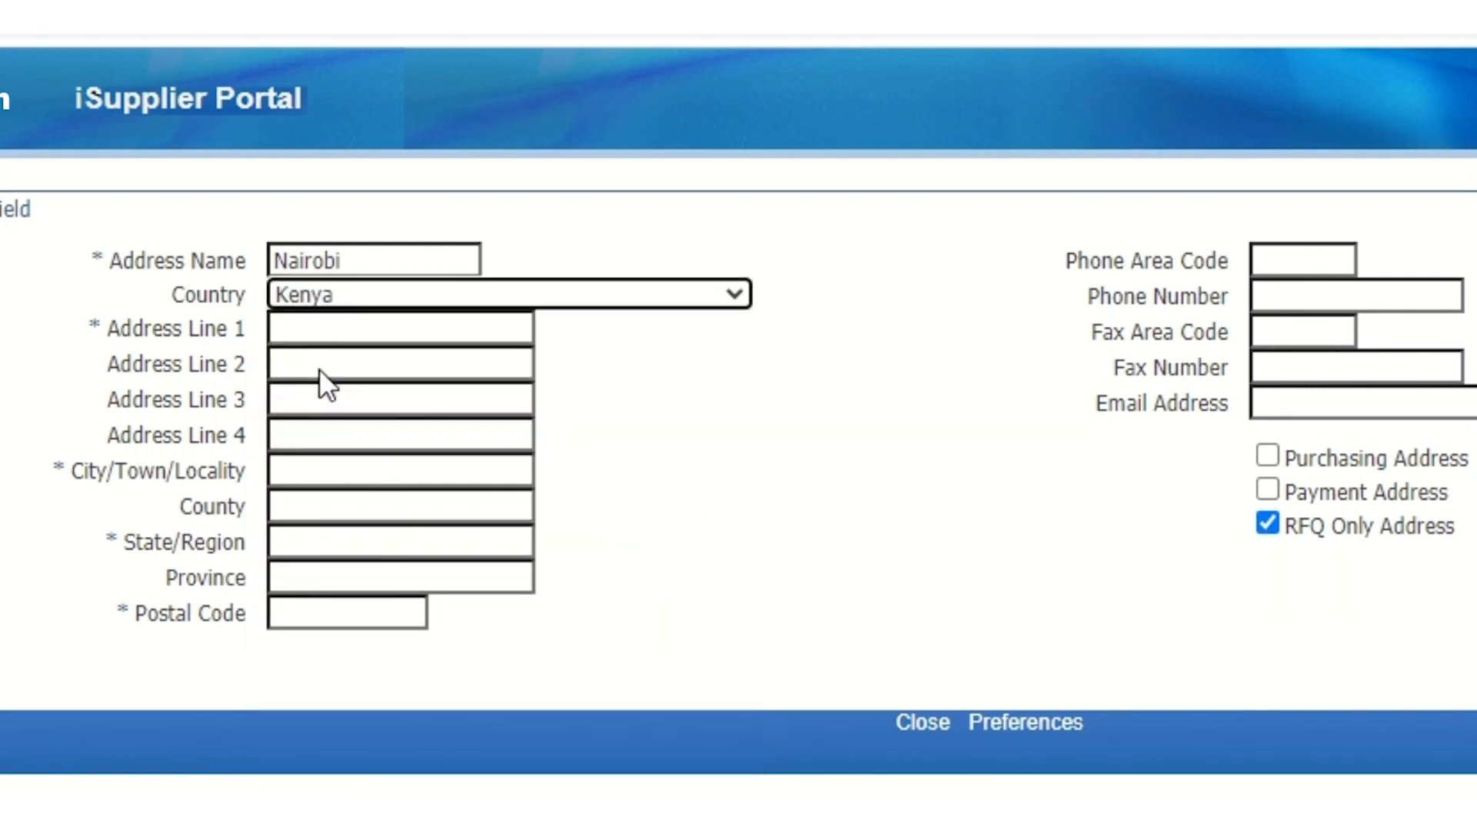
pyautogui.click(333, 326)
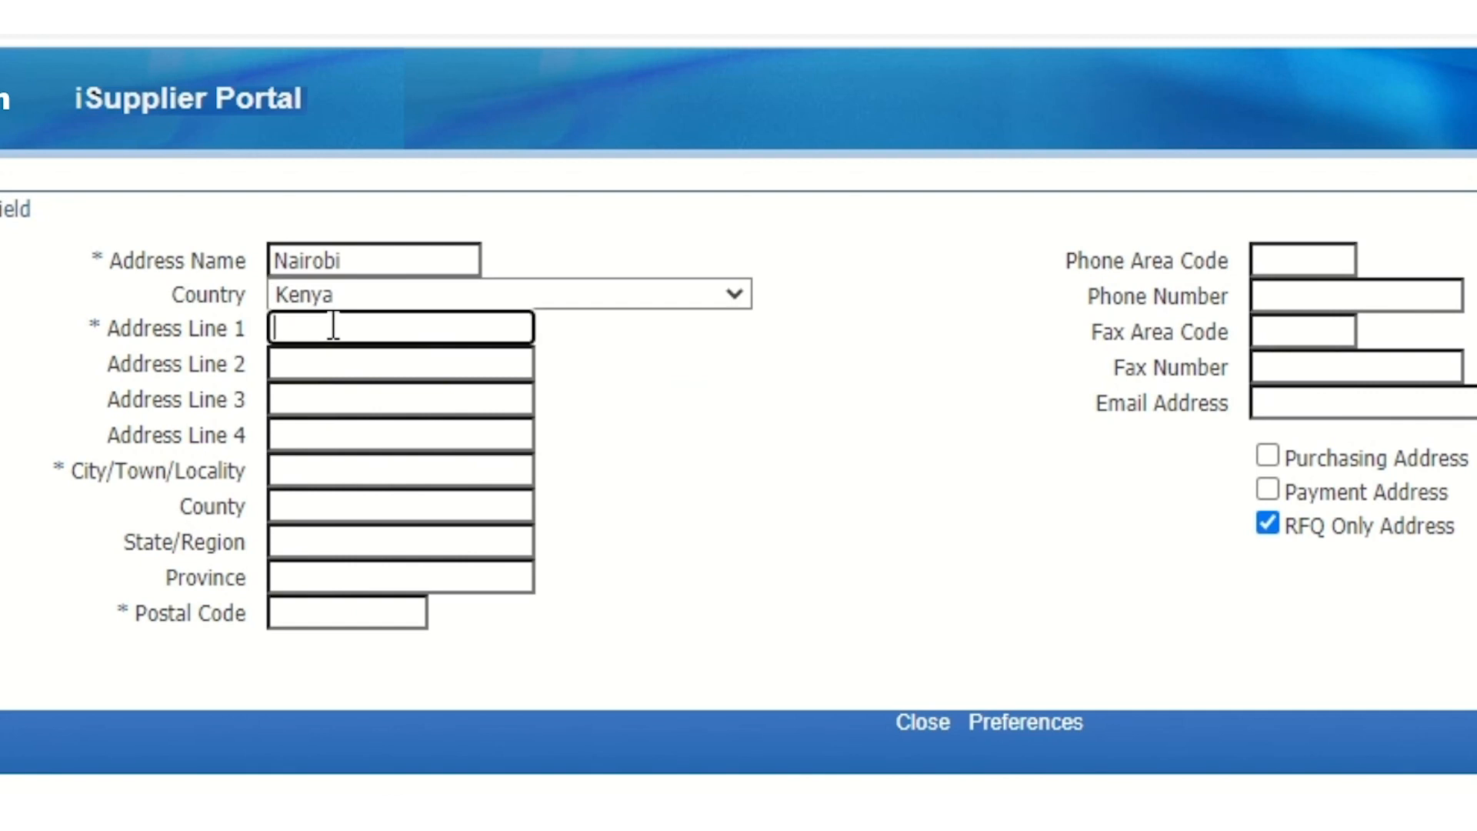
pyautogui.write('p.o box 123 GPO nairobi')
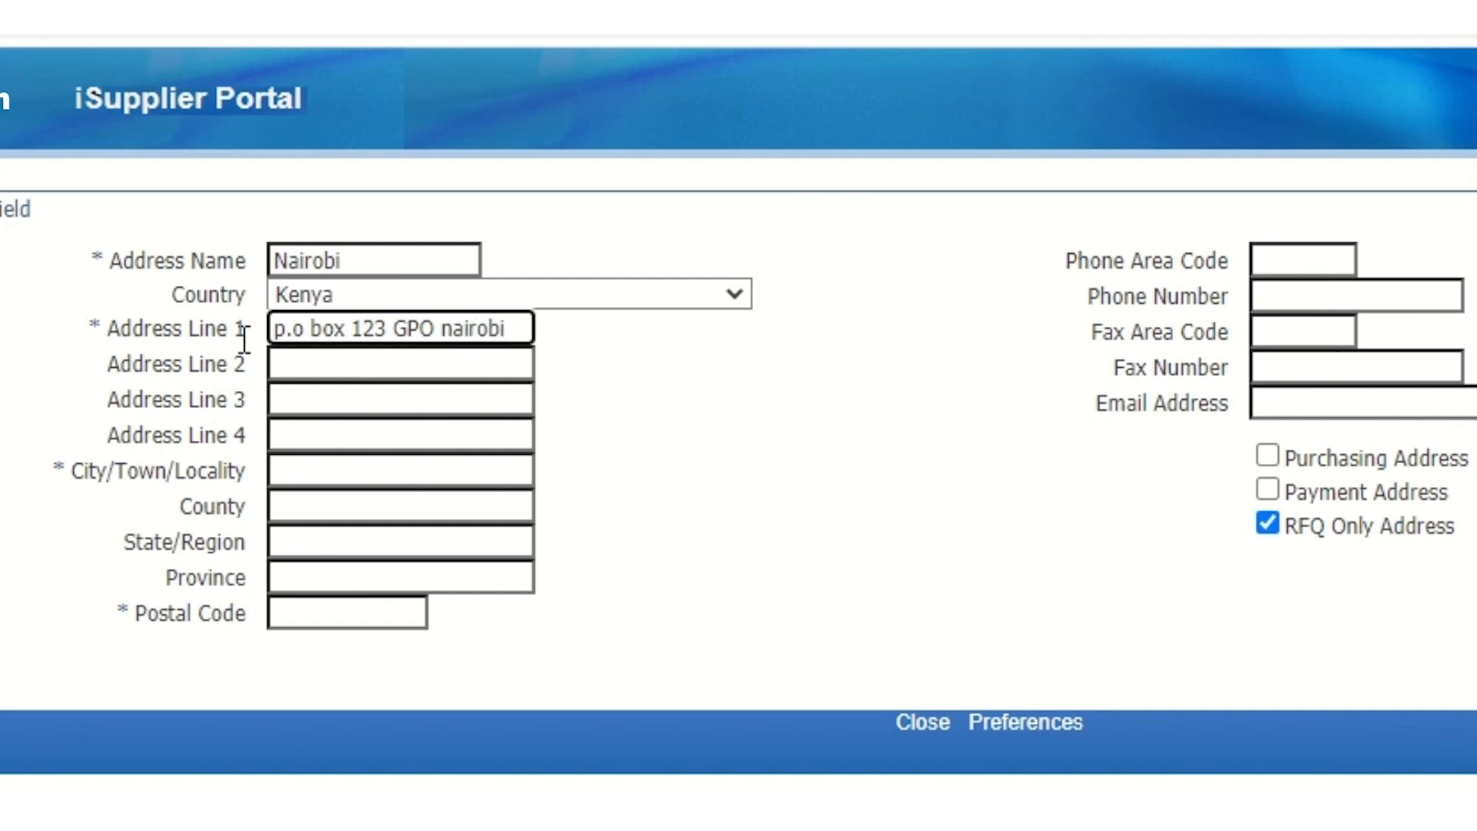
pyautogui.click(290, 365)
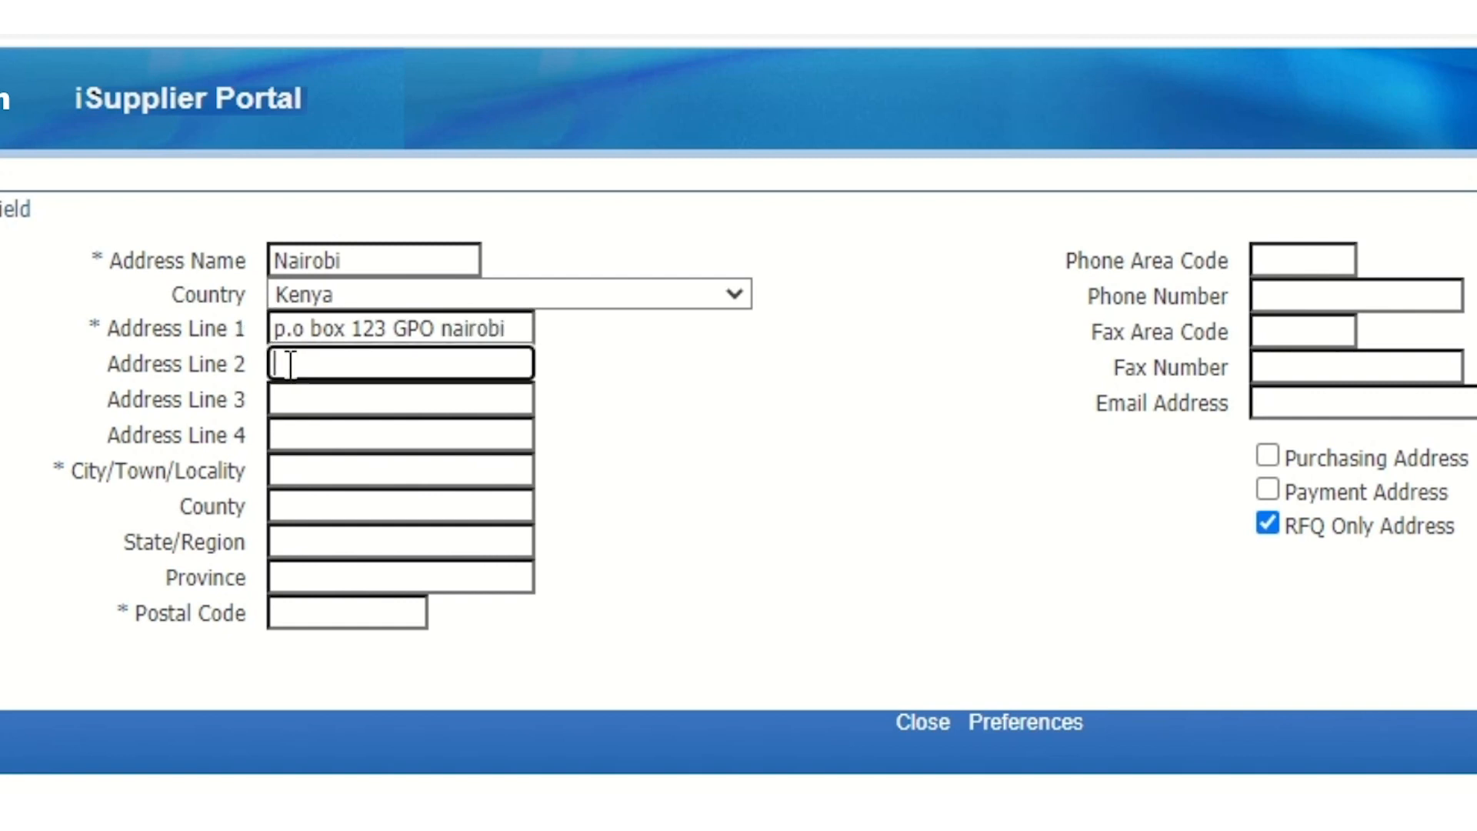
pyautogui.write('Karen estate')
# Fill in city Nairobi, the county, postal code and phone number, then save the address
pyautogui.click(307, 469)
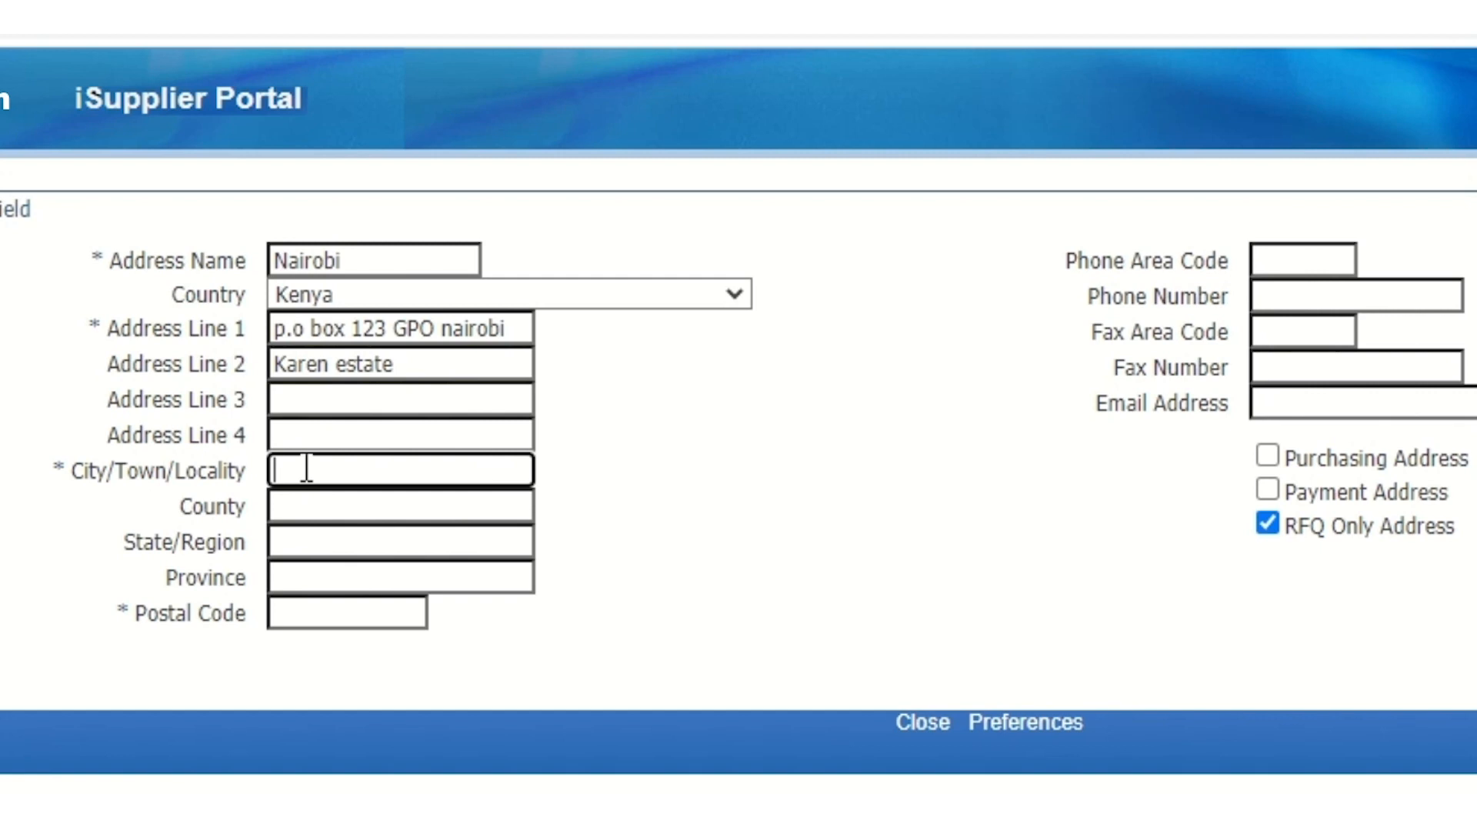
pyautogui.write('Nairobi')
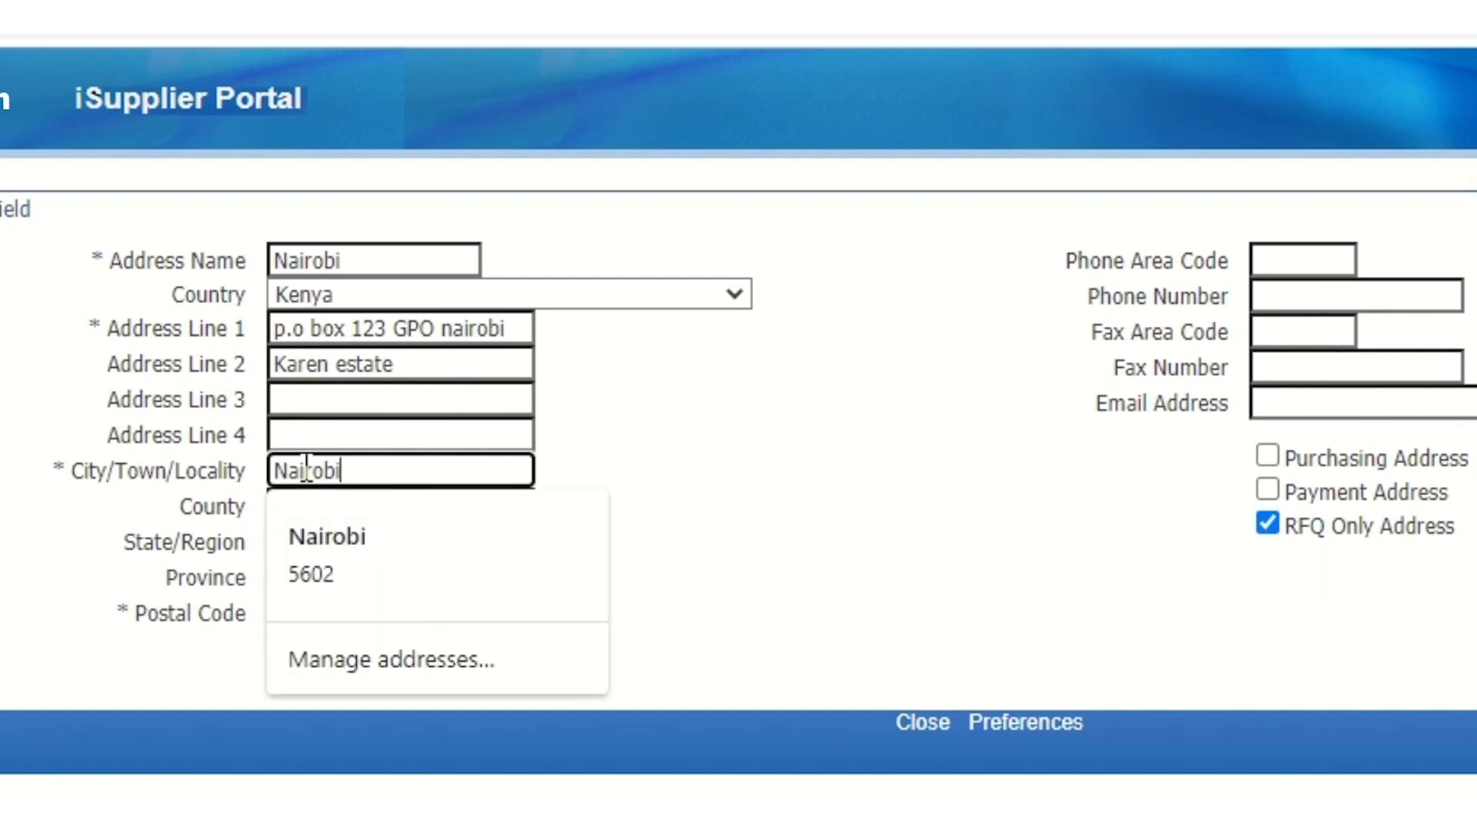
pyautogui.click(295, 520)
pyautogui.click(287, 507)
pyautogui.write('Kenya')
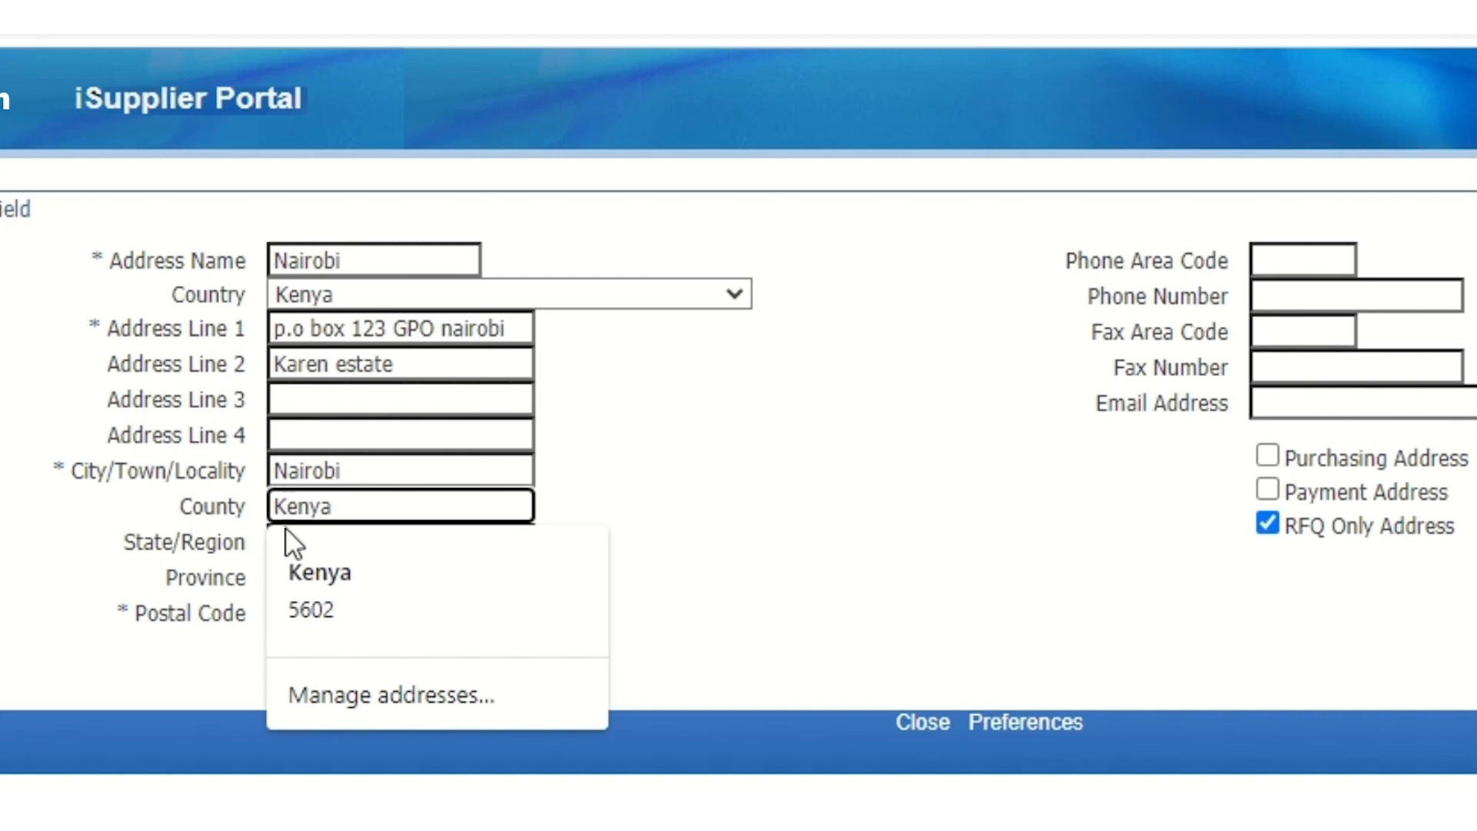
pyautogui.click(207, 594)
pyautogui.click(351, 612)
pyautogui.write('00100')
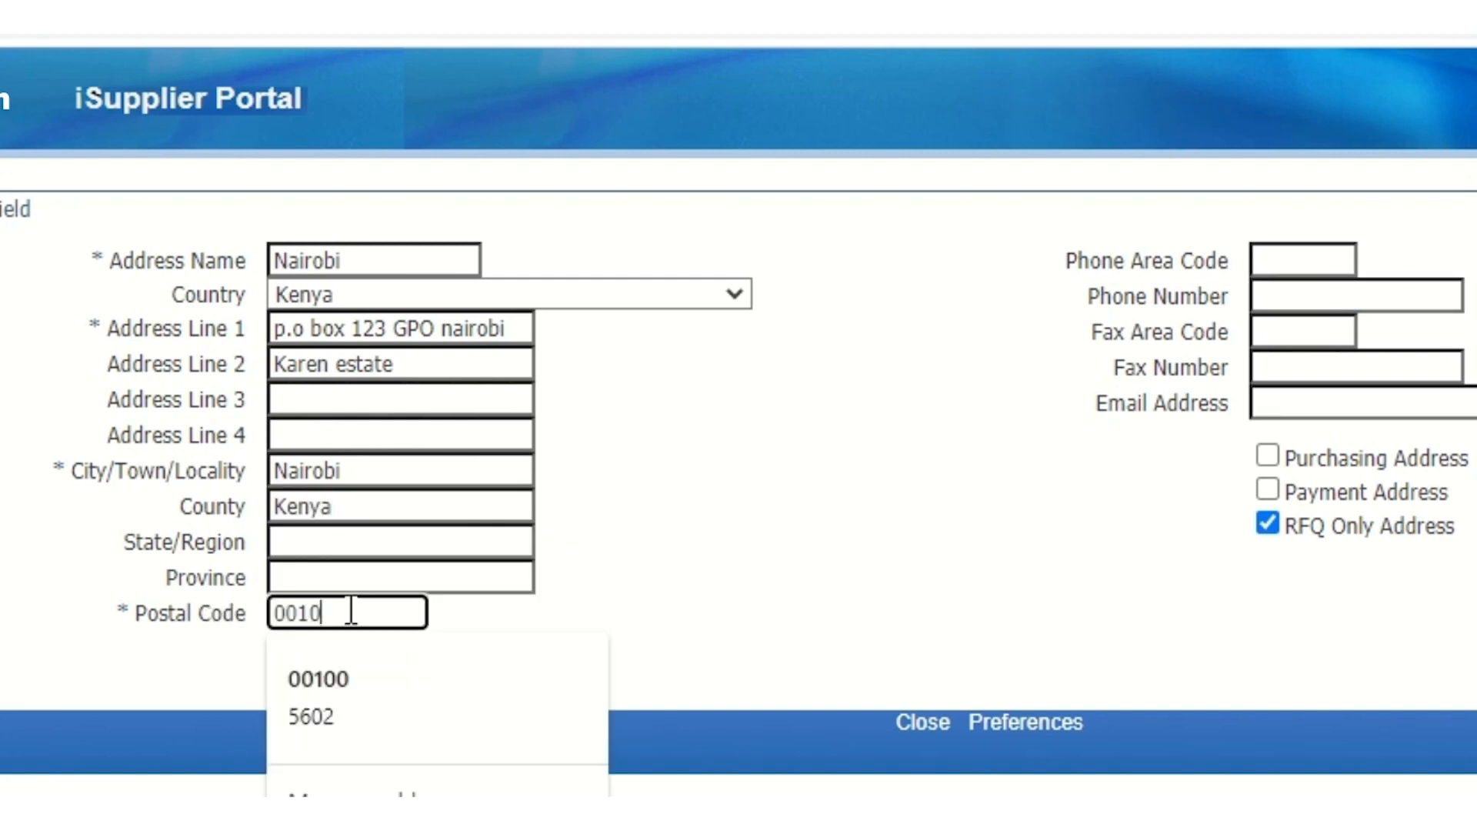
pyautogui.click(1278, 297)
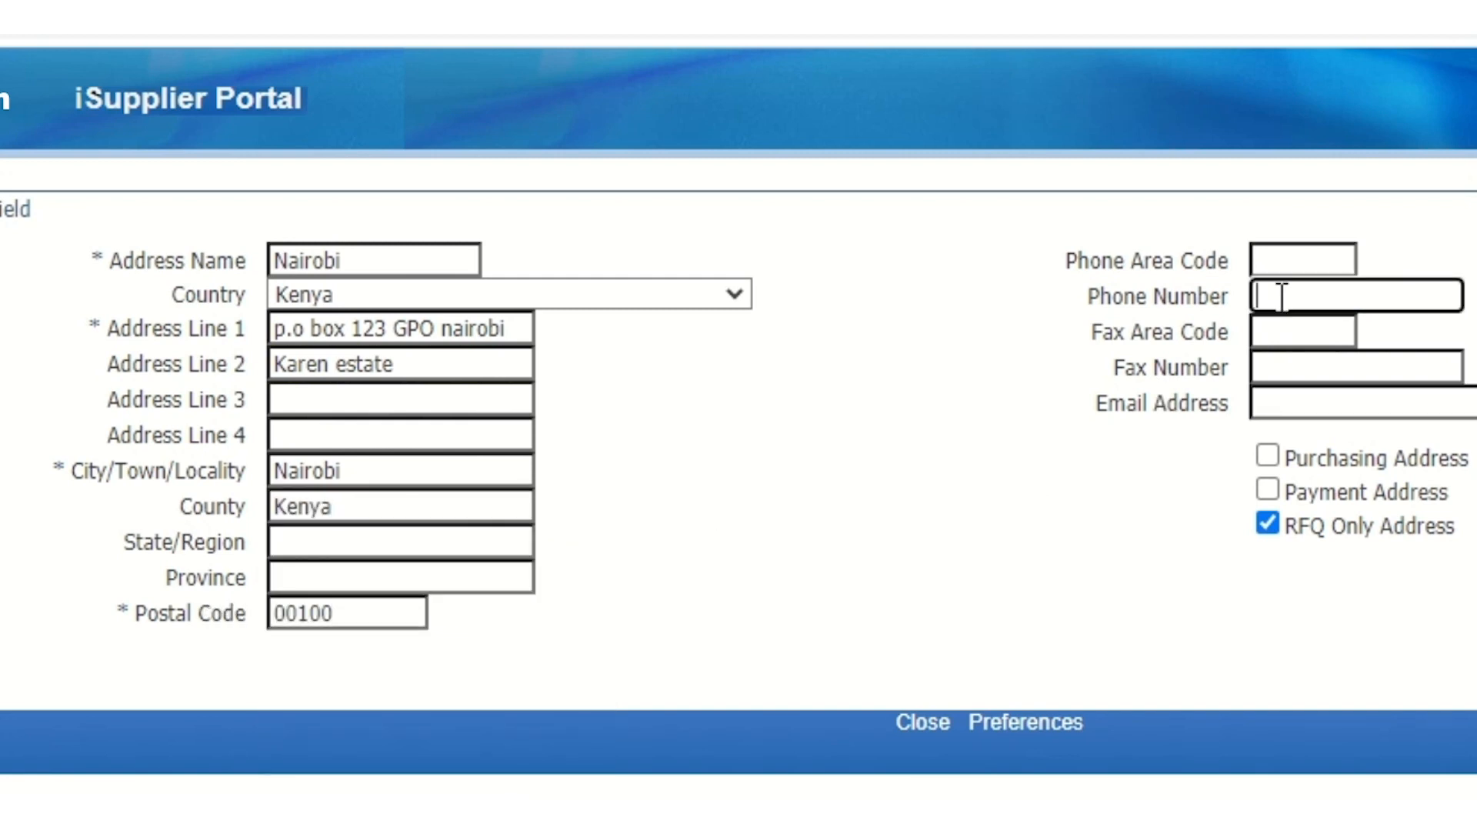
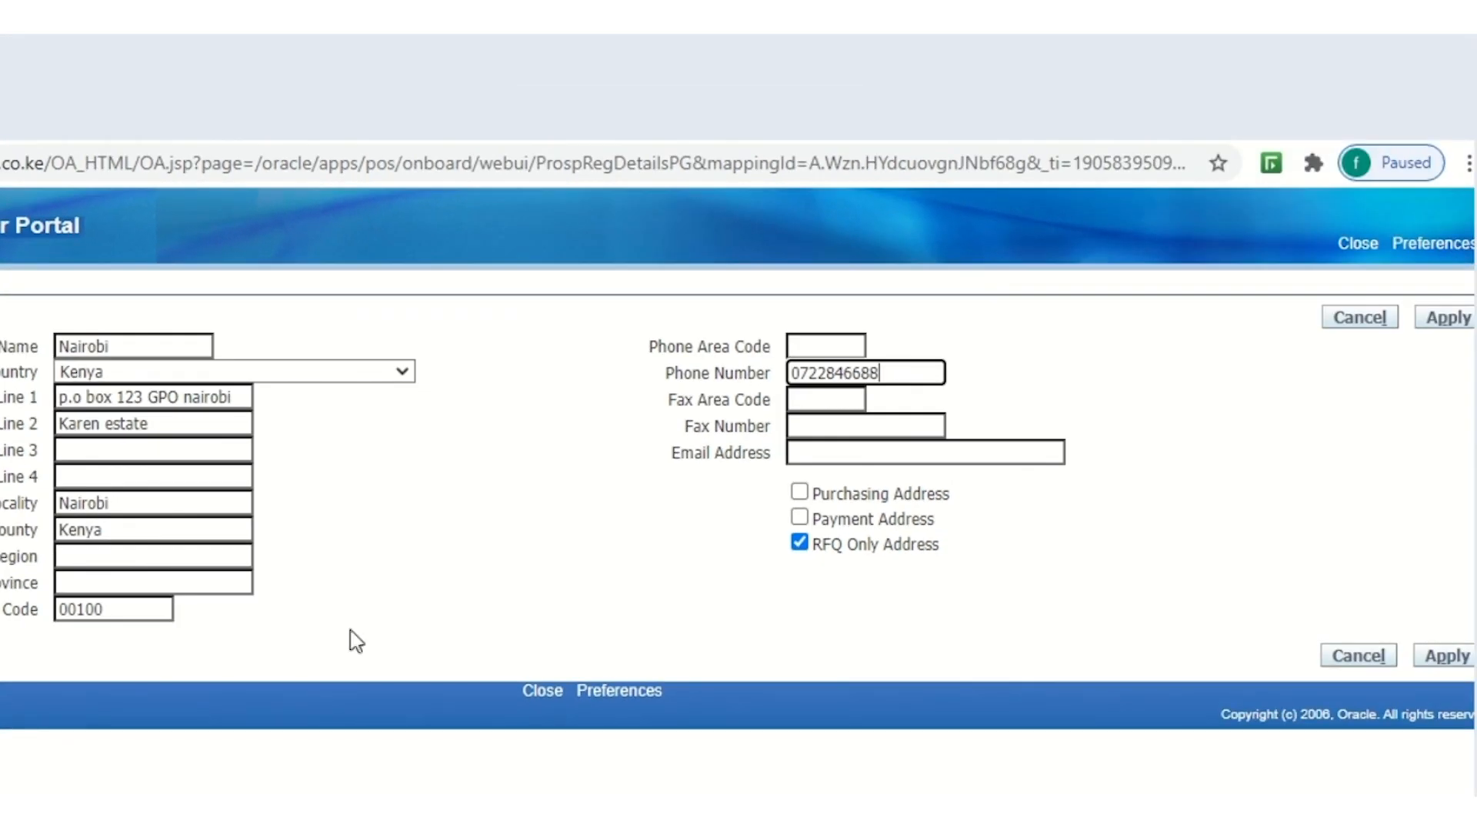
pyautogui.click(1445, 656)
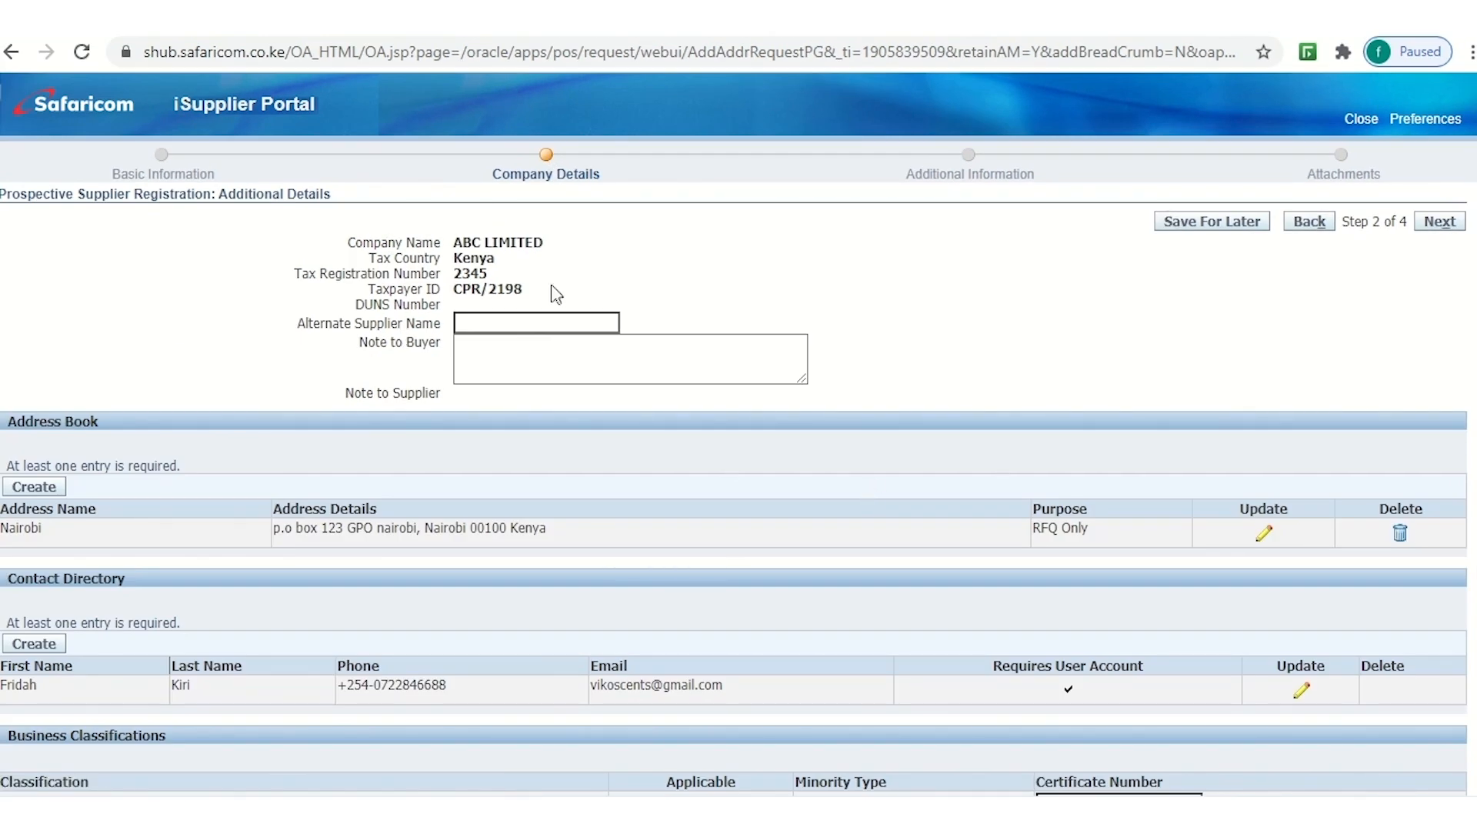
# Scroll down the Company Details page to the SOLE TRADER row under Business Classifications
pyautogui.scroll(-4, 549, 296)
pyautogui.scroll(4, 567, 245)
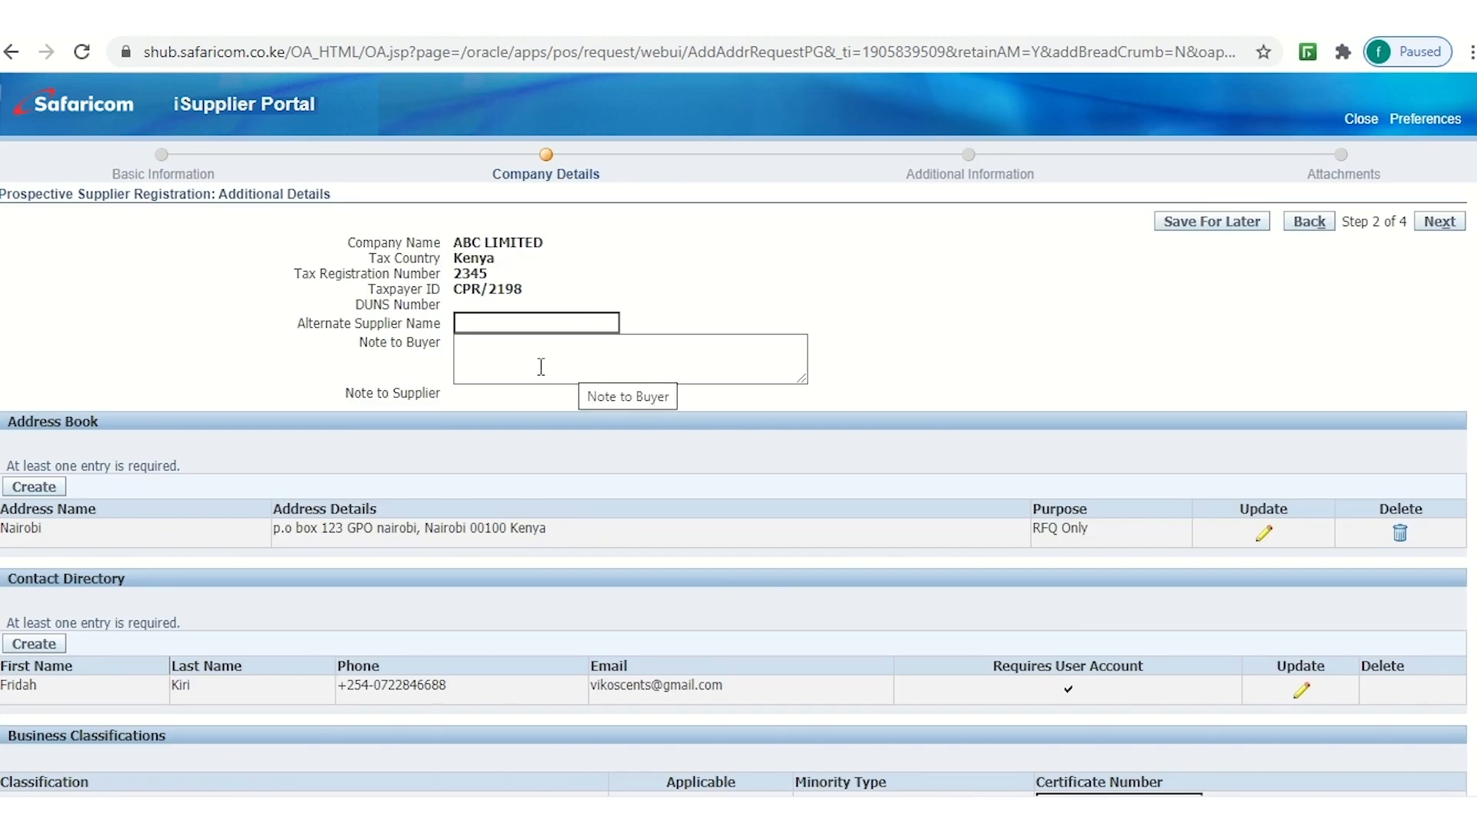
pyautogui.scroll(-3, 611, 380)
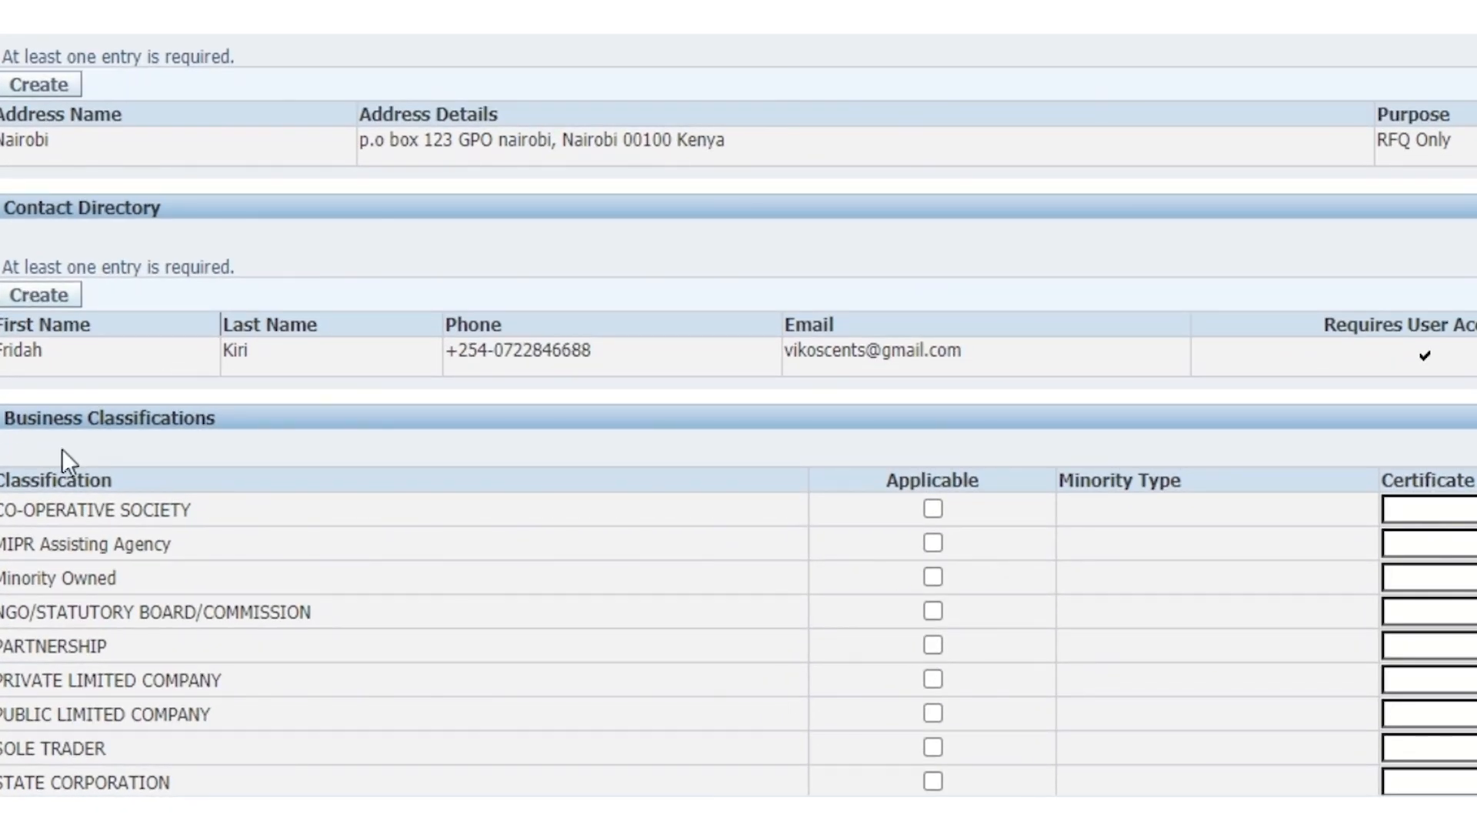
pyautogui.scroll(-2, 110, 446)
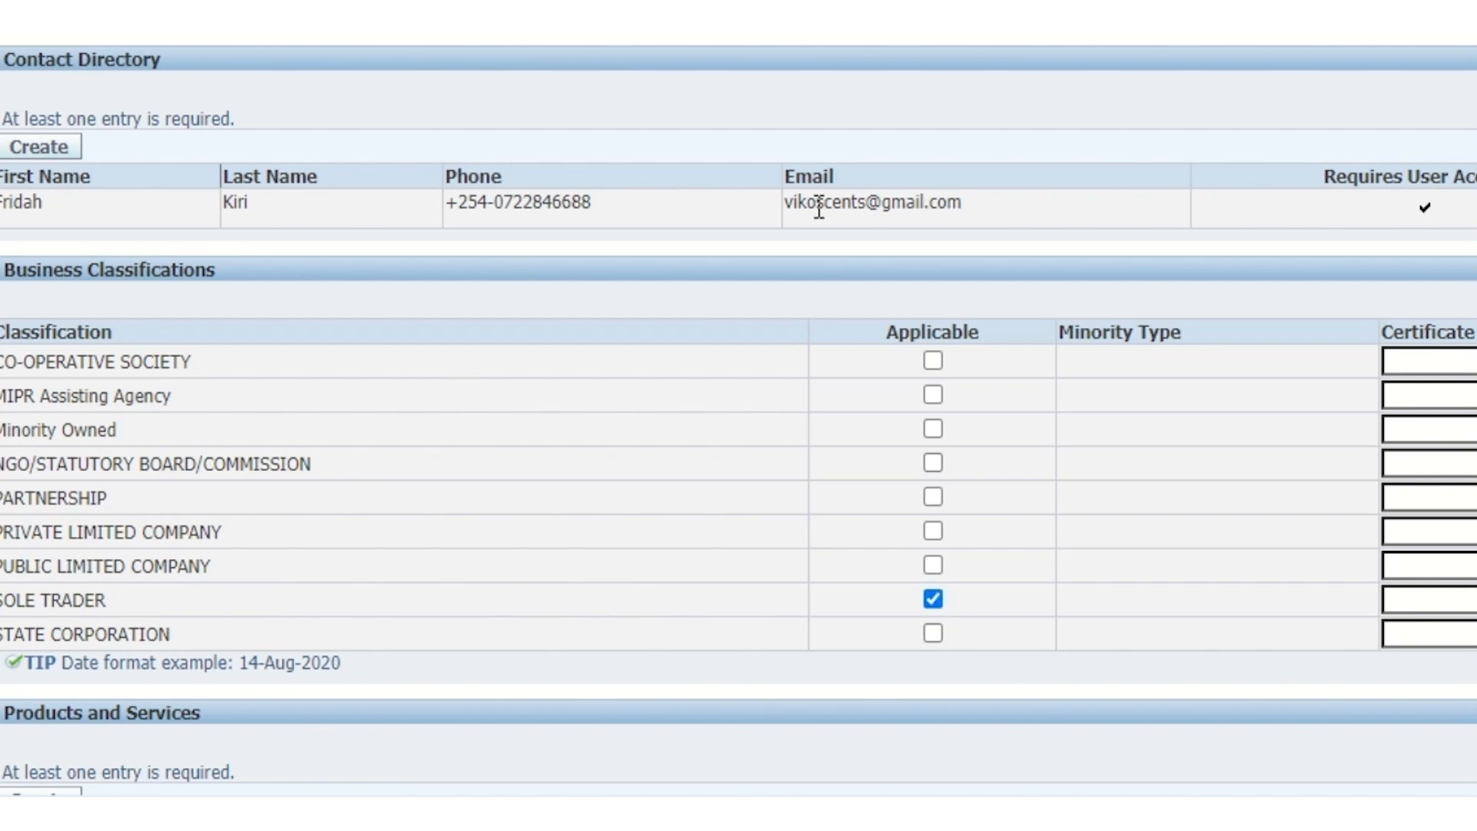
pyautogui.scroll(-3, 801, 207)
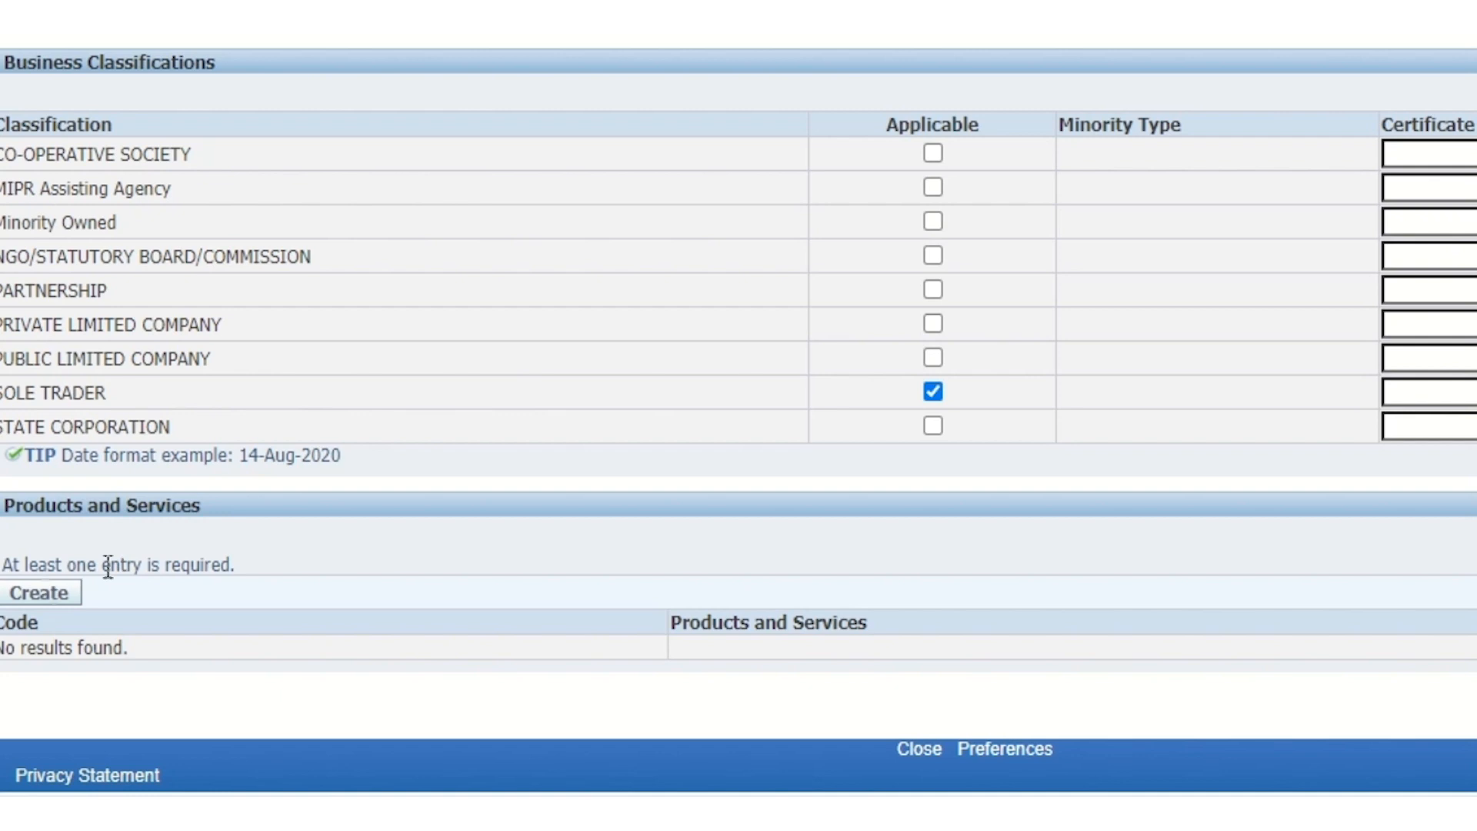
# Create a Products and Services entry with CONSULTANCY under CORPORATE SERVICES ticked applicable
pyautogui.click(39, 594)
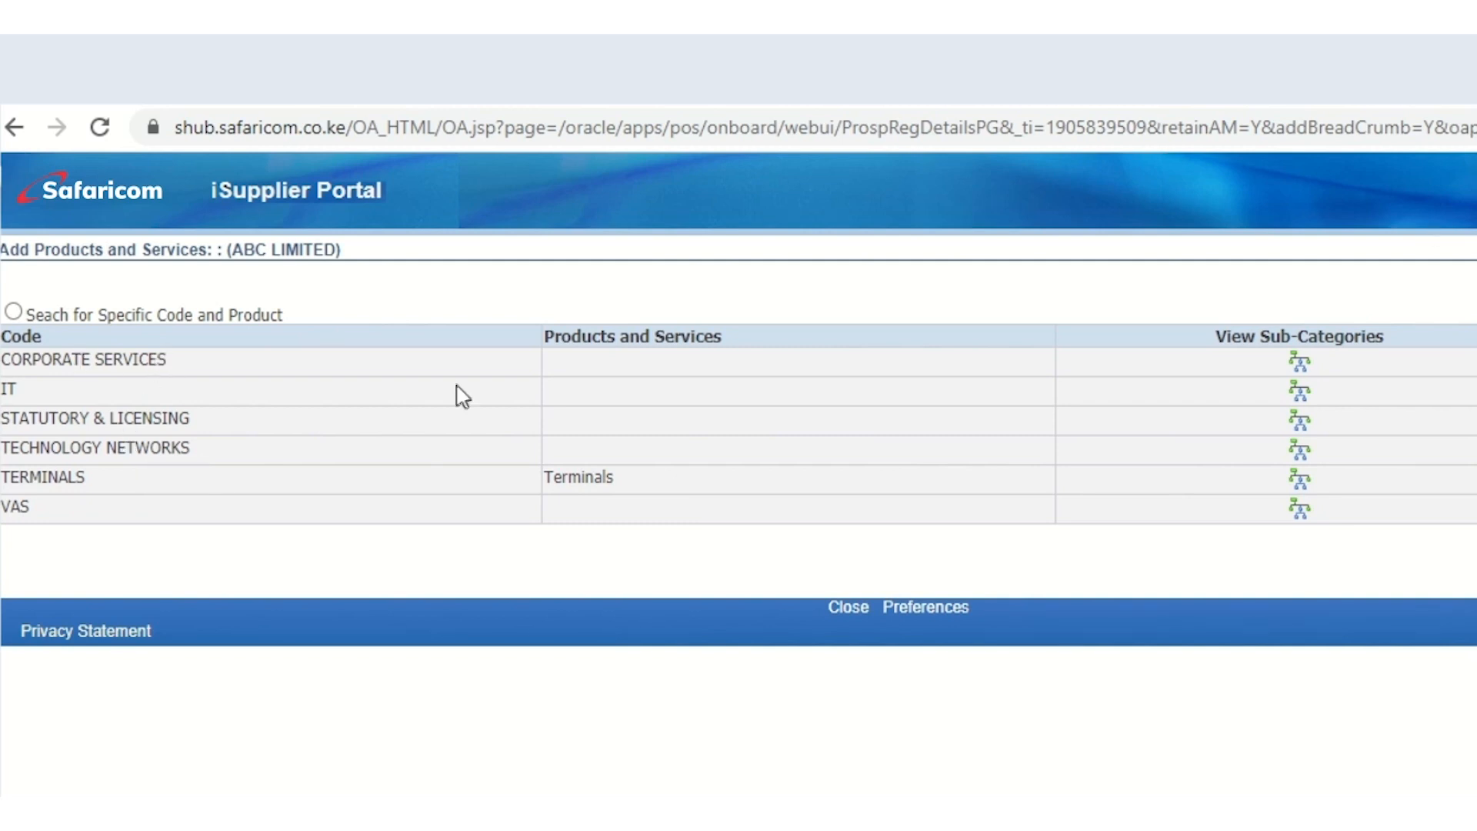
pyautogui.click(1299, 364)
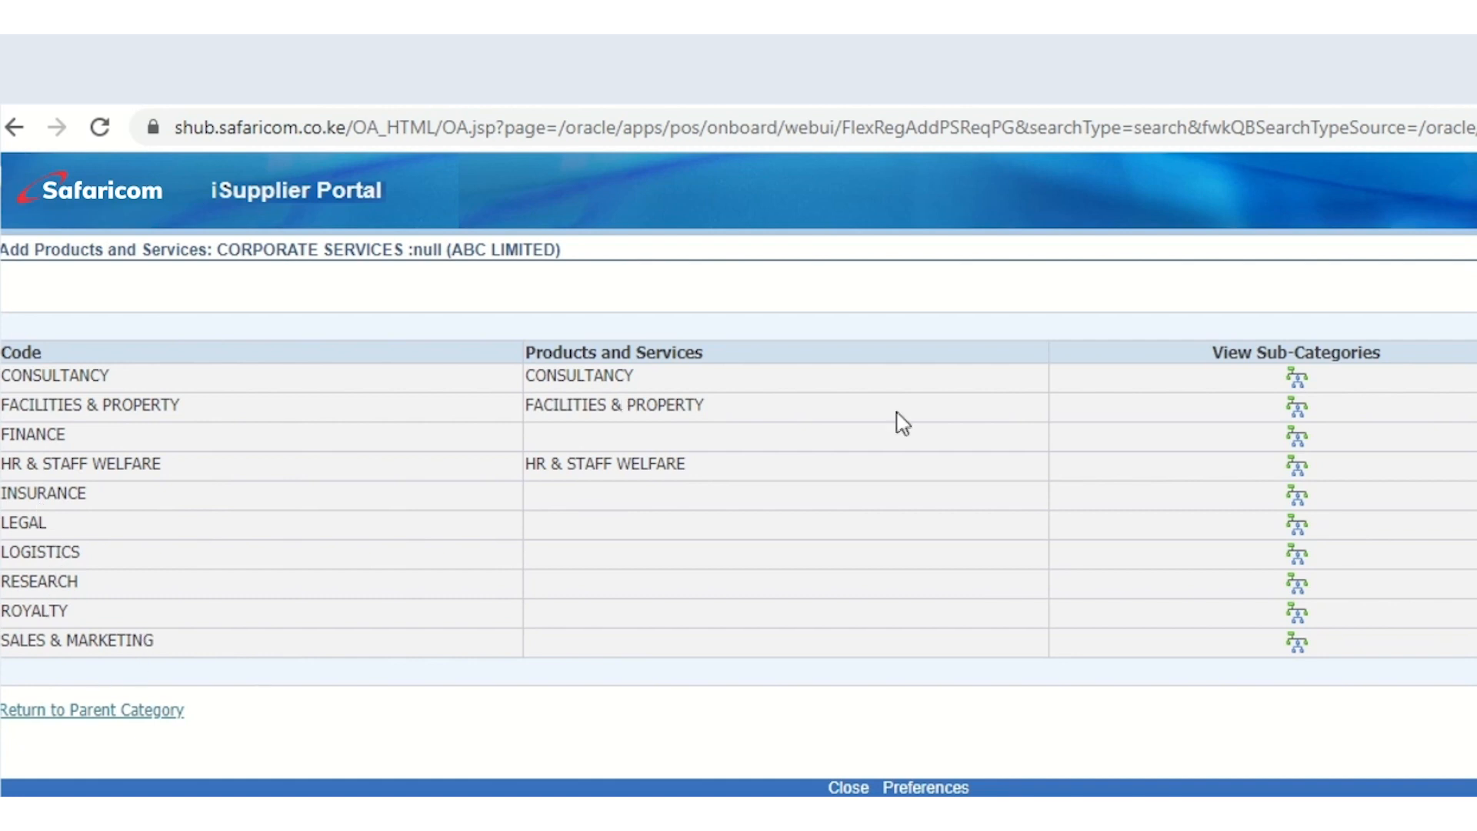
pyautogui.click(1356, 380)
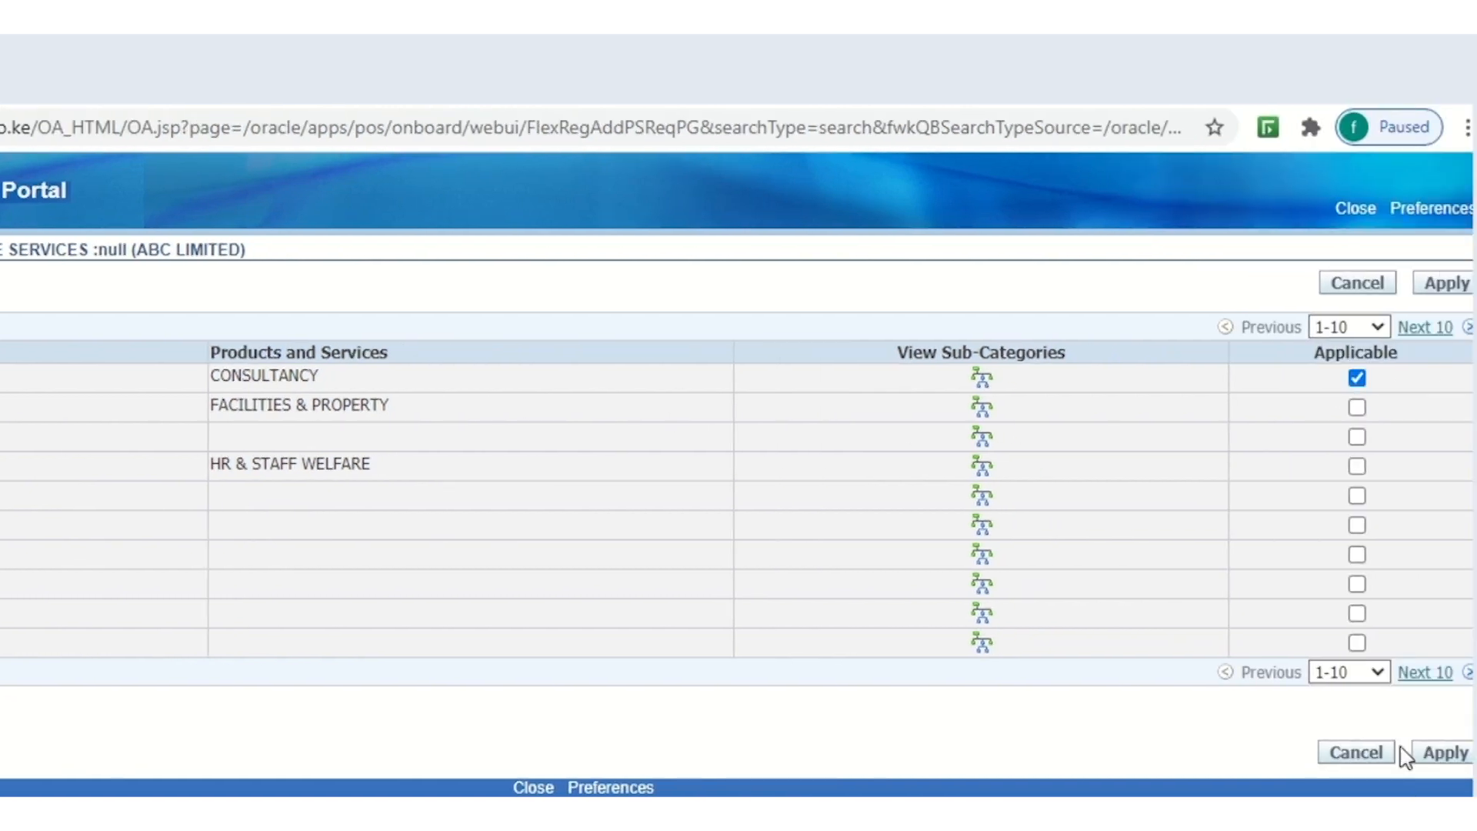
pyautogui.click(1443, 758)
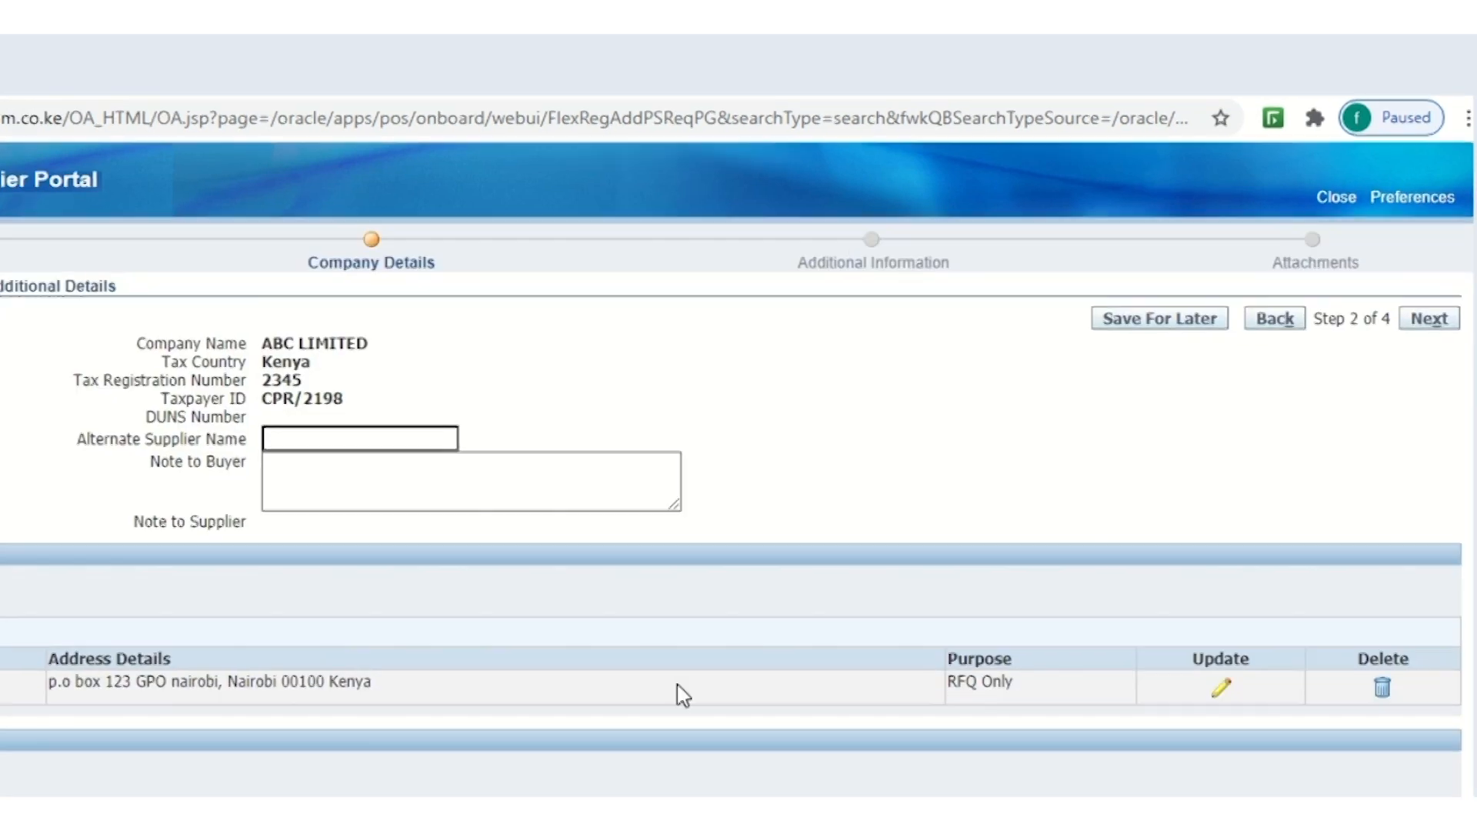
# Check the Products and Services entry, then advance to step 3 of 4, Additional Information
pyautogui.scroll(-6, 495, 521)
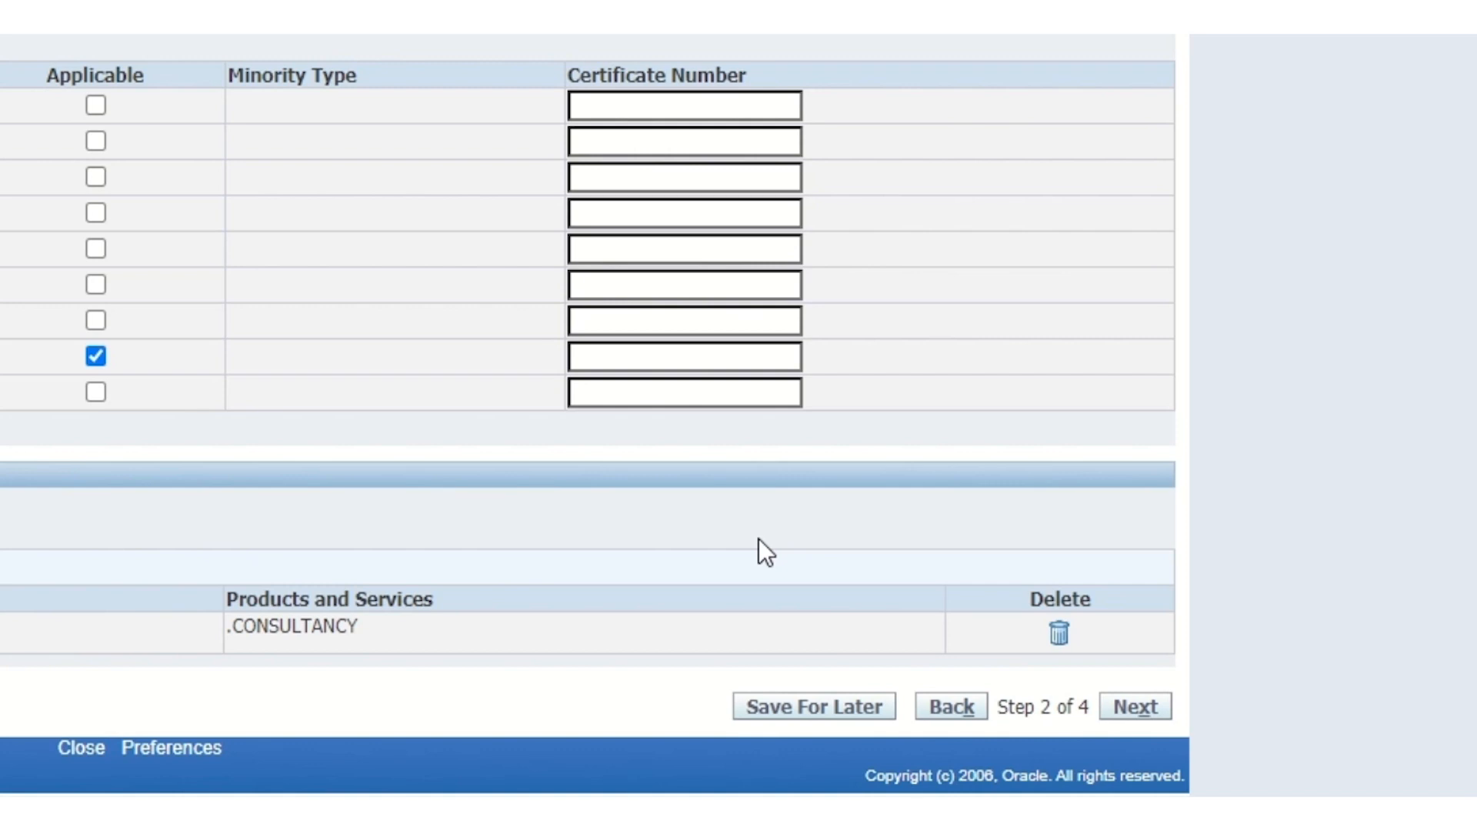
pyautogui.click(1134, 708)
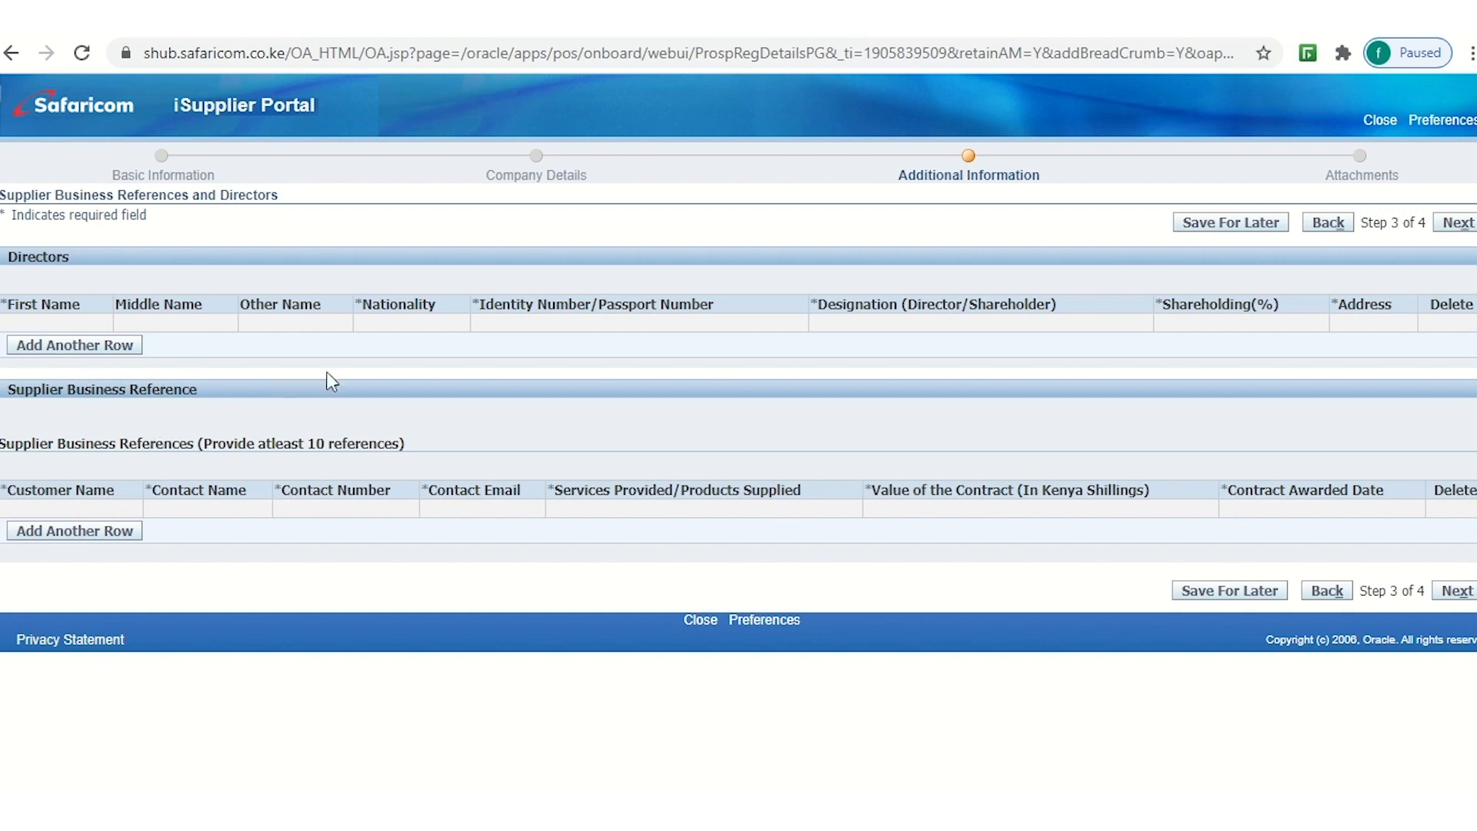
# Add a director row with the director's name, Kenyan nationality, ID number and designation Shareholder/Director
pyautogui.click(49, 346)
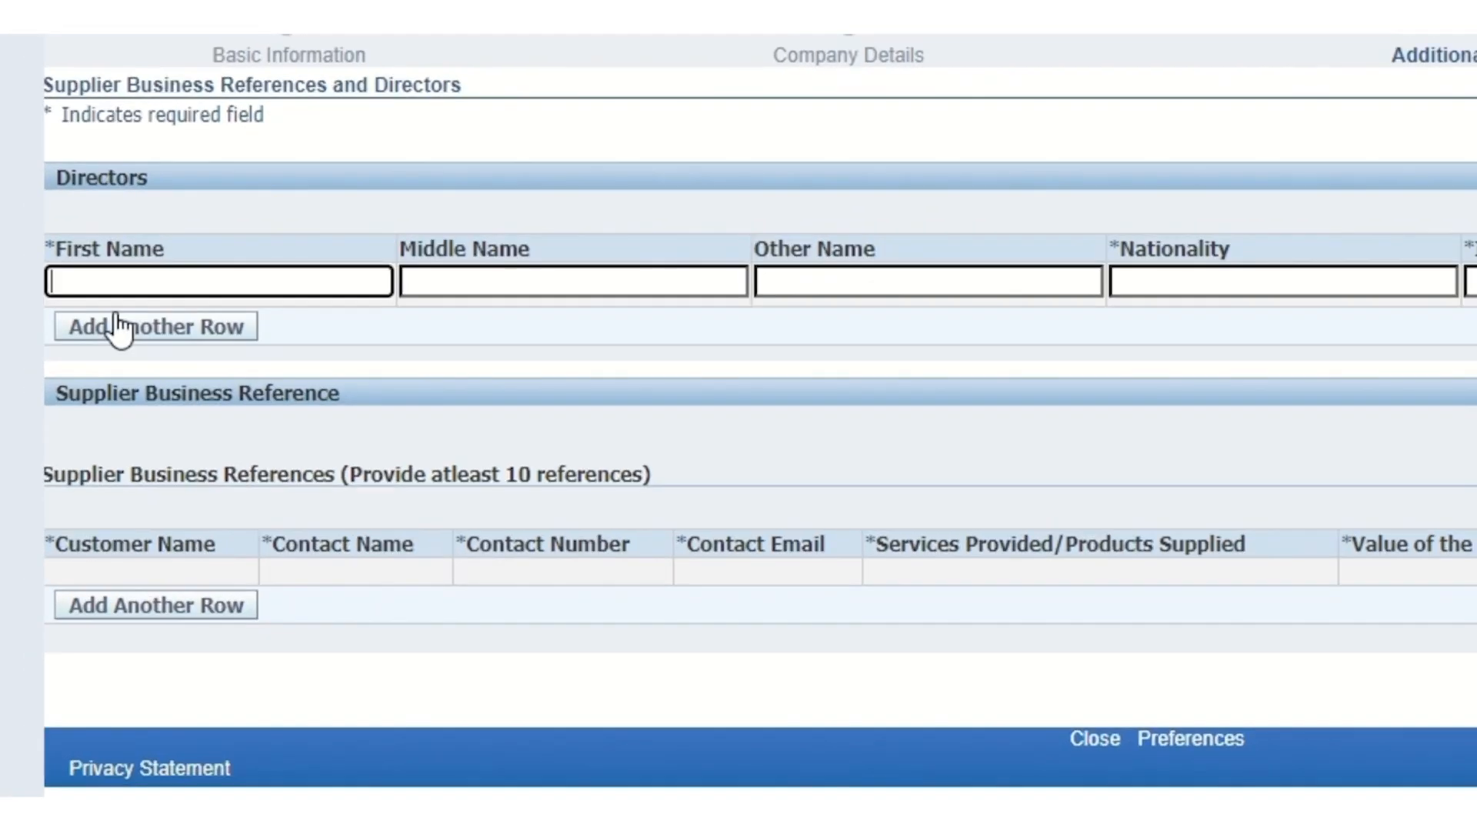
pyautogui.click(795, 285)
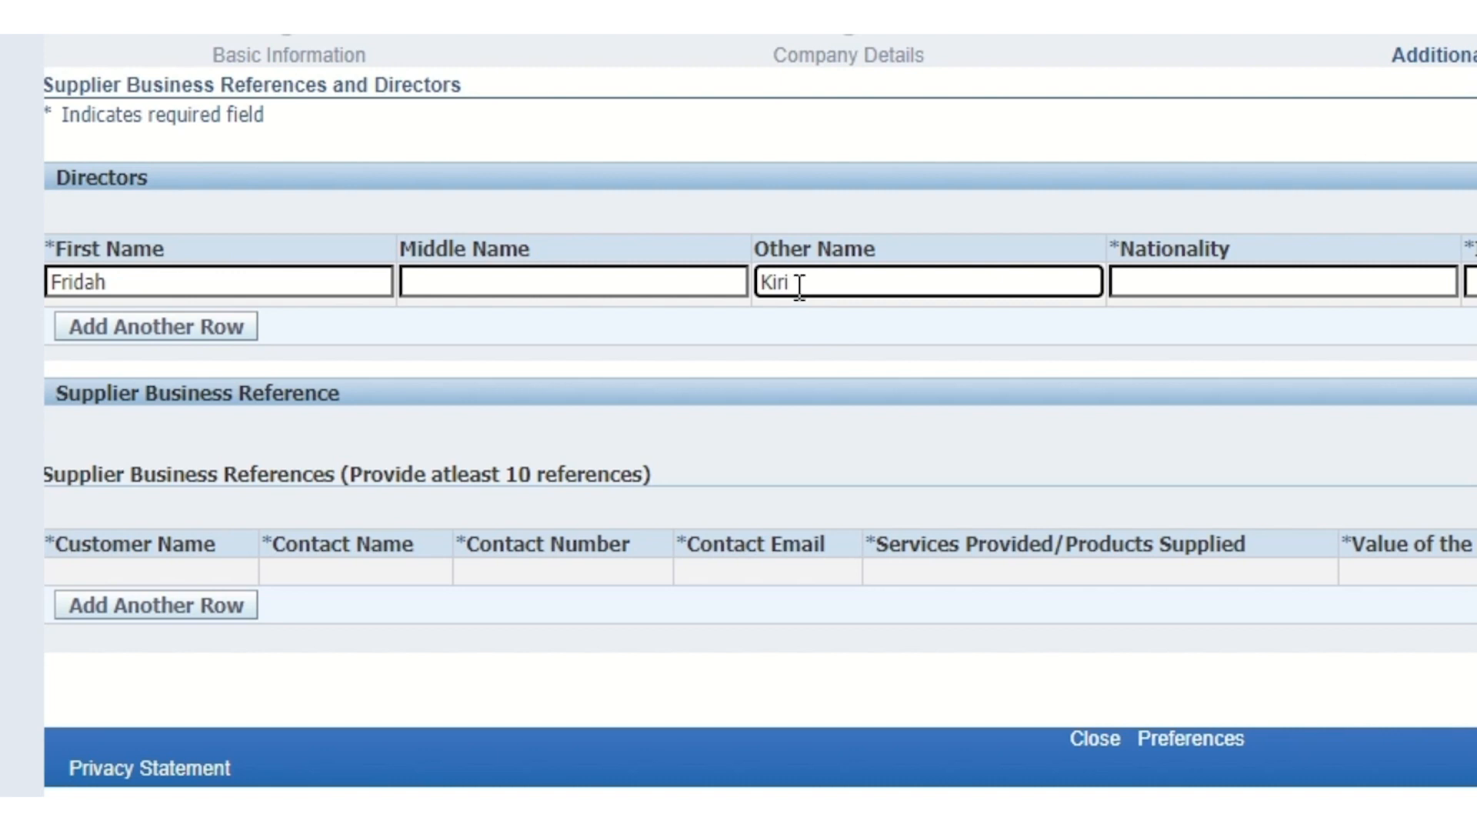
pyautogui.click(1128, 282)
pyautogui.write('Kenyan')
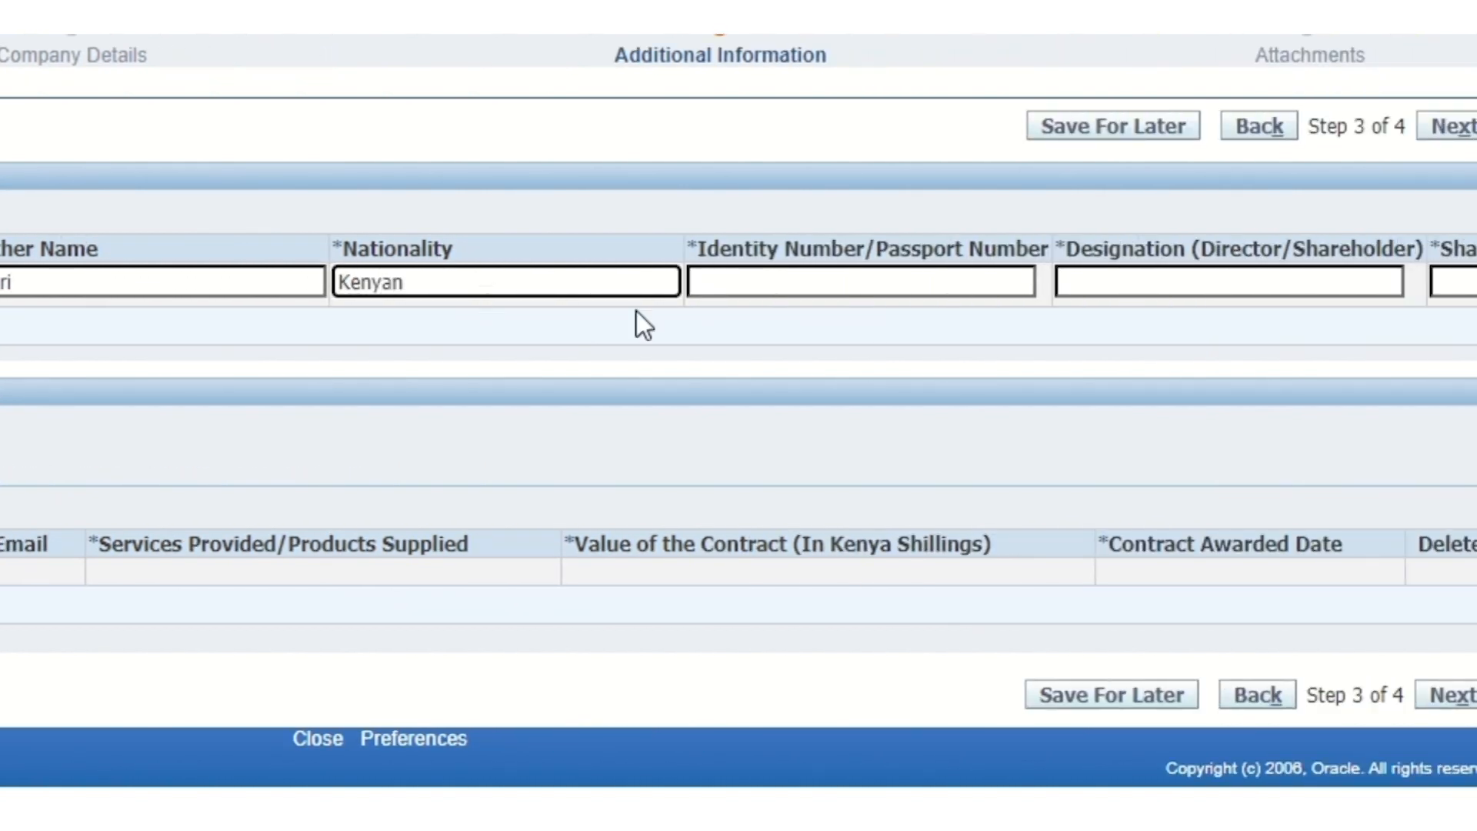
pyautogui.click(739, 282)
pyautogui.write('123')
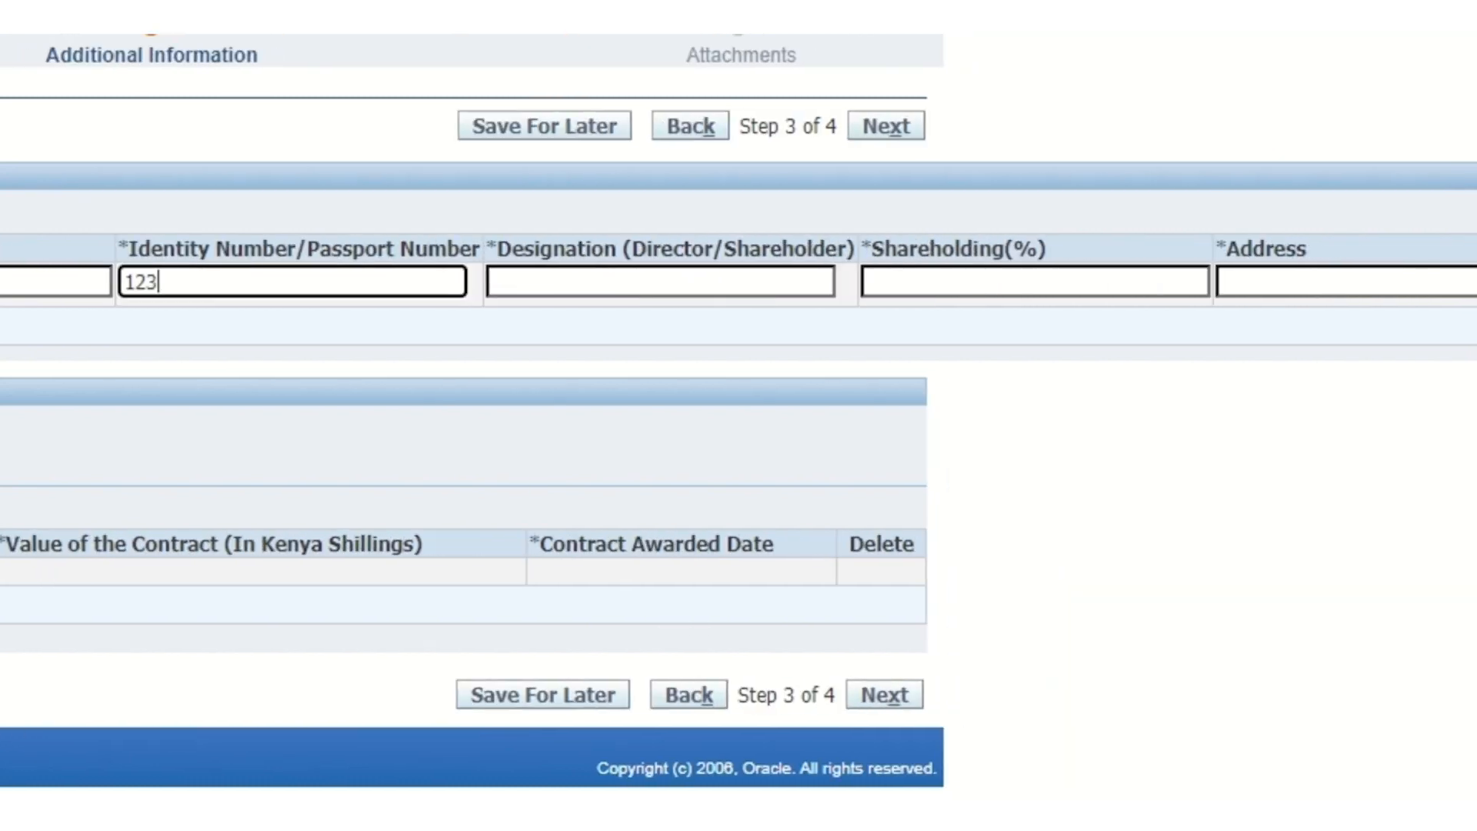
pyautogui.click(1100, 283)
pyautogui.write('S')
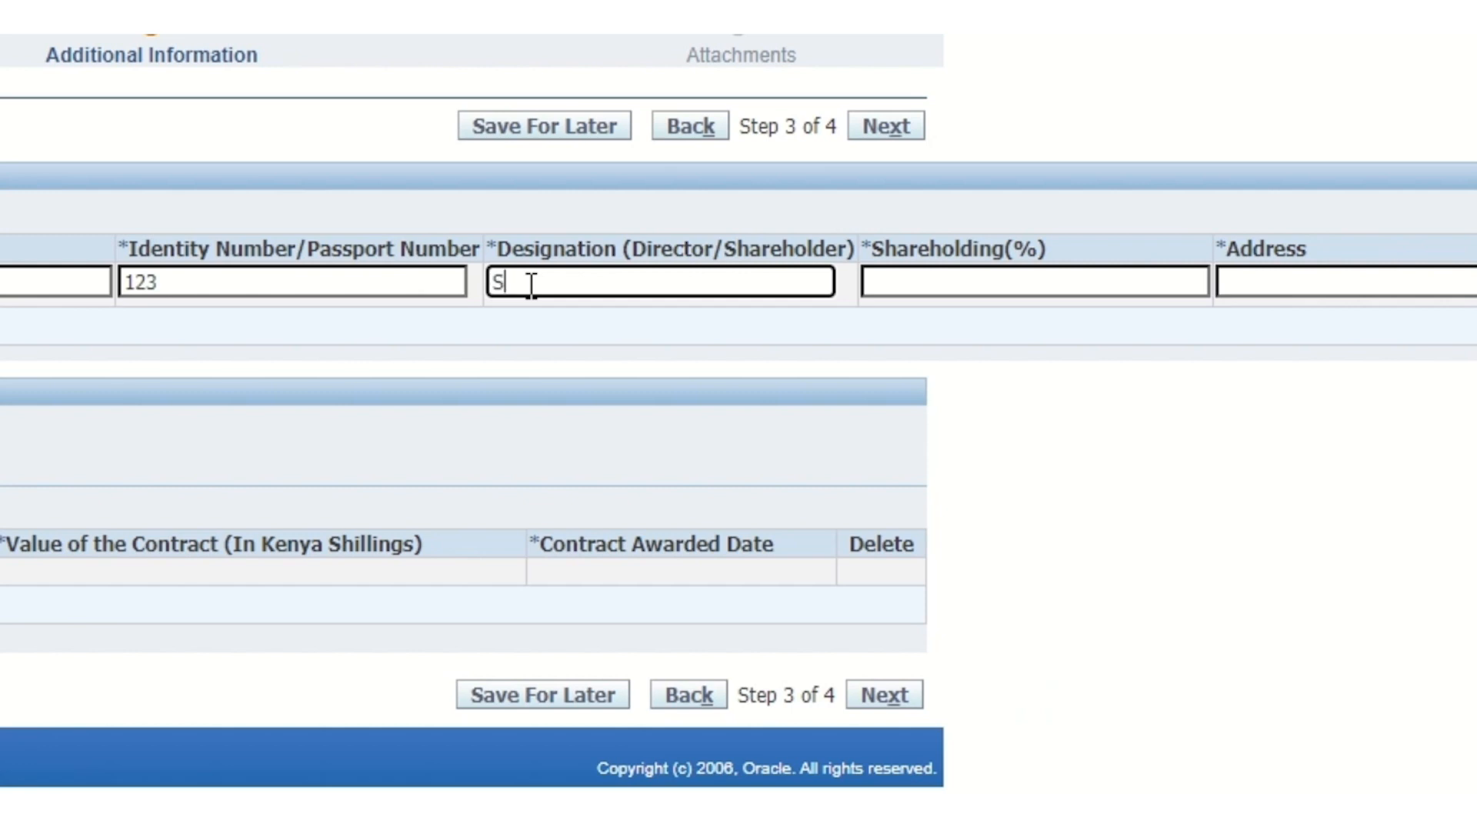
pyautogui.write('hareholder/Director')
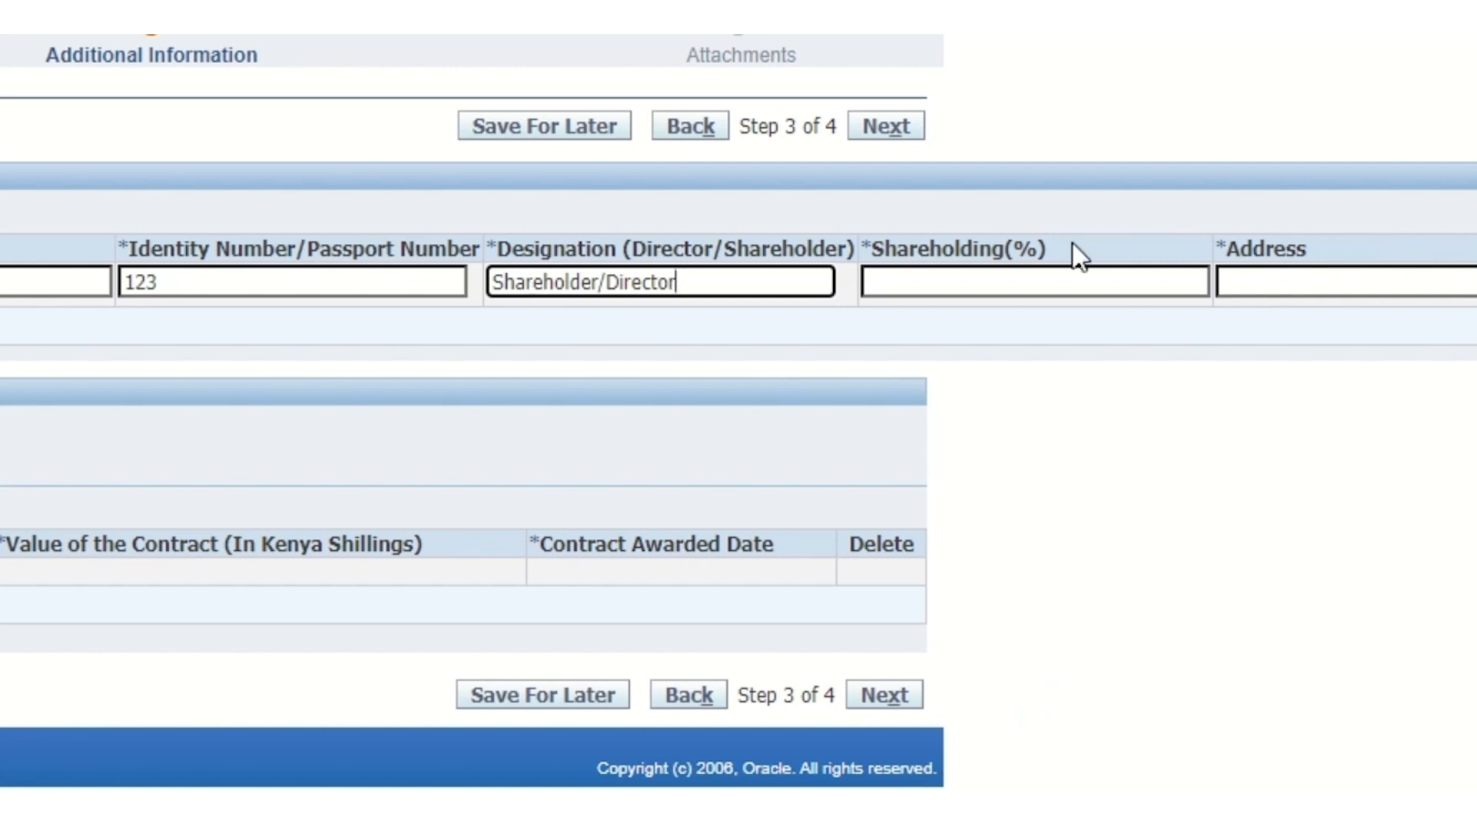
# Set the director's shareholding to 100 and enter their postal address
pyautogui.click(920, 286)
pyautogui.write('100')
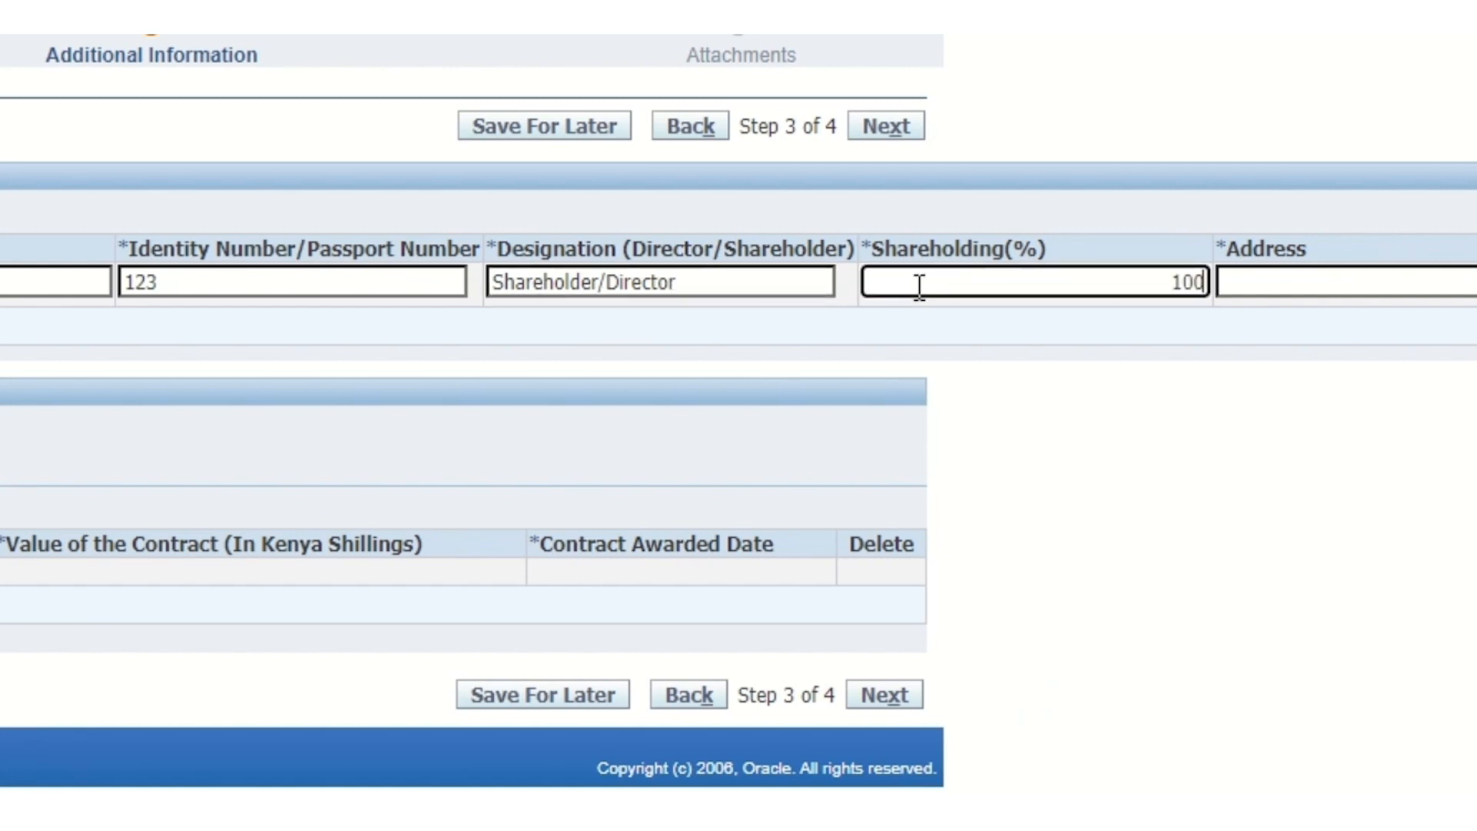
pyautogui.click(1118, 280)
pyautogui.write('P.o ')
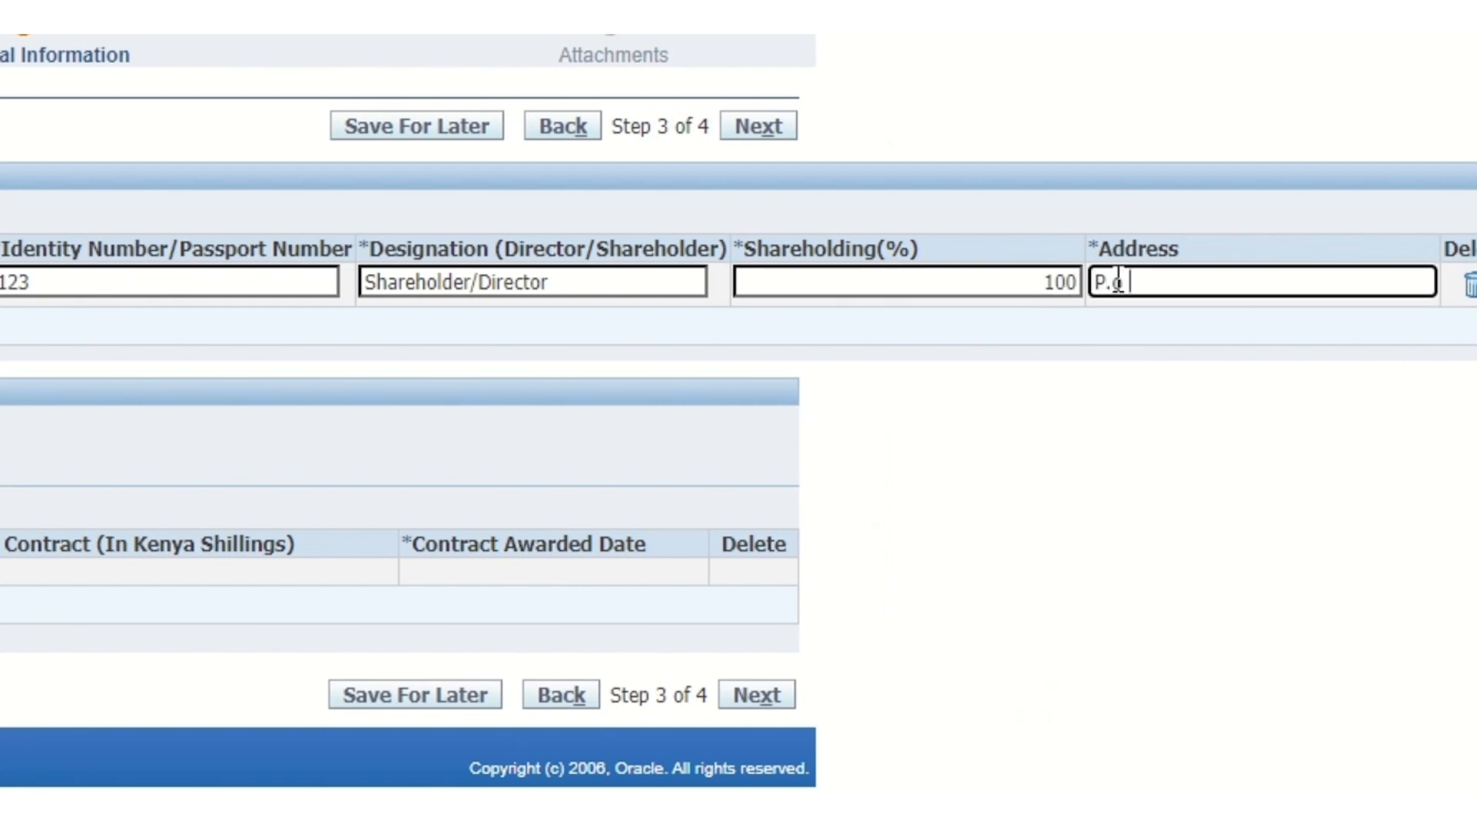
pyautogui.write('box 122')
pyautogui.press('BackSpace')
pyautogui.write('3 GPP')
pyautogui.press('BackSpace')
pyautogui.write('O Nai')
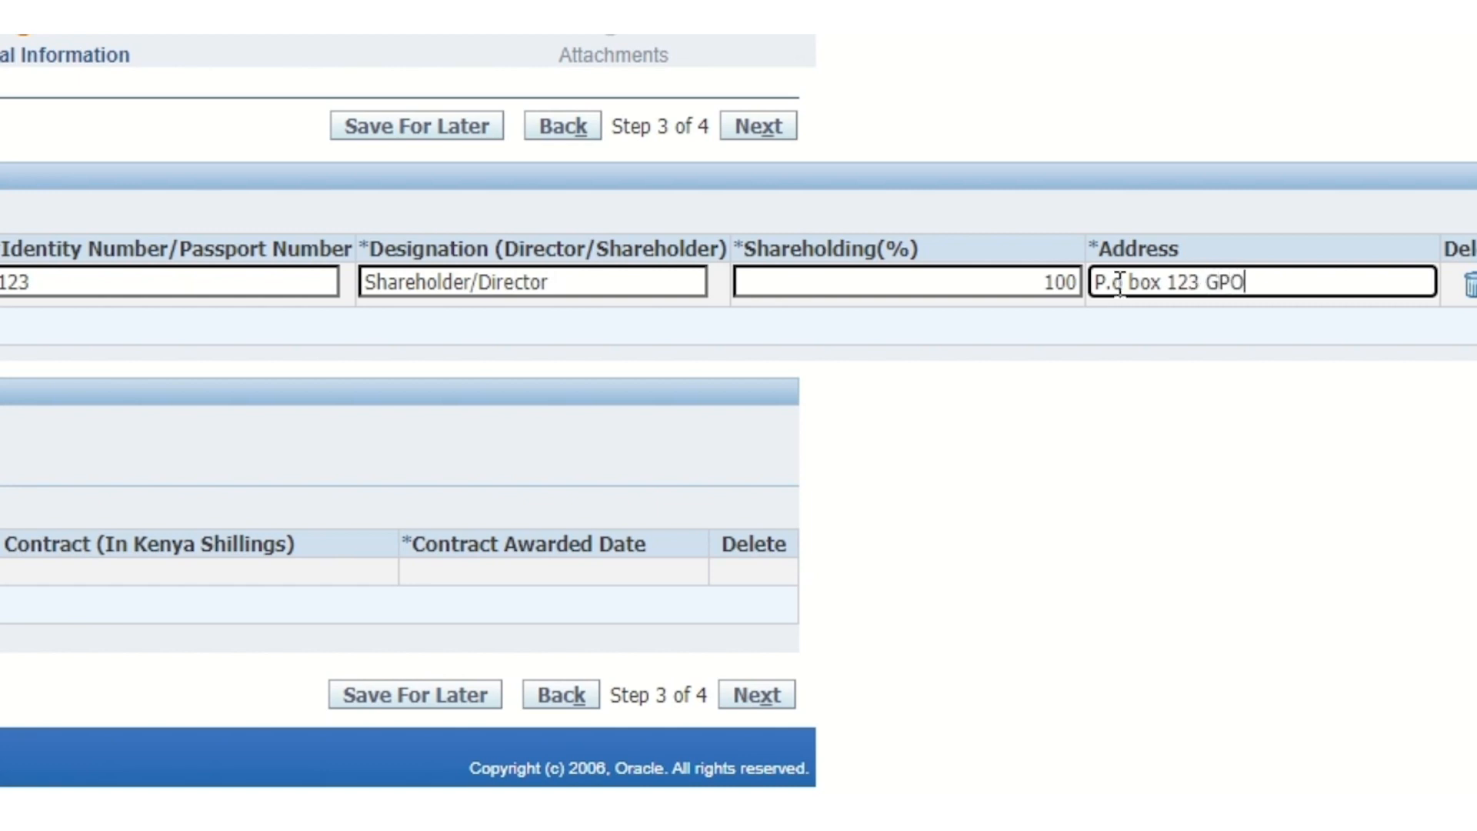
pyautogui.write('robi')
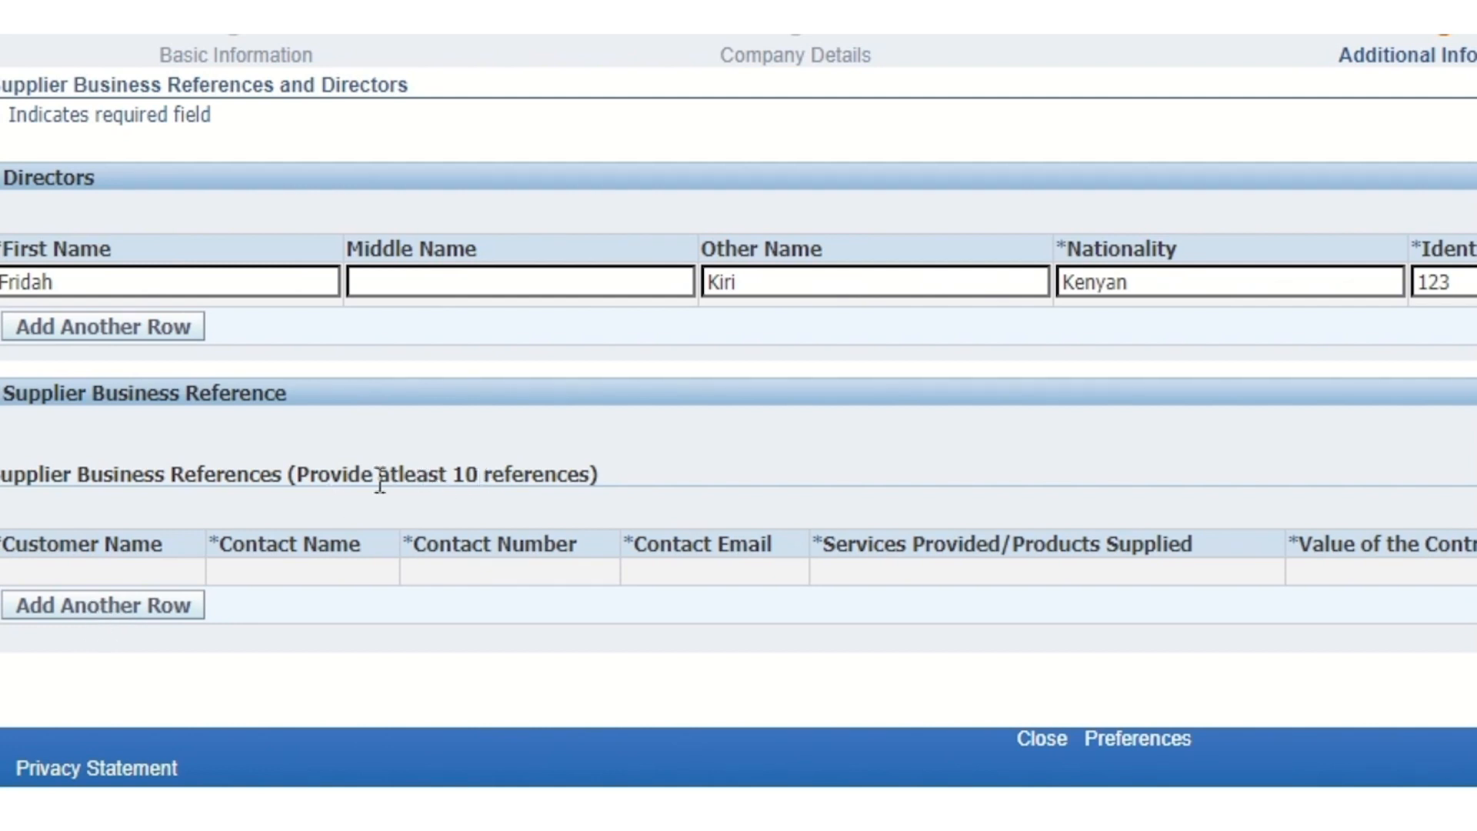
# Add the KPLC reference with contact details, consultancy services, value 200000 and award date
pyautogui.click(77, 613)
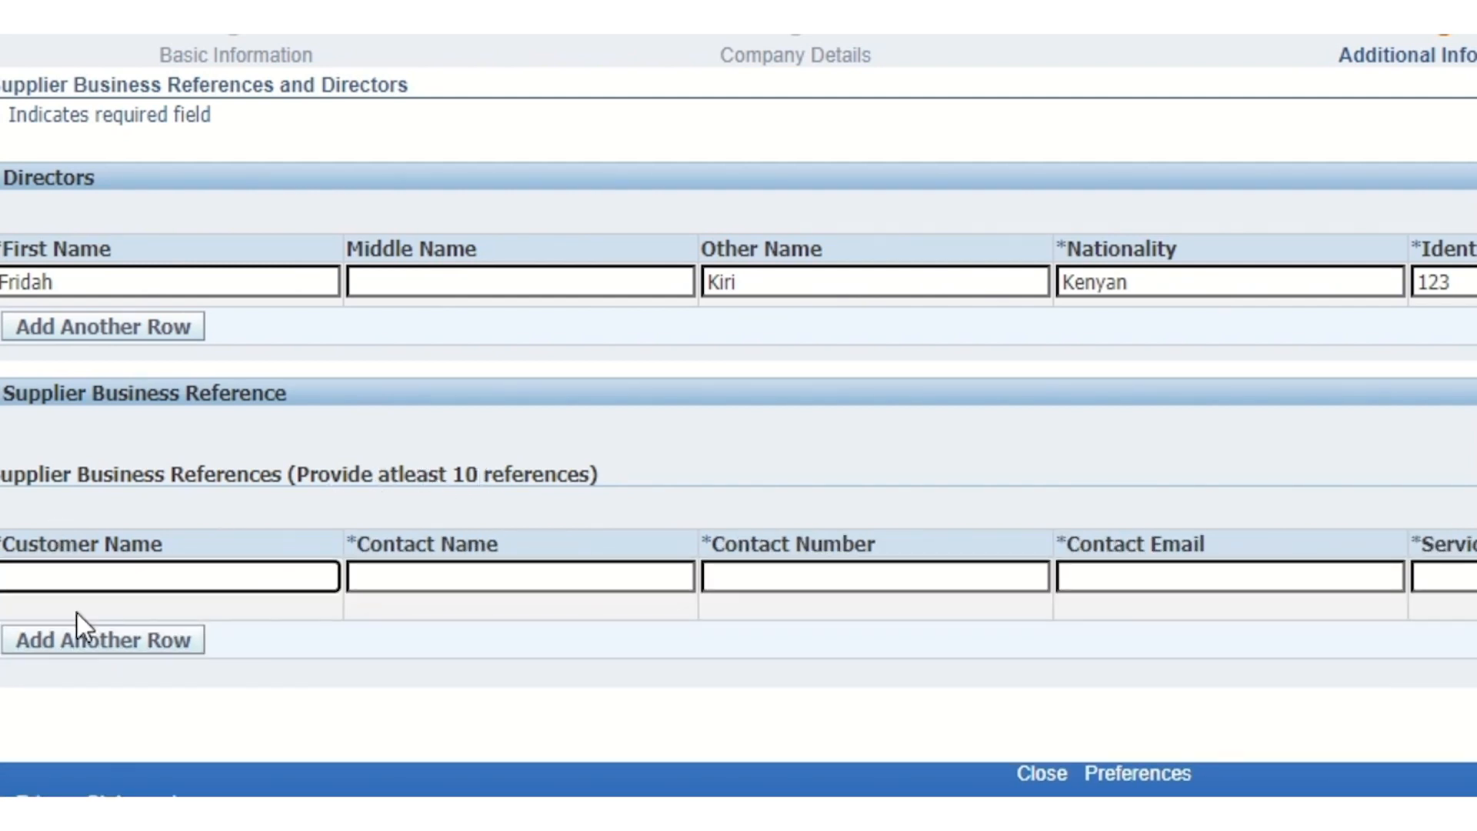
pyautogui.click(33, 571)
pyautogui.write('KPLC')
pyautogui.click(380, 579)
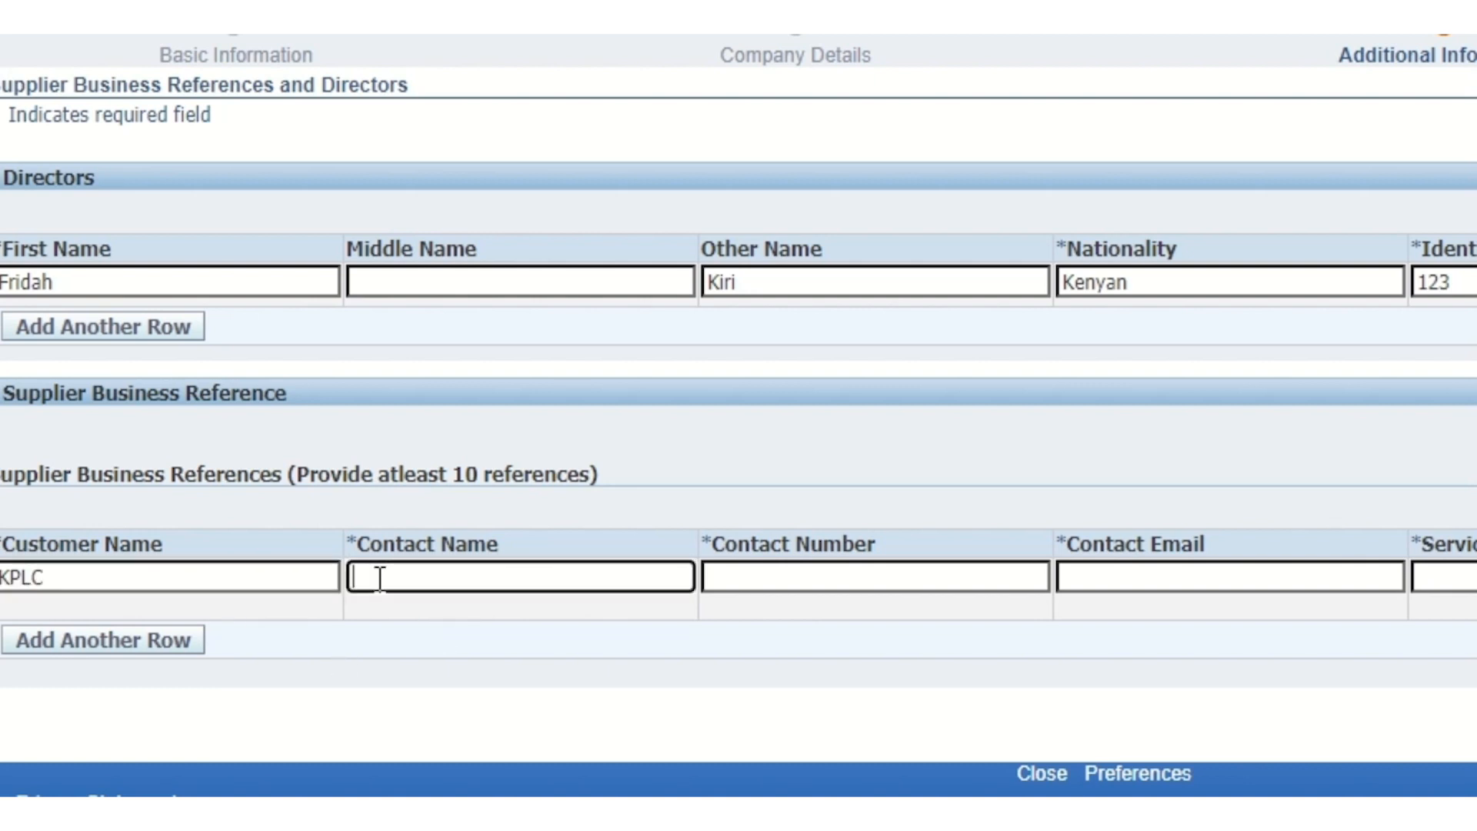
pyautogui.write('Jane')
pyautogui.click(733, 577)
pyautogui.click(1082, 573)
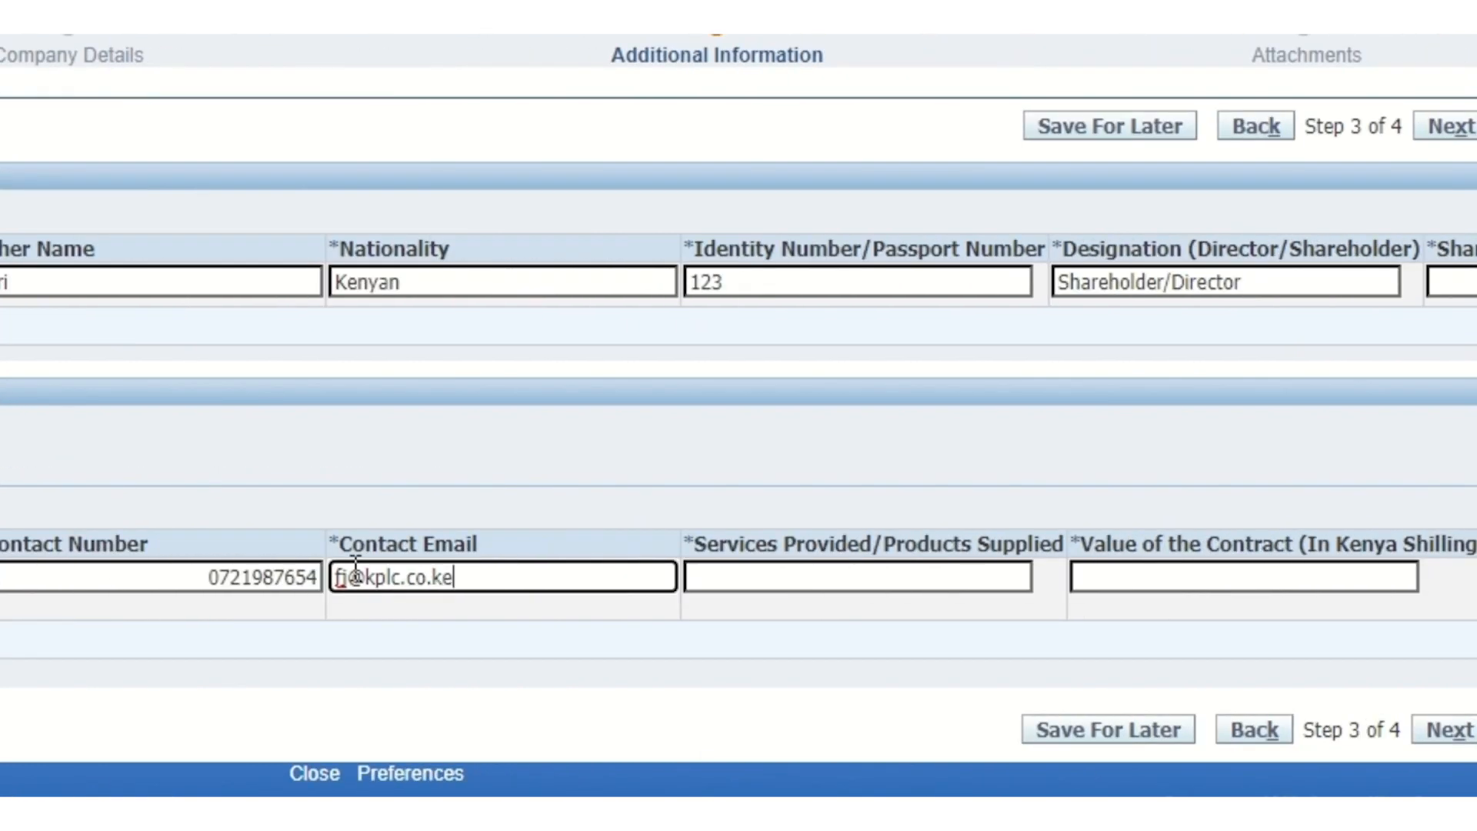
pyautogui.click(1456, 579)
pyautogui.write('conaultancy')
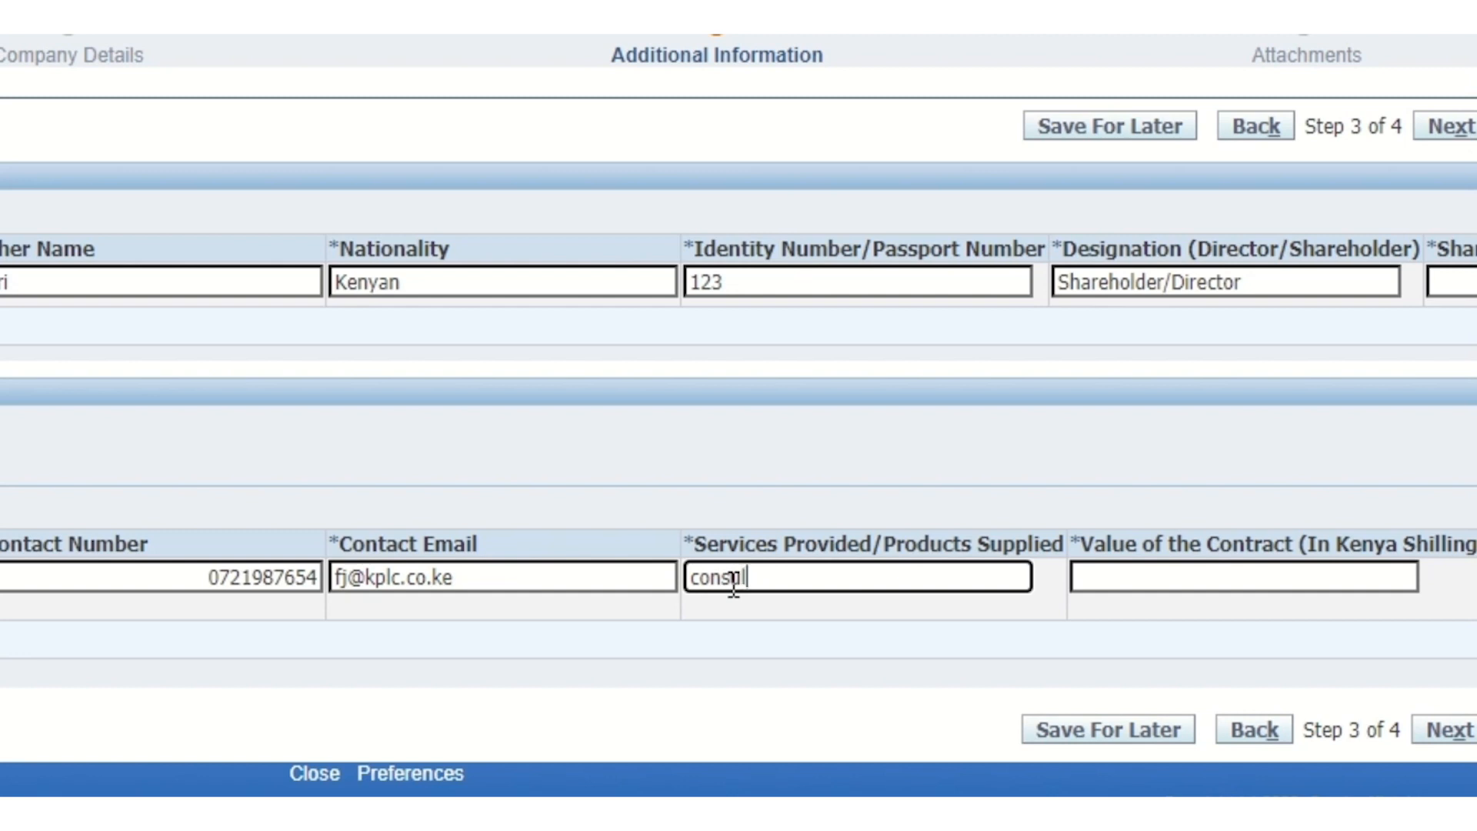
pyautogui.click(1121, 590)
pyautogui.write('200000')
pyautogui.click(1031, 597)
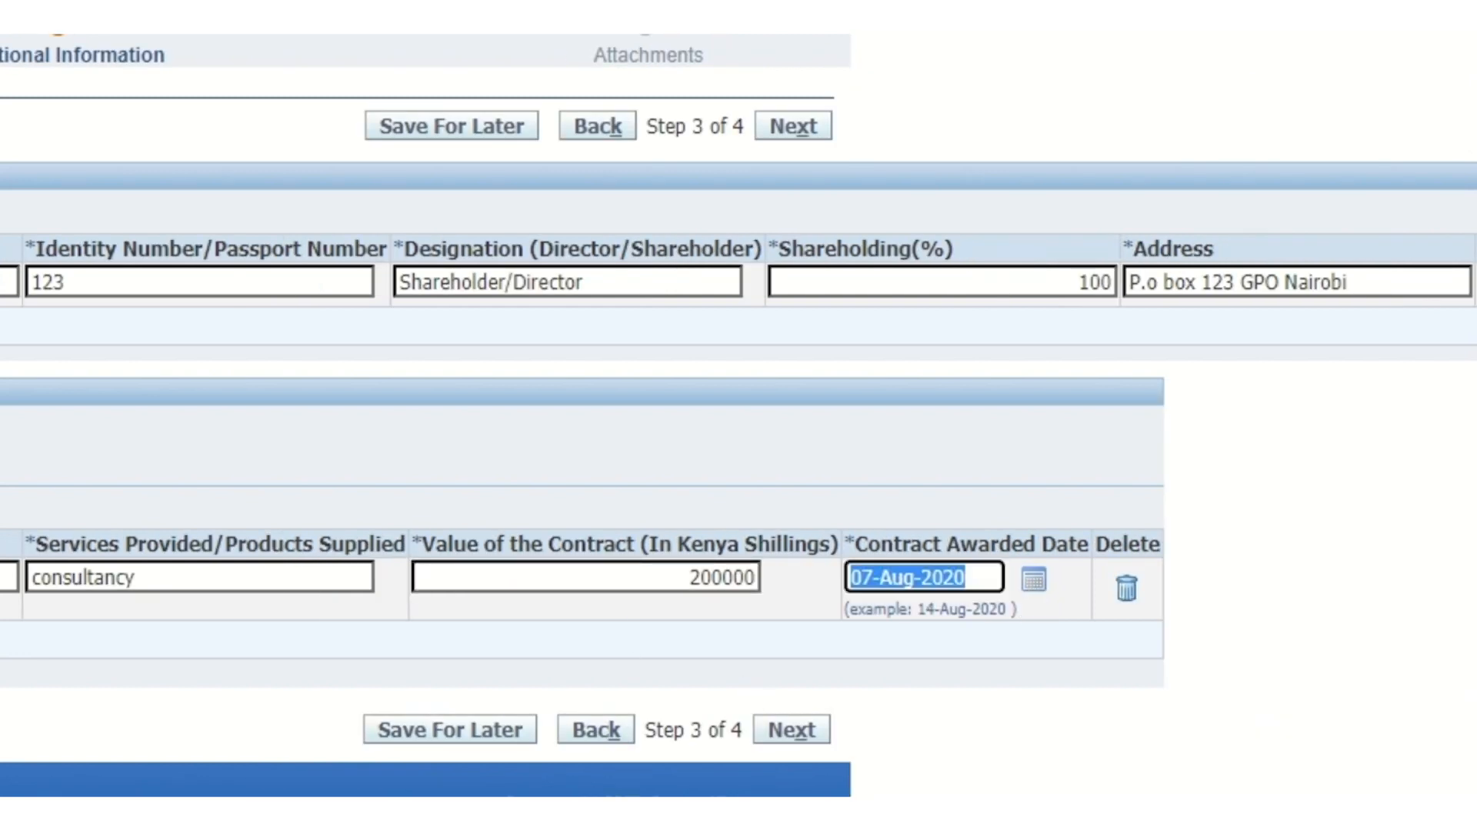
# Add the uon reference with contact details, copied consultancy services, value 3455 and award date
pyautogui.click(3, 643)
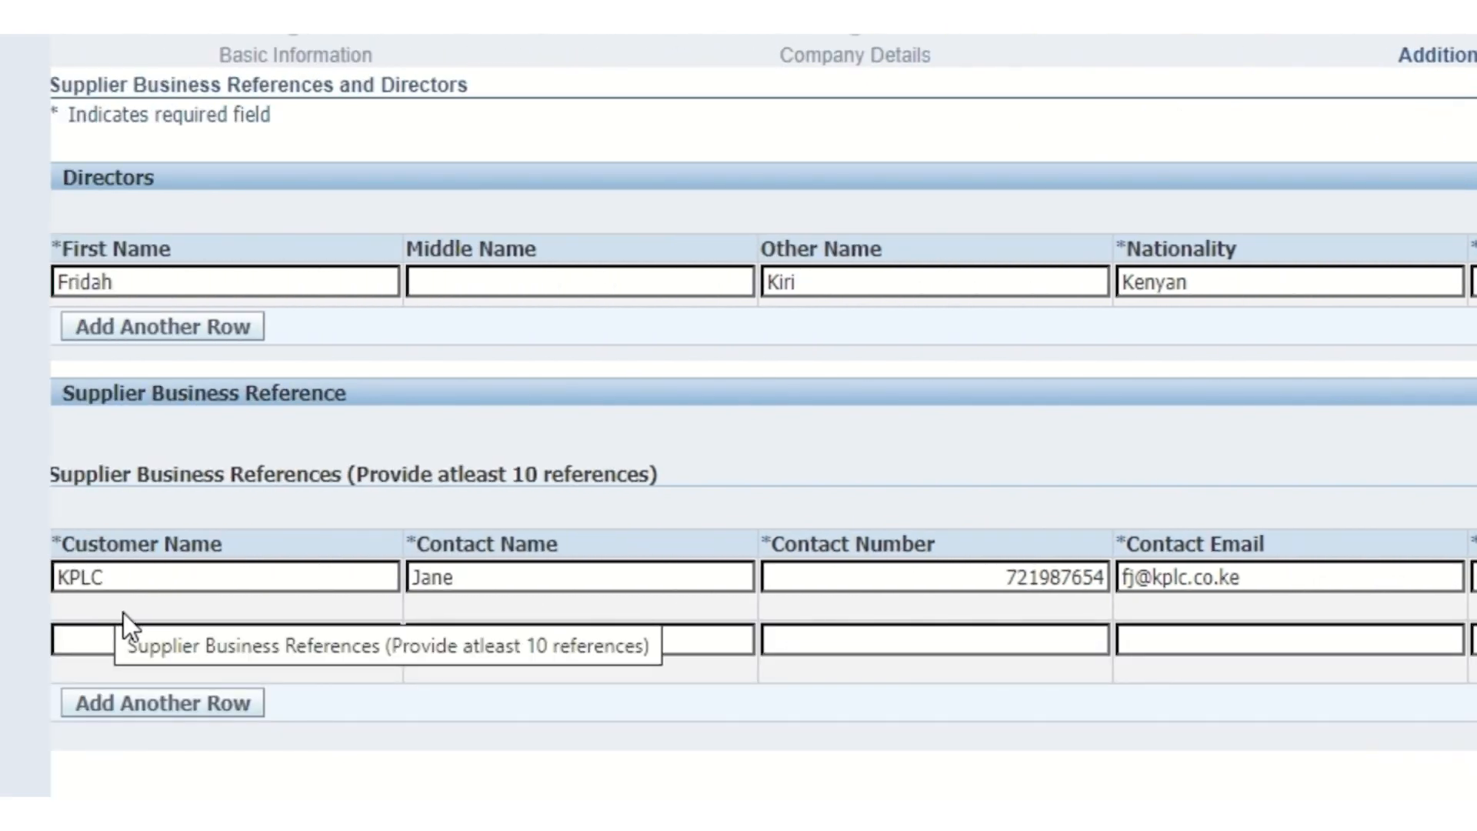
pyautogui.click(143, 629)
pyautogui.write('uon')
pyautogui.click(432, 638)
pyautogui.write('Mary')
pyautogui.click(938, 633)
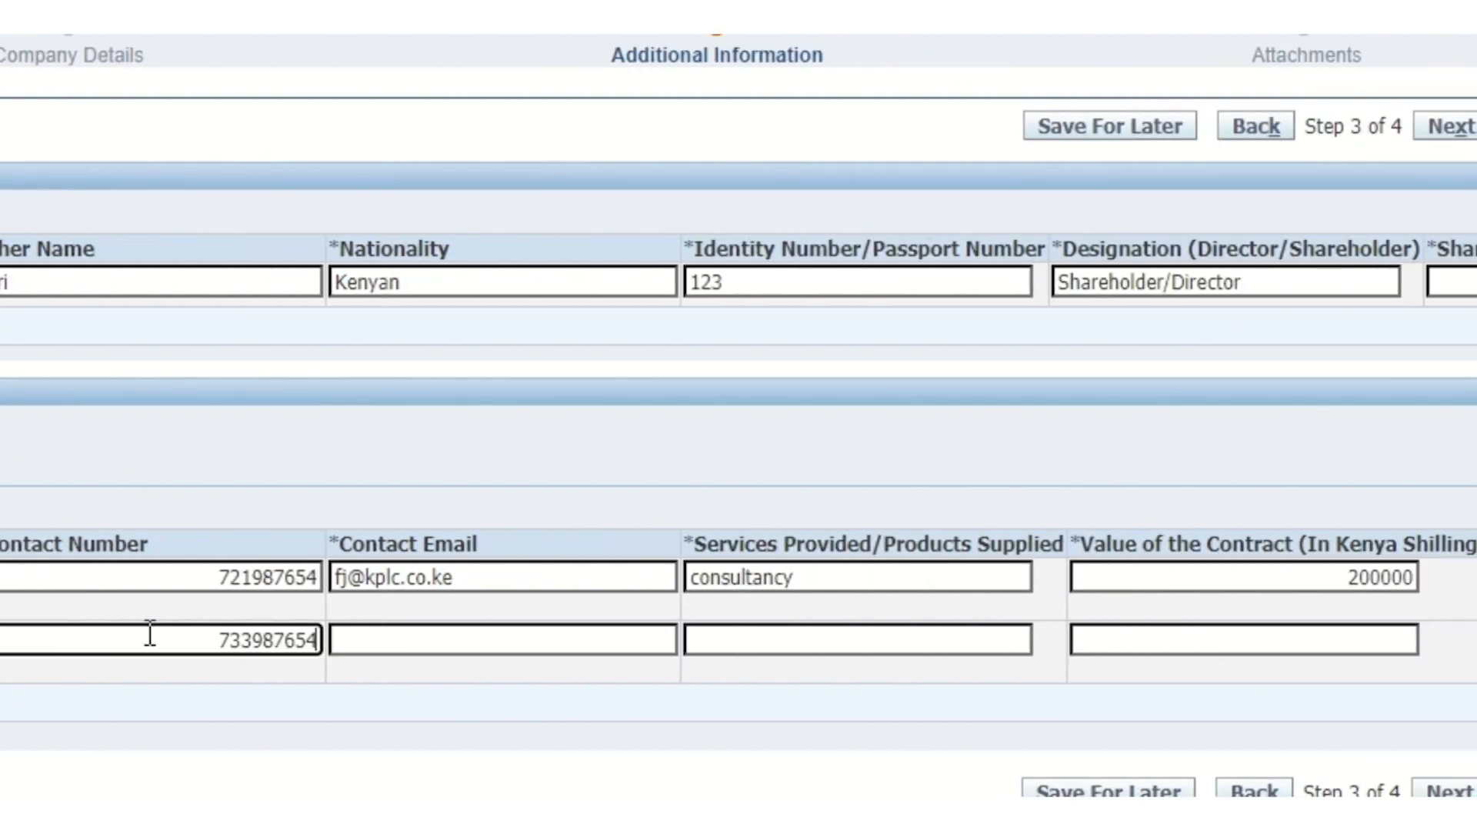
pyautogui.click(1176, 635)
pyautogui.write('g')
pyautogui.press('BackSpace')
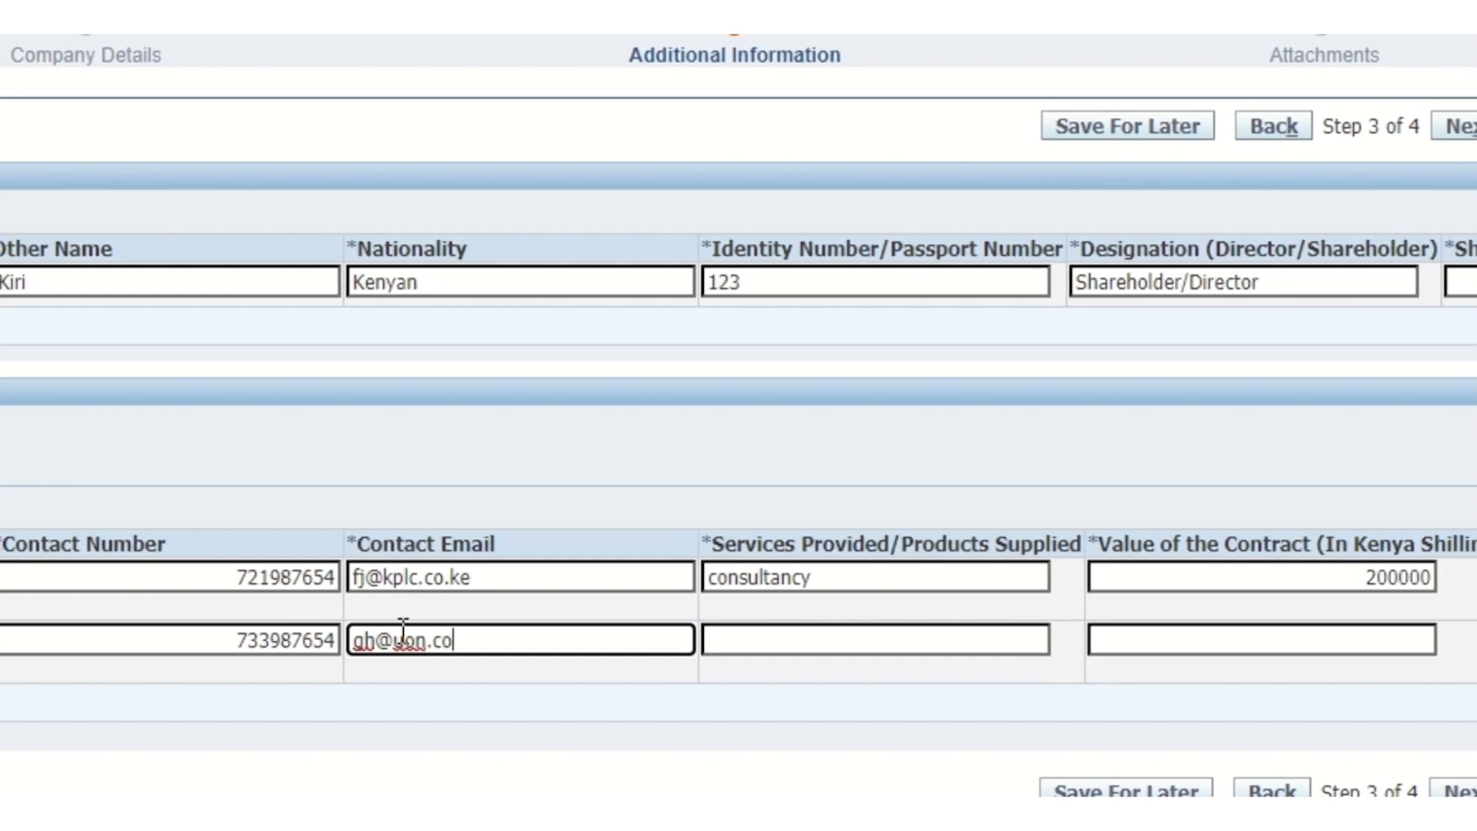
pyautogui.press('Tab')
pyautogui.hotkey('ctrl', 'c')
pyautogui.click(745, 639)
pyautogui.hotkey('ctrl', 'v')
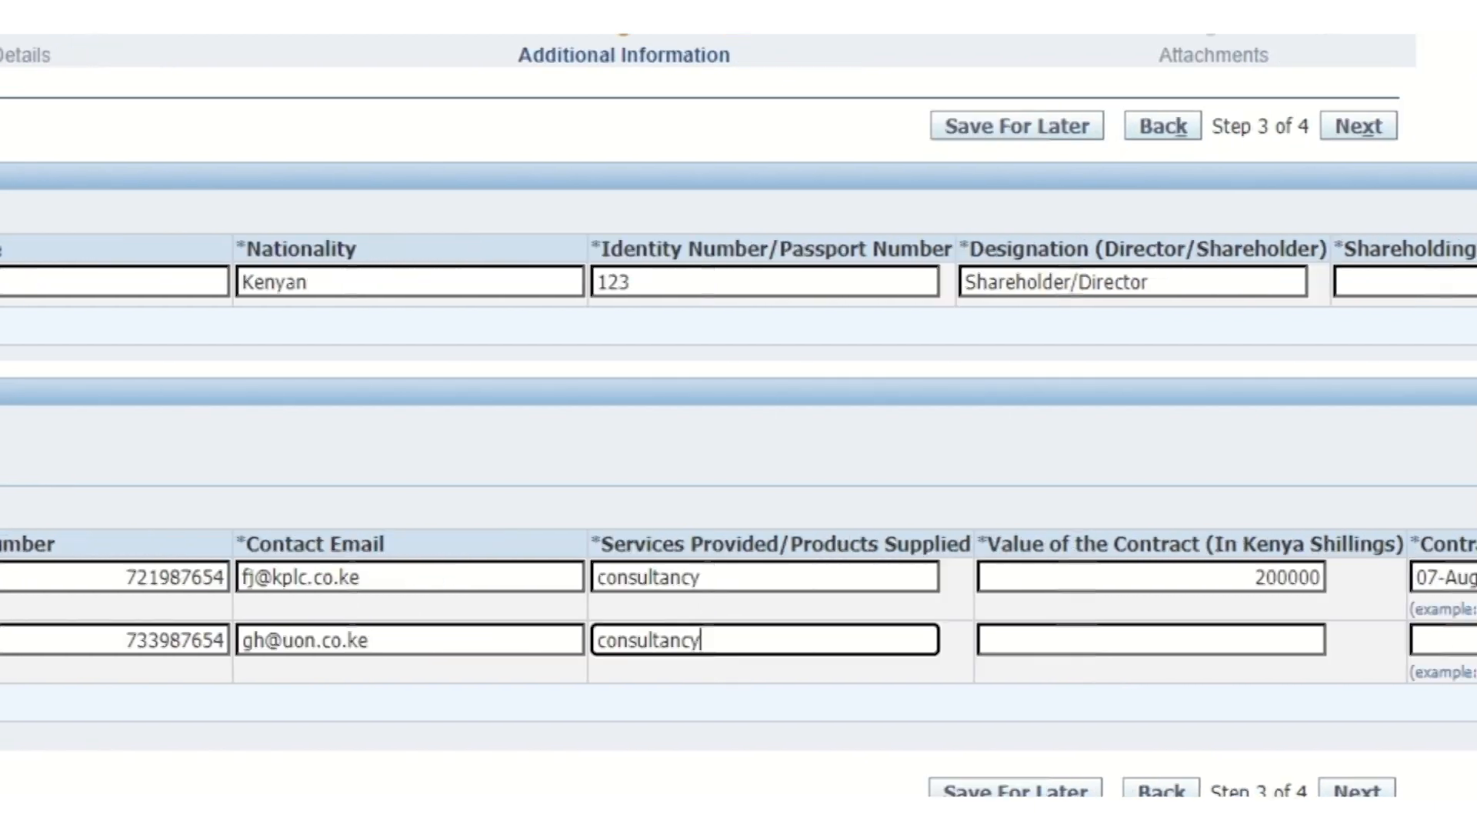
pyautogui.click(1332, 640)
pyautogui.write('3455')
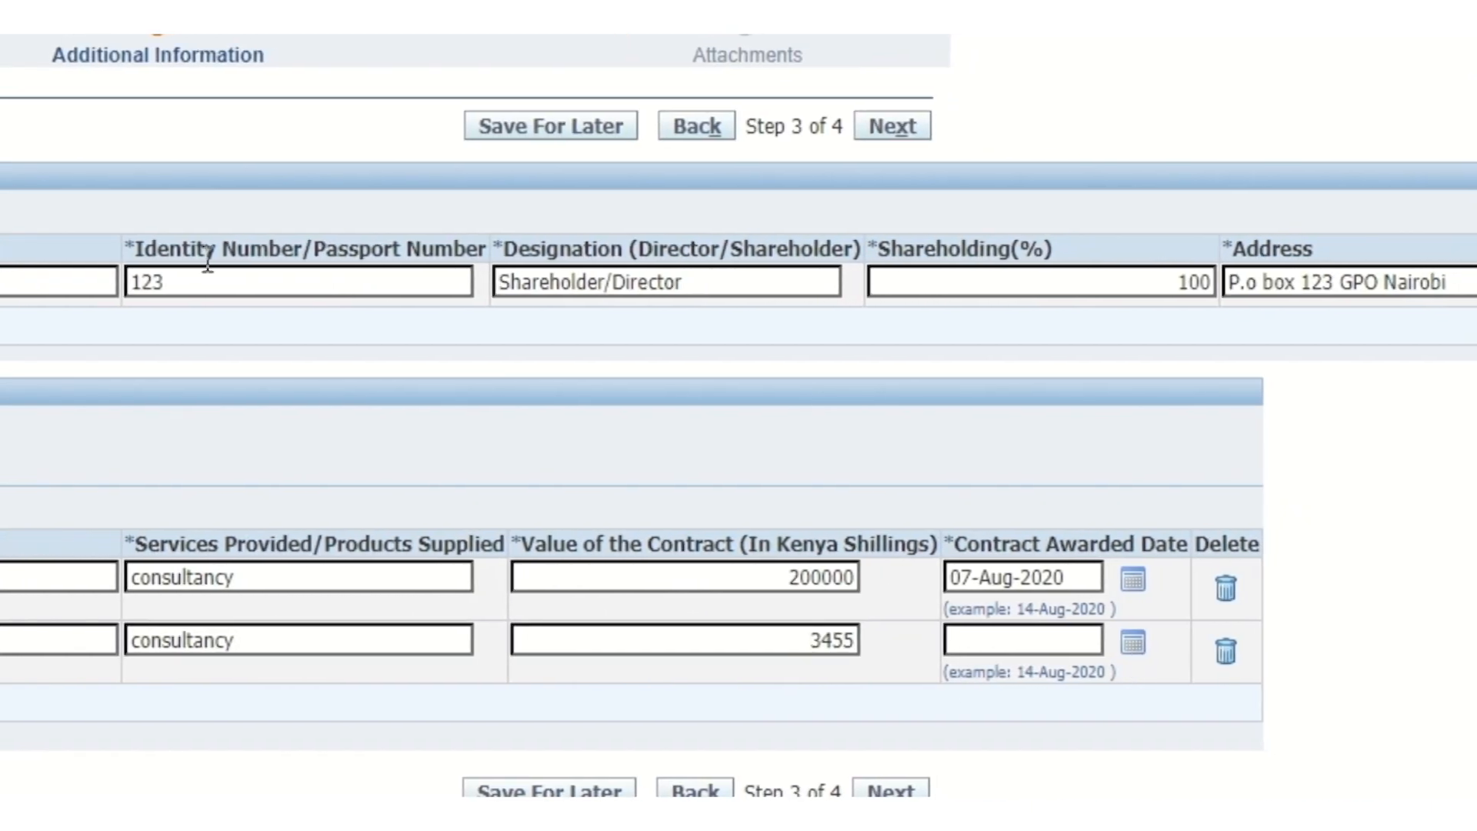
pyautogui.press('Tab')
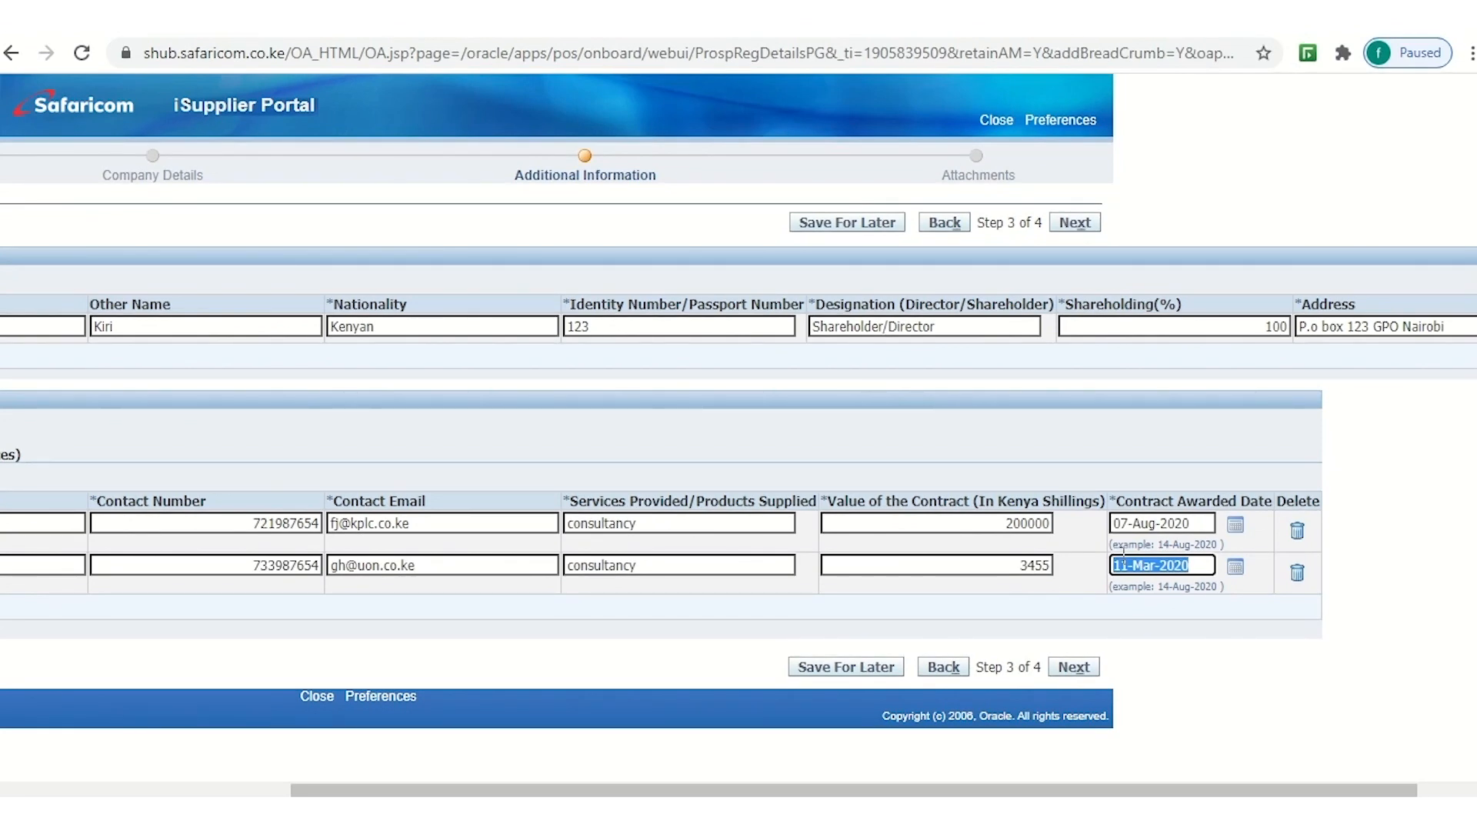
# On the Attachments step, start a Miscellaneous attachment titled 'Company profile' and browse for its file
pyautogui.click(1074, 666)
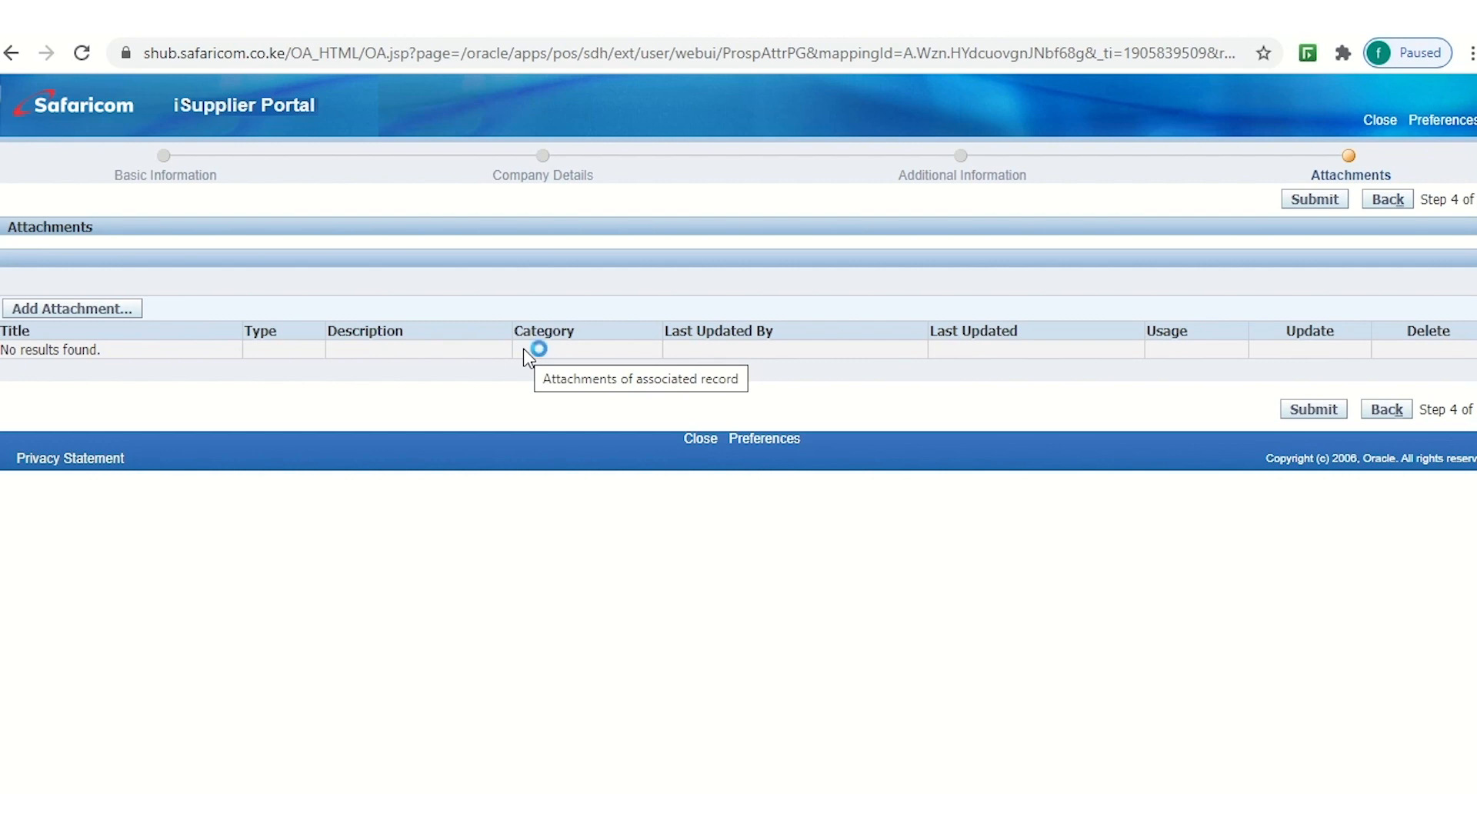
pyautogui.click(63, 314)
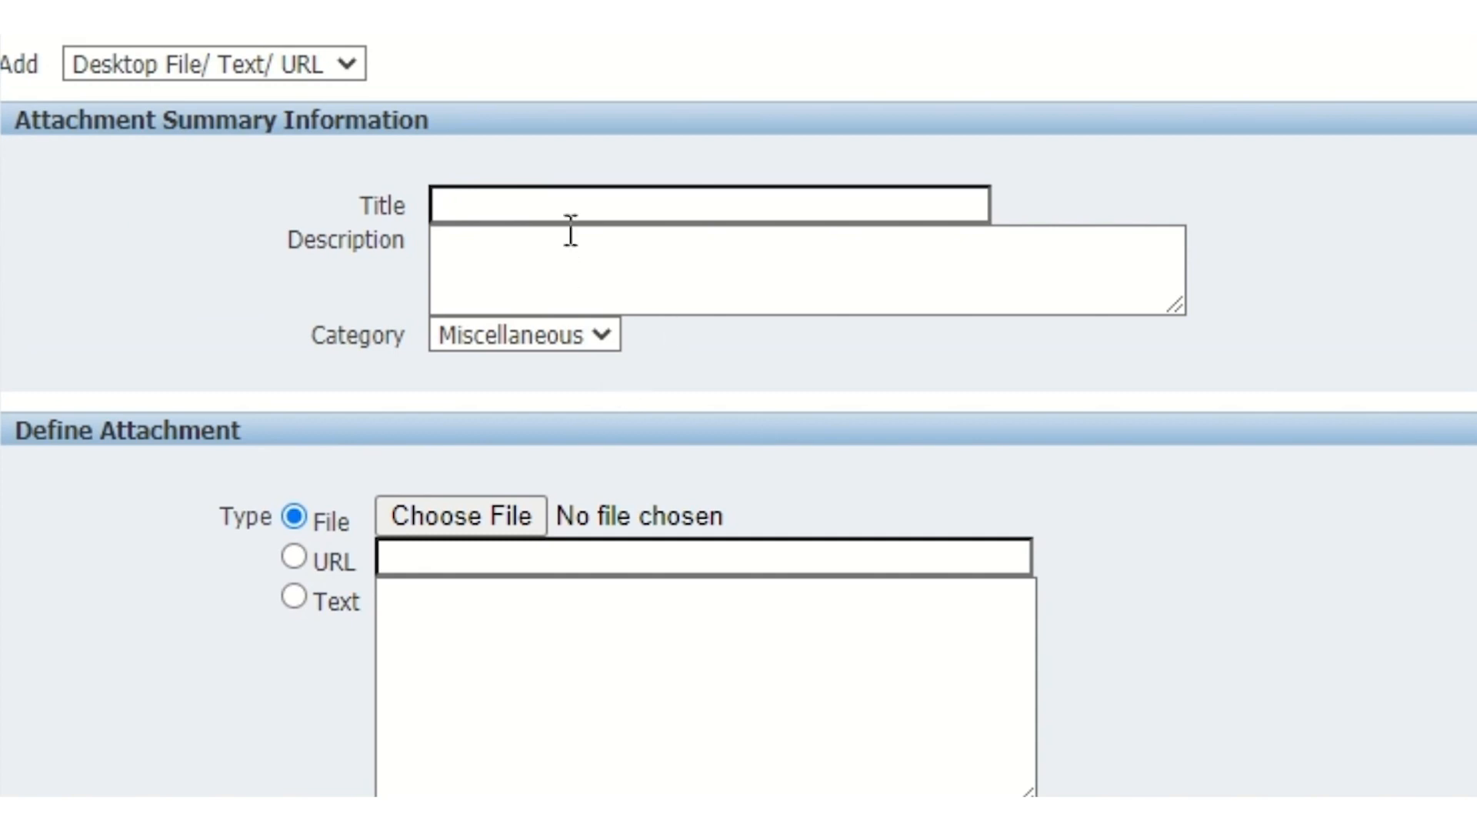
pyautogui.click(471, 198)
pyautogui.write('Co')
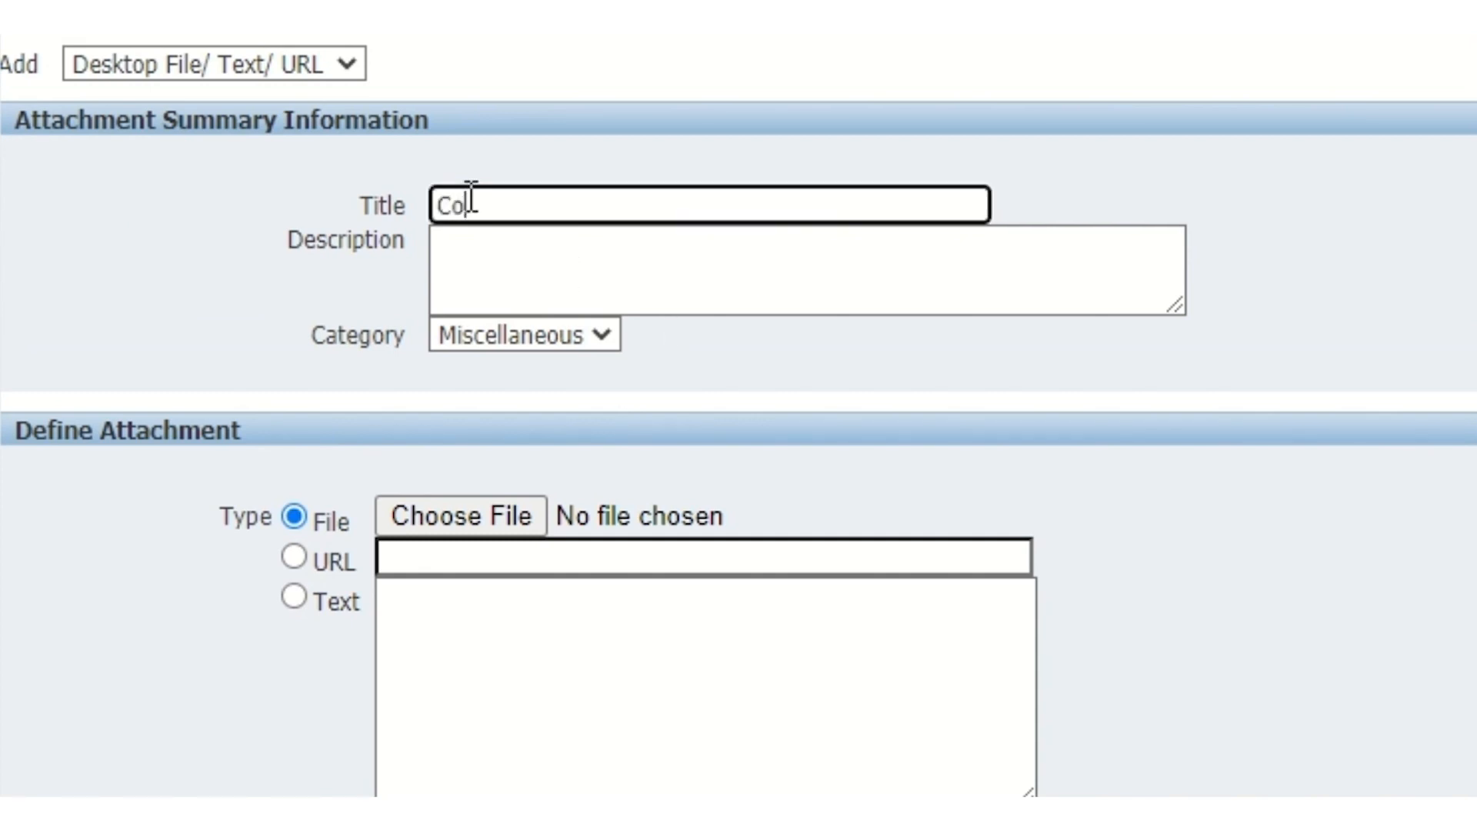
pyautogui.write('mpany profile')
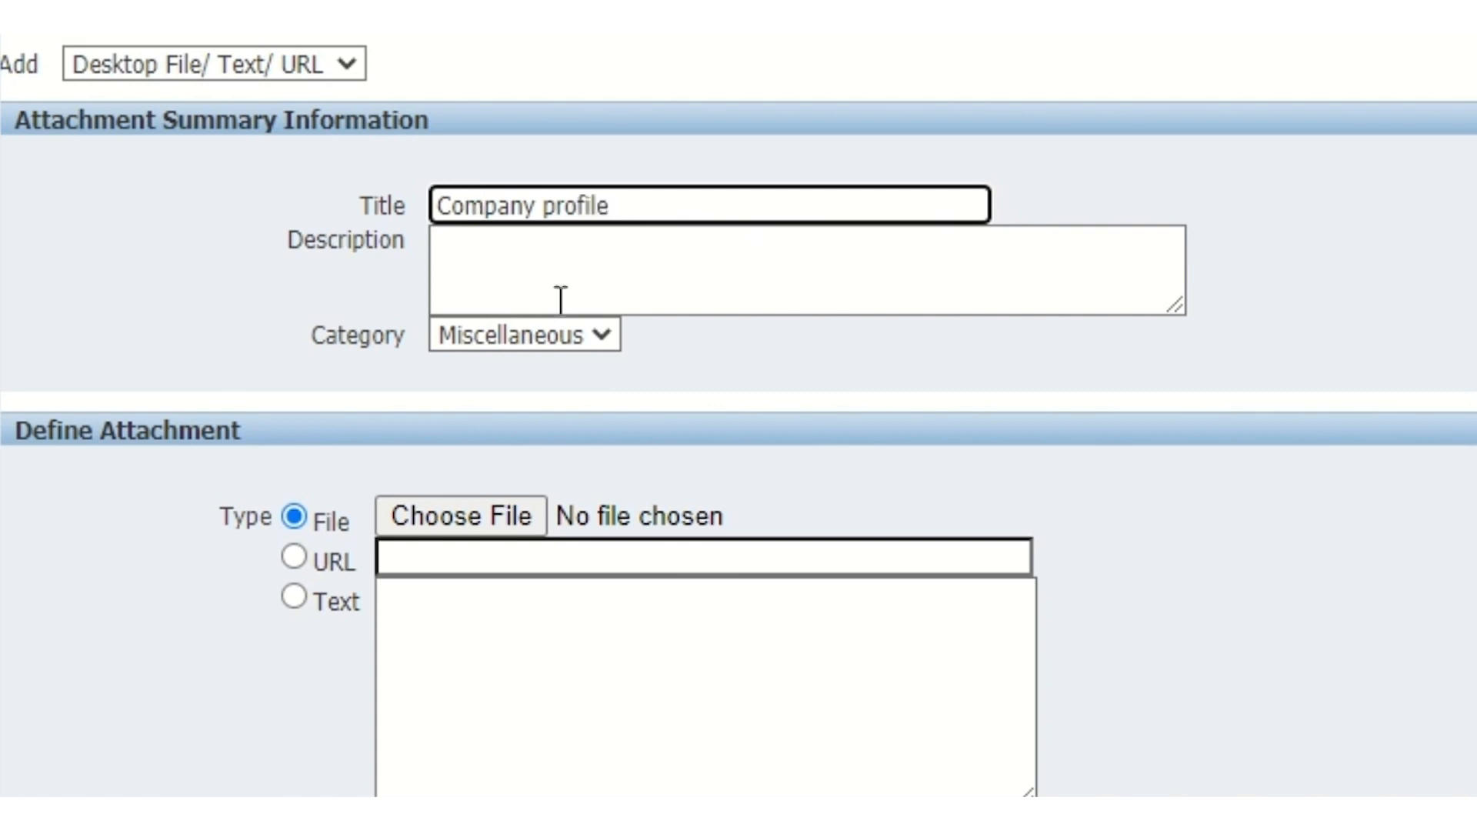
pyautogui.click(588, 327)
pyautogui.click(777, 417)
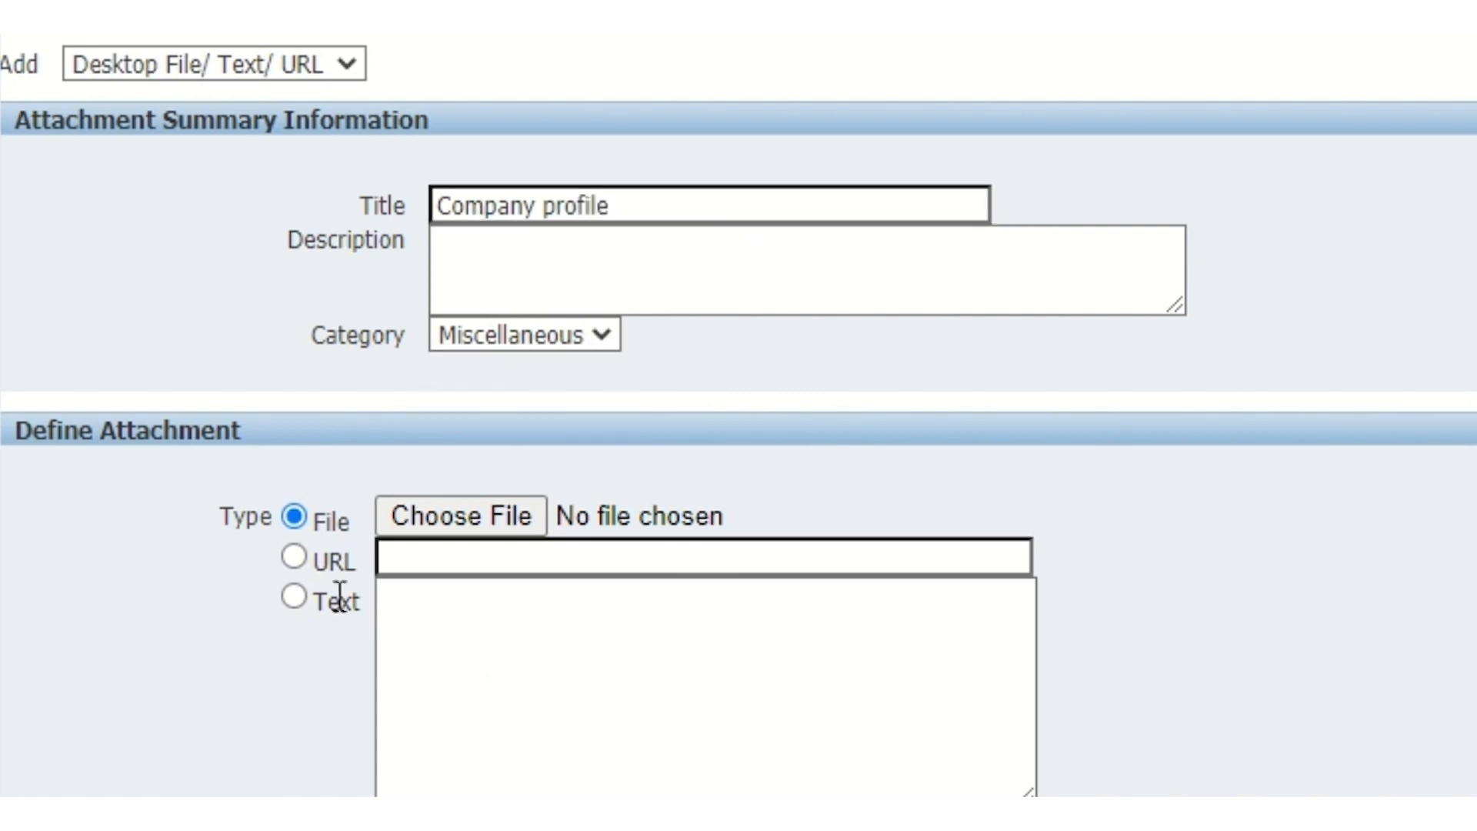
pyautogui.click(447, 520)
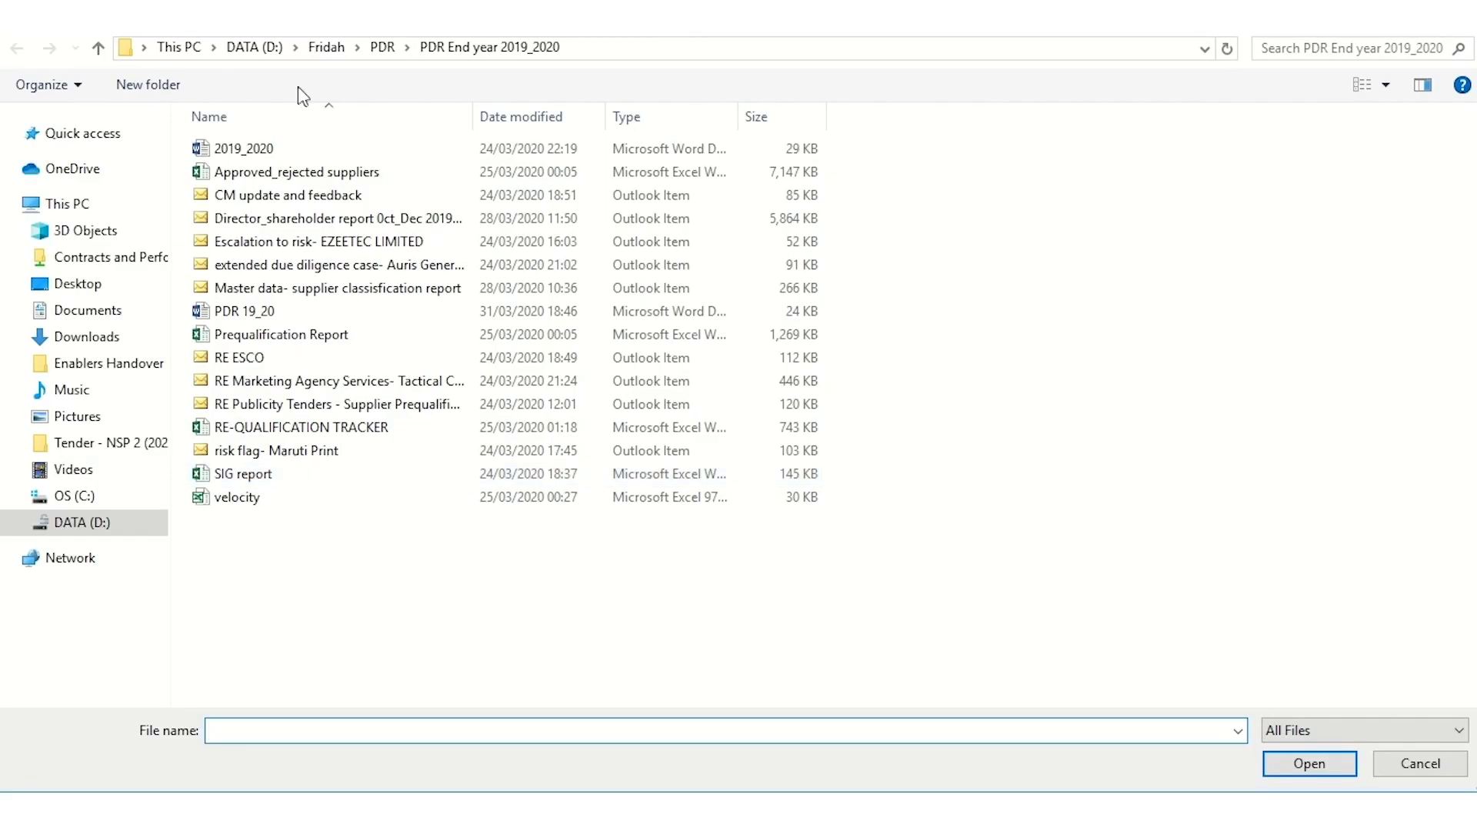
# Attach the Company profile document from the Desktop and apply it
pyautogui.click(88, 286)
pyautogui.click(257, 157)
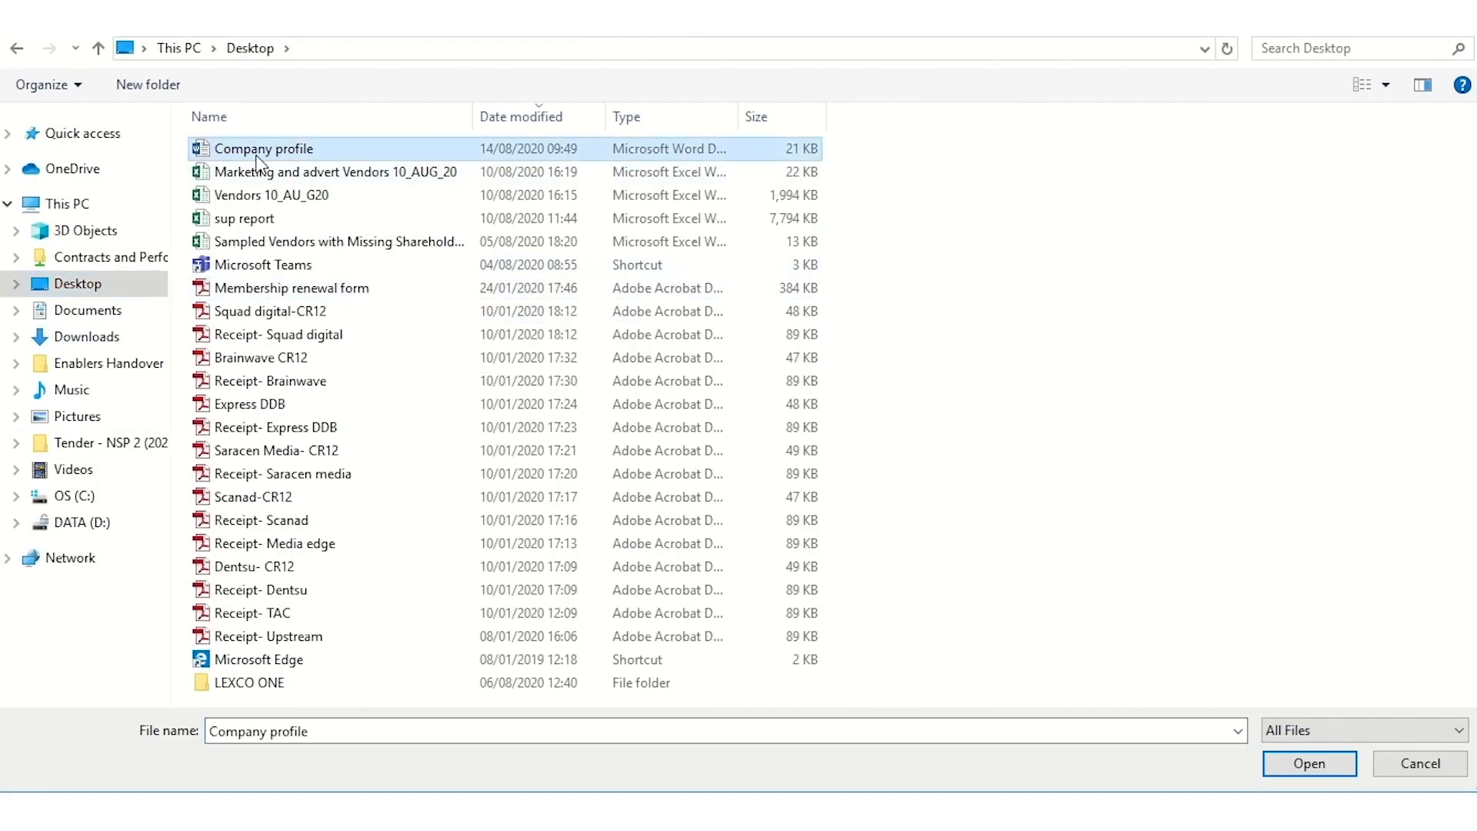
pyautogui.doubleClick(257, 158)
pyautogui.click(1453, 201)
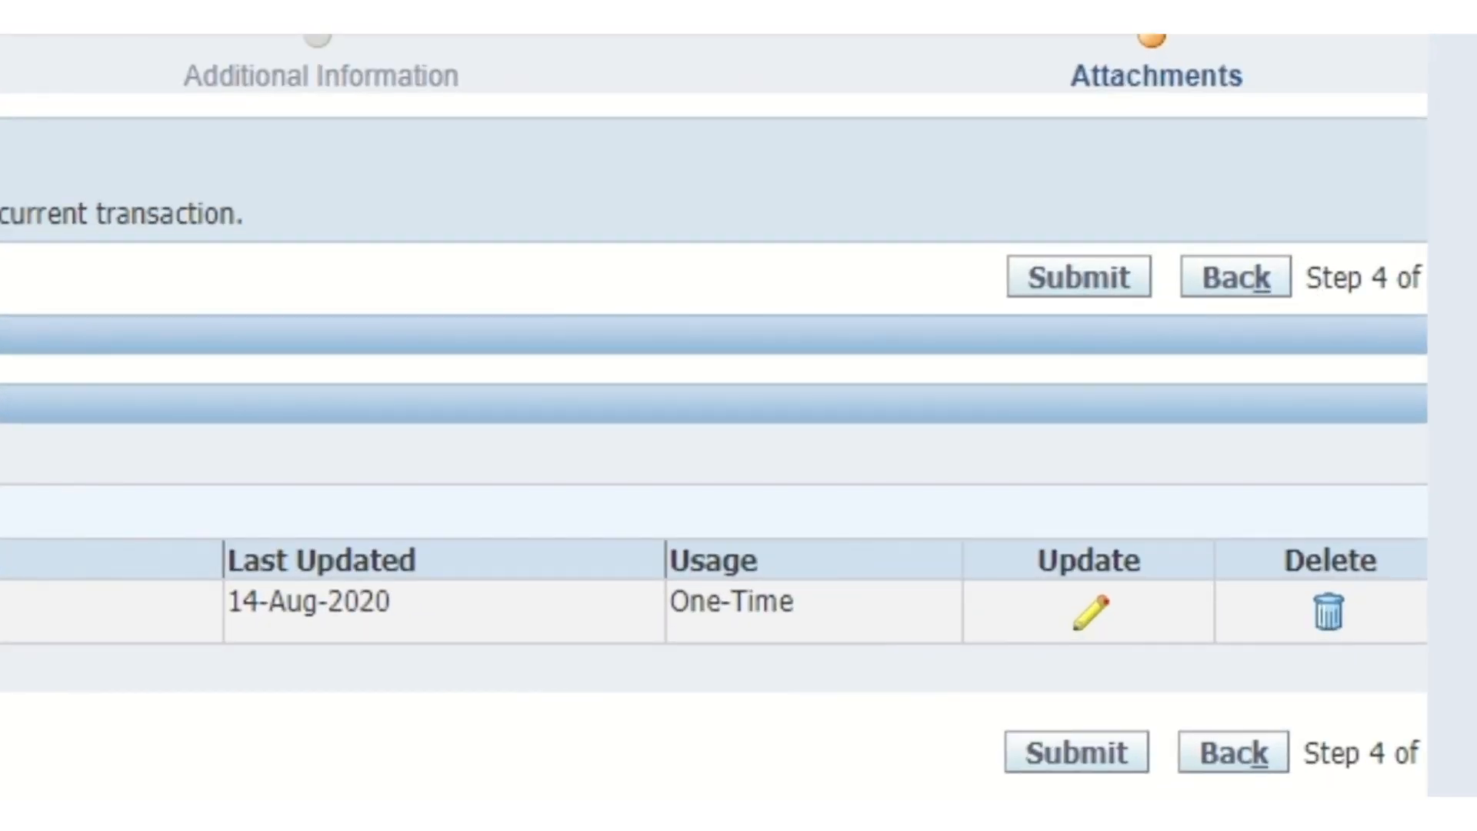
# Review Additional Information, Company Details and Basic Information pages, then return to Company Details
pyautogui.click(1236, 277)
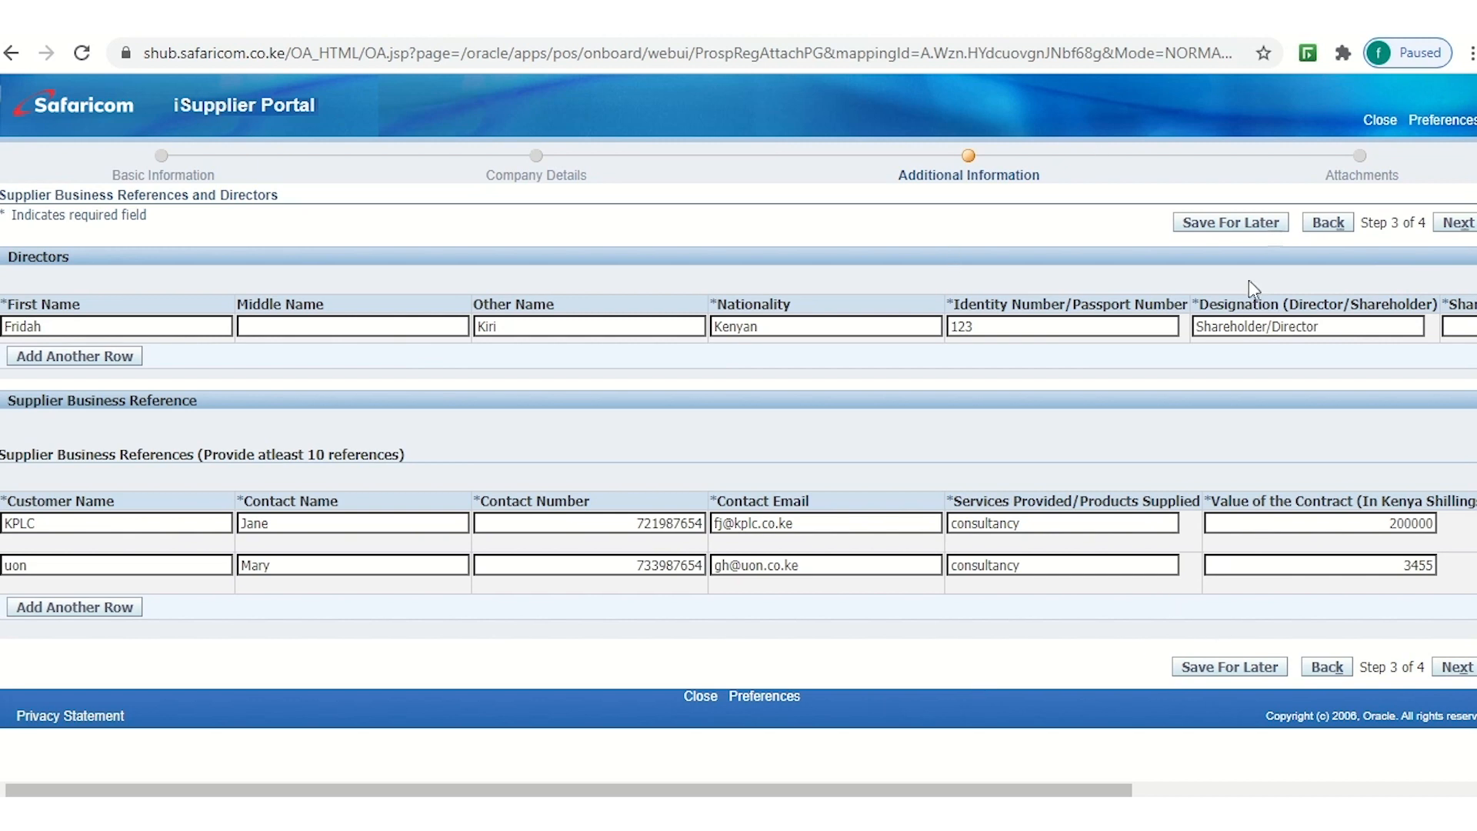
pyautogui.click(1333, 225)
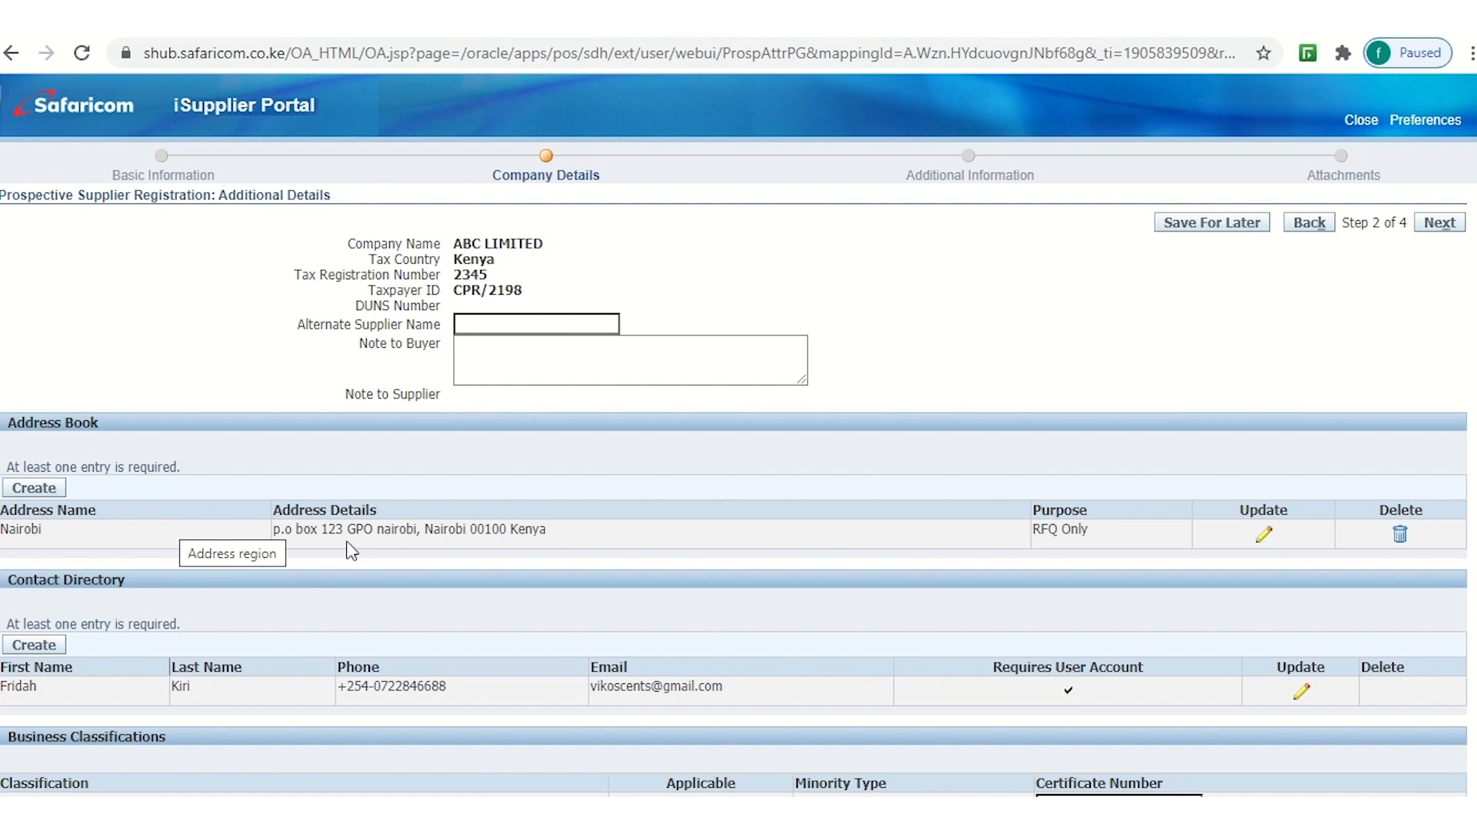
pyautogui.scroll(-7, 435, 710)
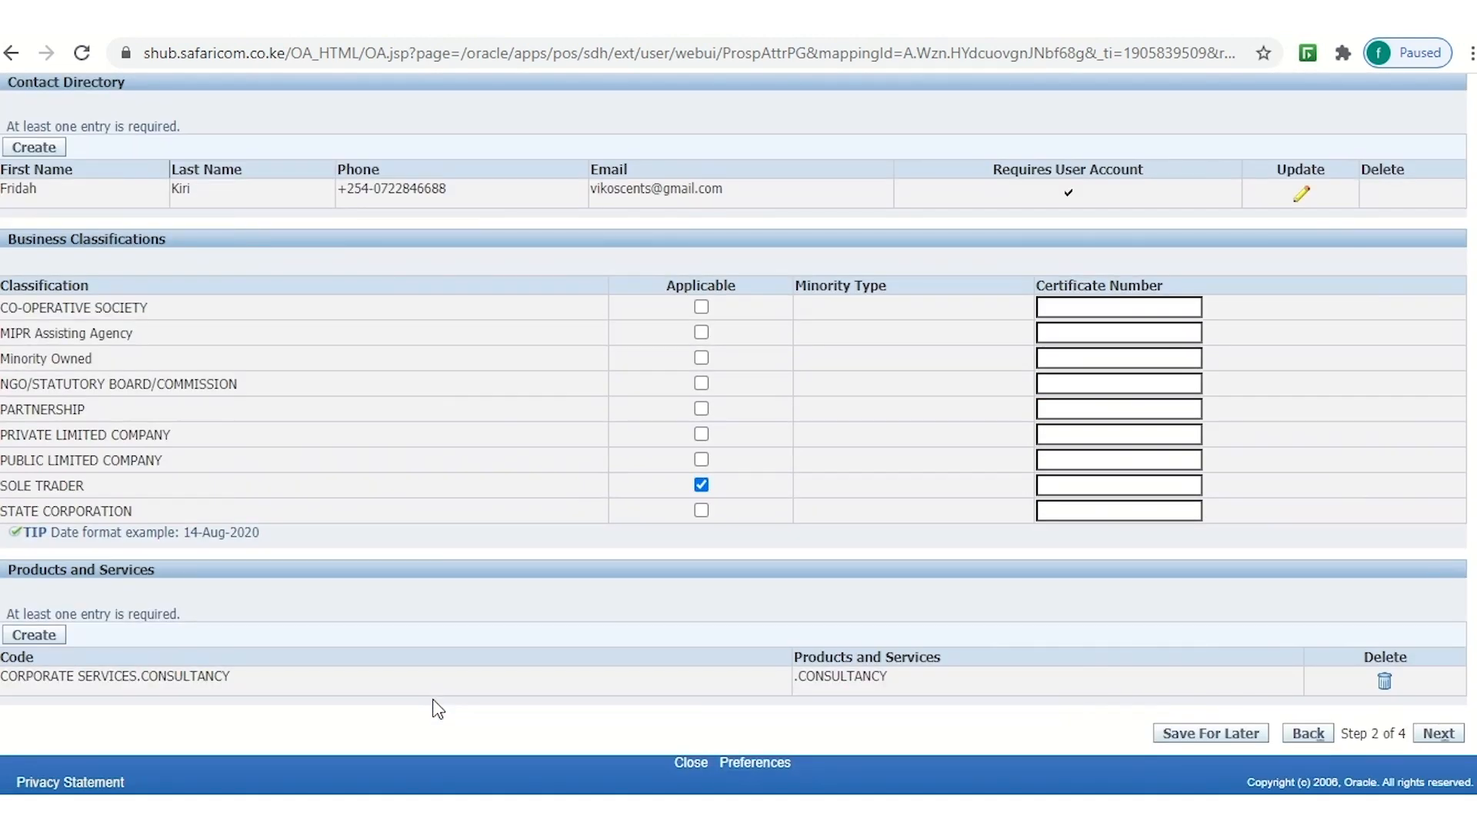
pyautogui.scroll(7, 438, 709)
pyautogui.click(1309, 224)
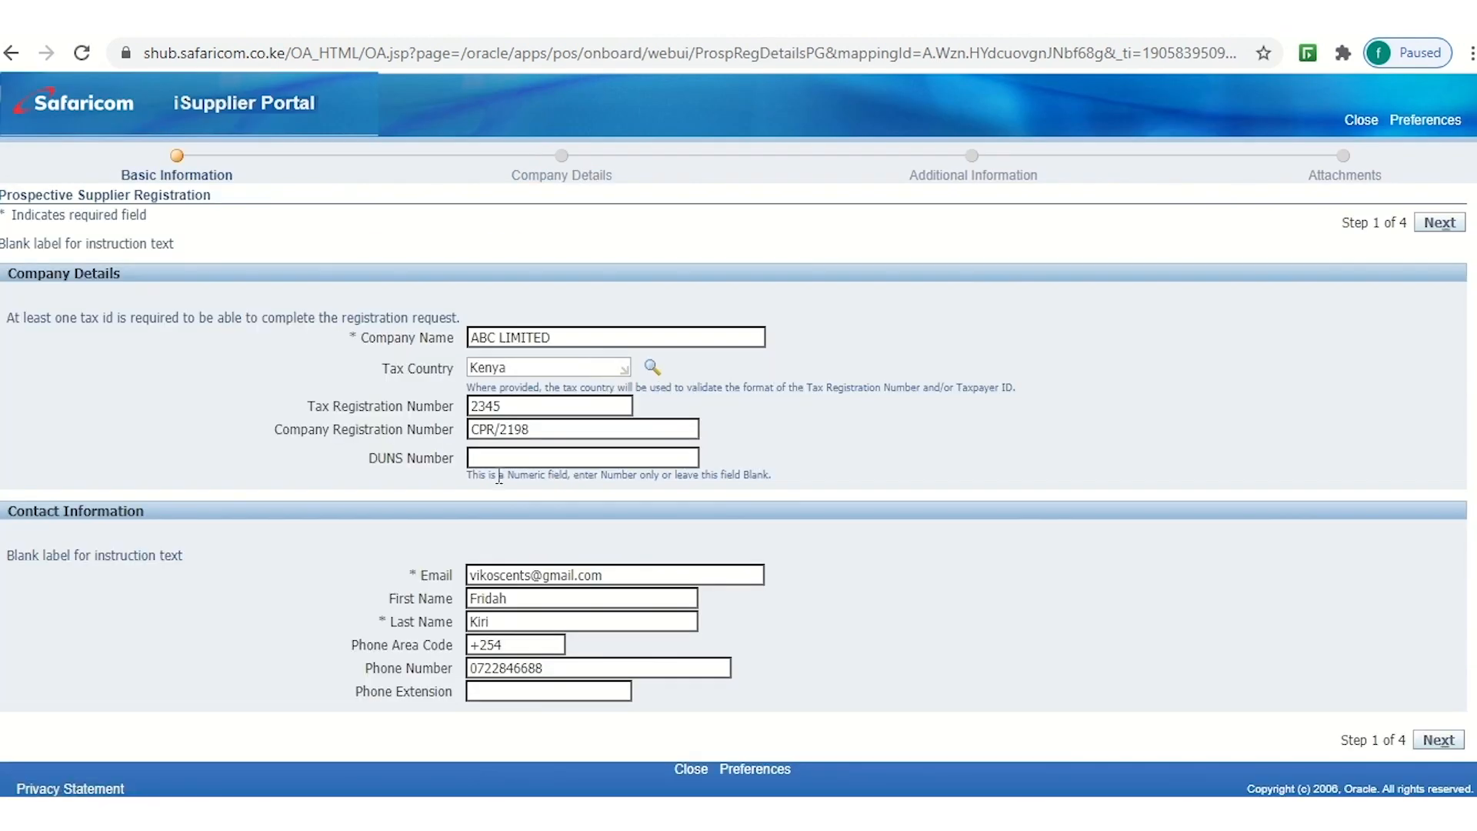
pyautogui.scroll(-1, 425, 481)
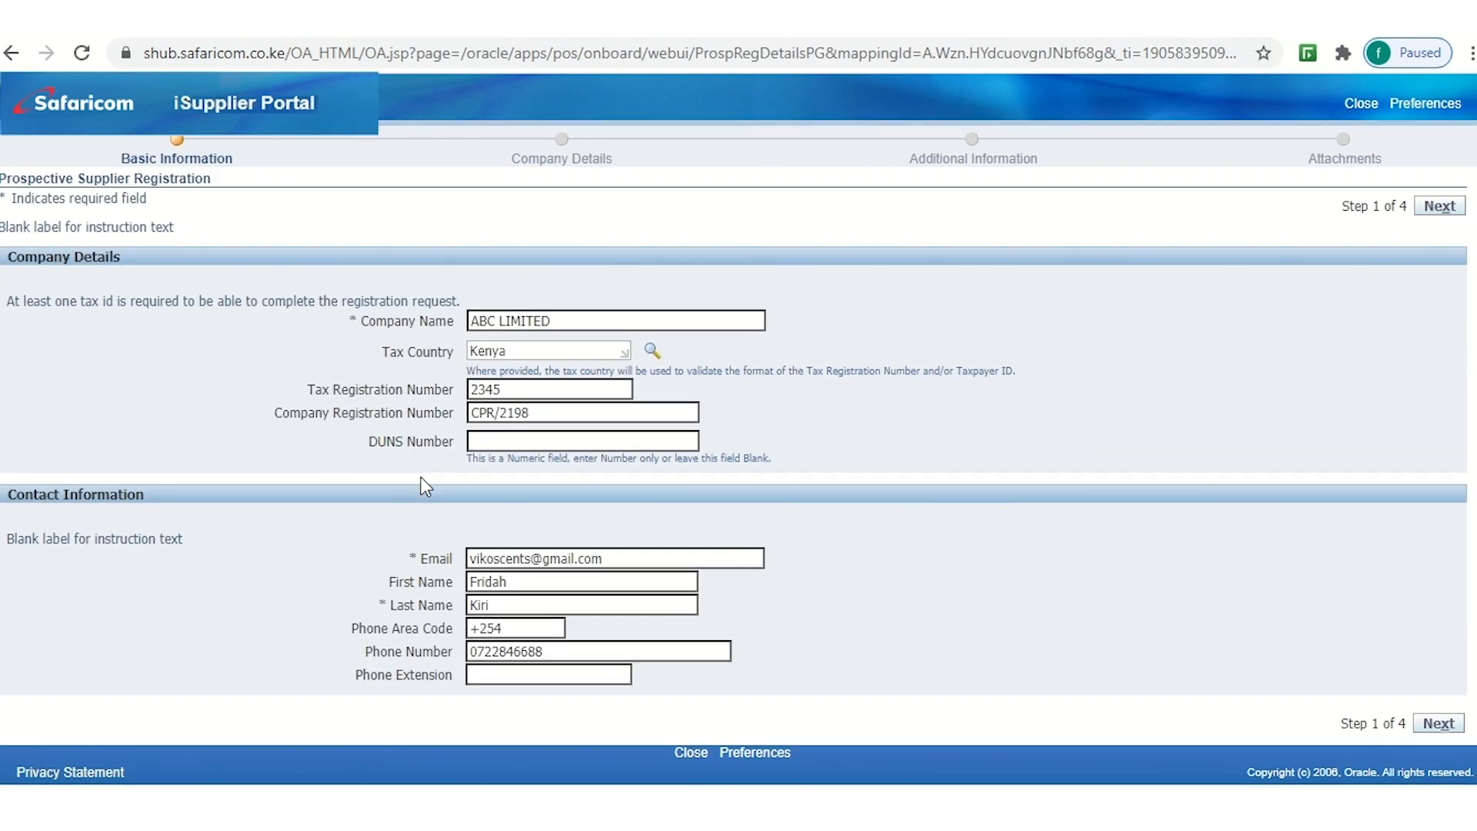
pyautogui.scroll(1, 426, 487)
pyautogui.click(1439, 224)
# Advance through Additional Information to Attachments and submit the supplier registration
pyautogui.click(1439, 225)
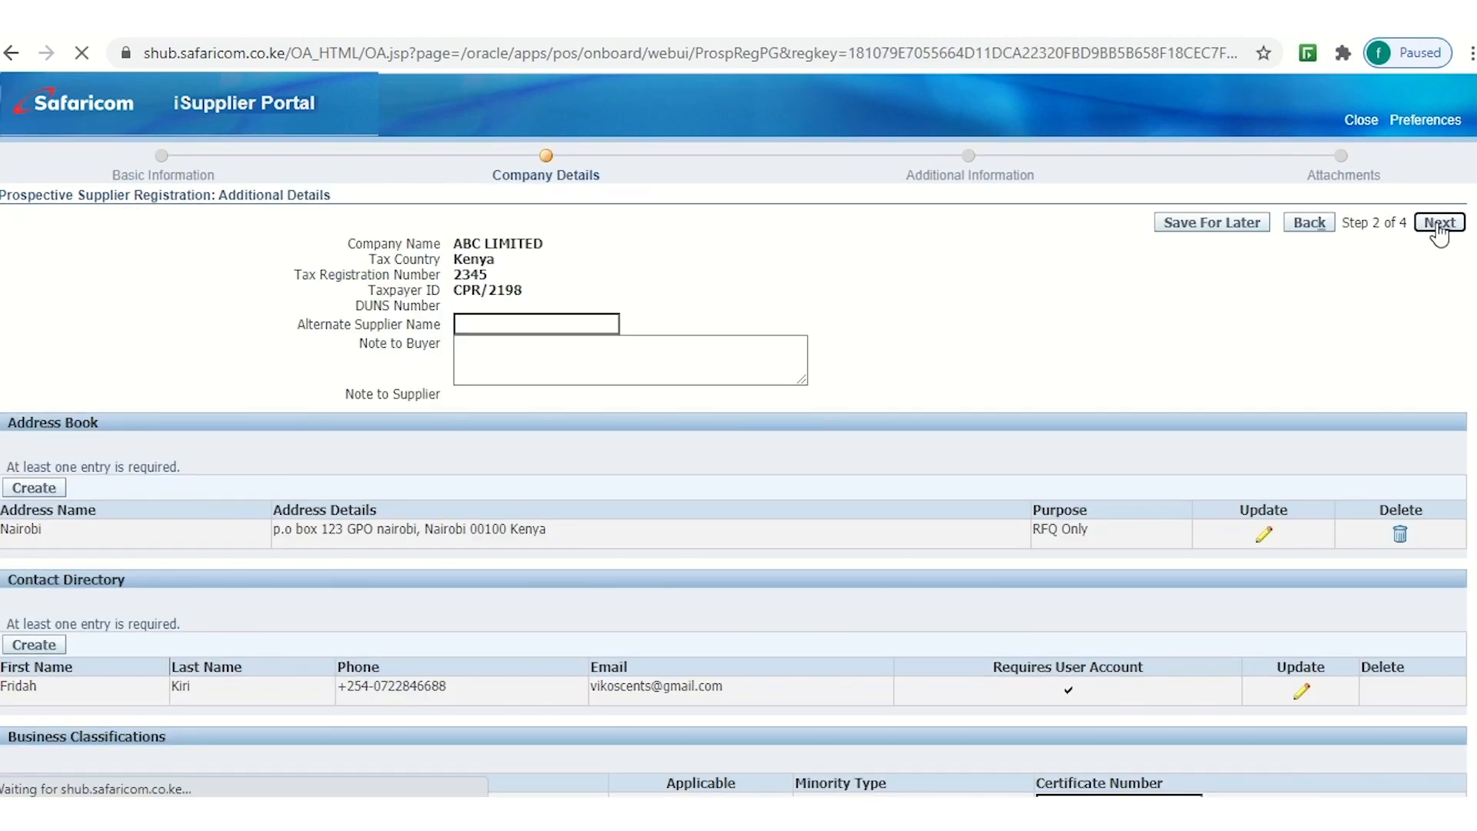
pyautogui.click(1462, 227)
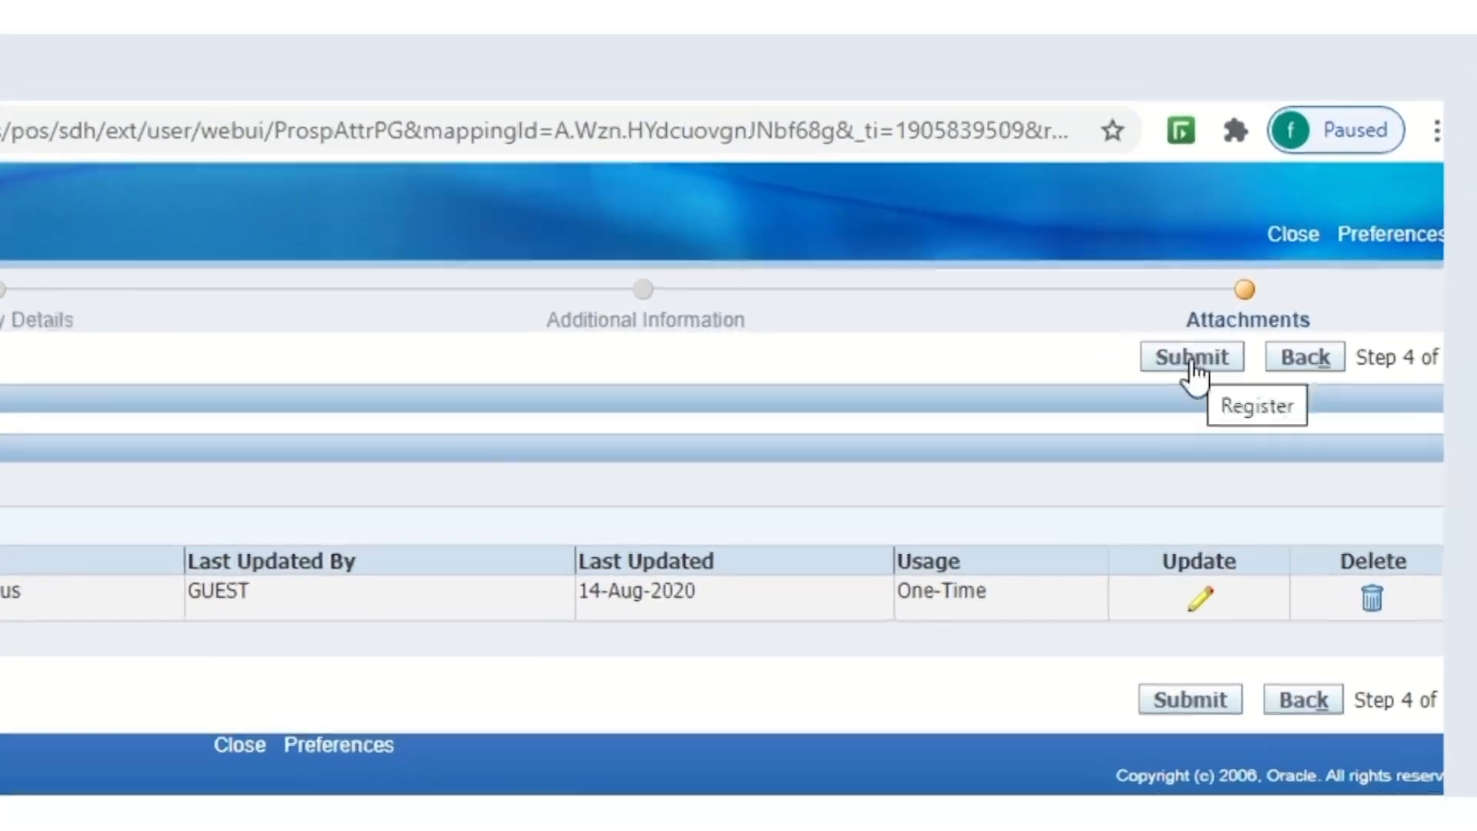
pyautogui.click(1316, 208)
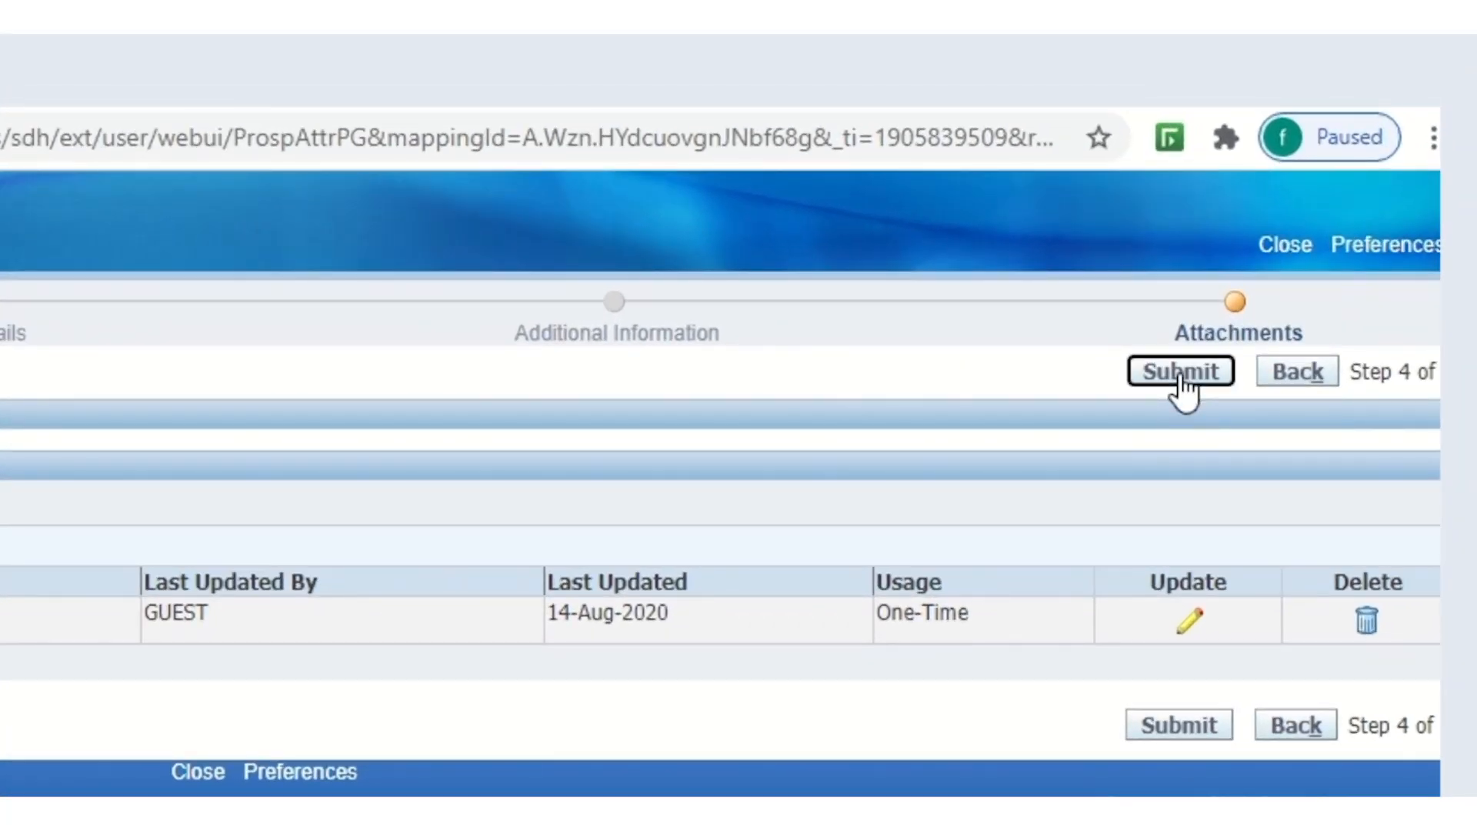